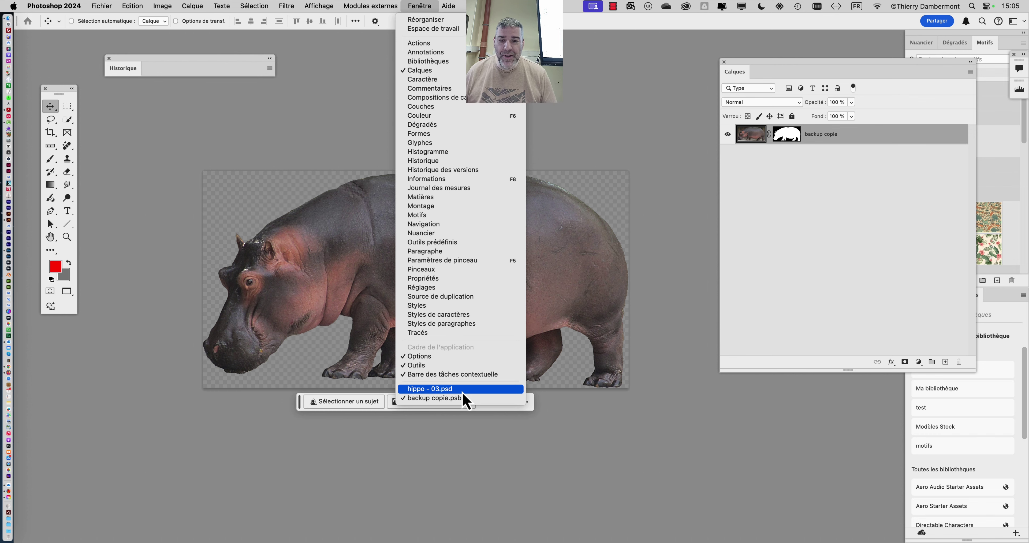
Alternate between the open documents hippo - 03.psd and backup copie.psb to view each one, ending on backup copie.psb.
{"action": "left_click", "coordinate": [463, 389]}
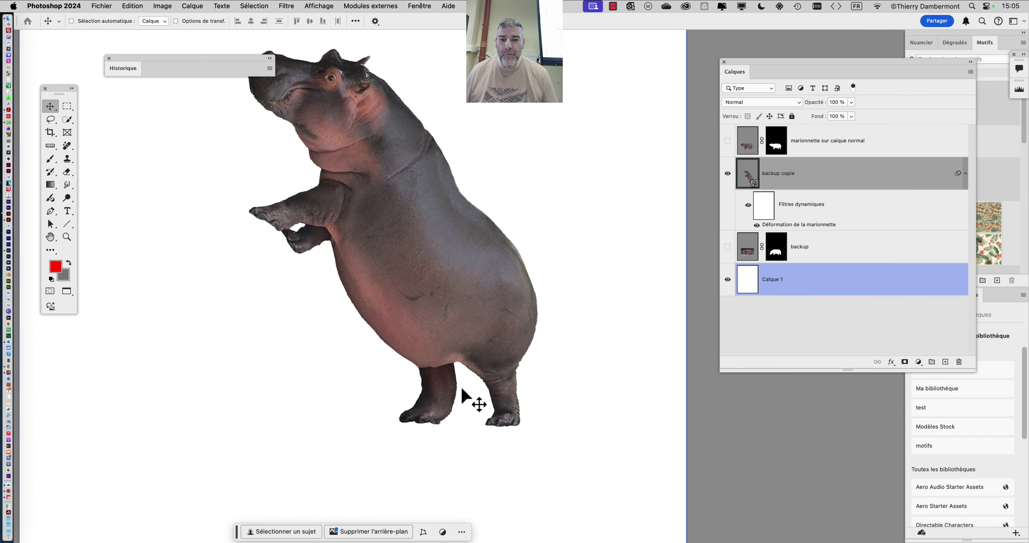
{"action": "left_click", "coordinate": [420, 5]}
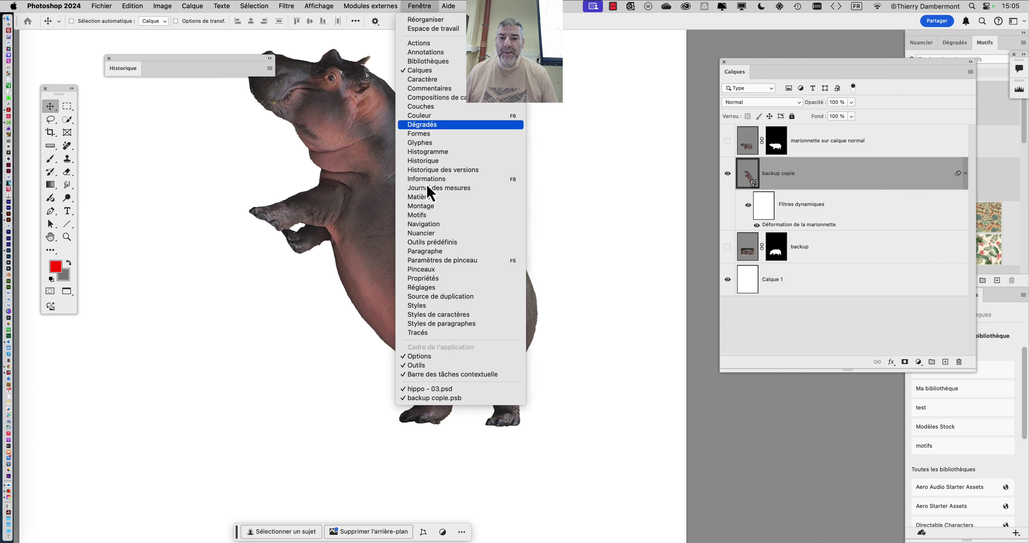
{"action": "left_click", "coordinate": [459, 400]}
{"action": "left_click", "coordinate": [419, 6]}
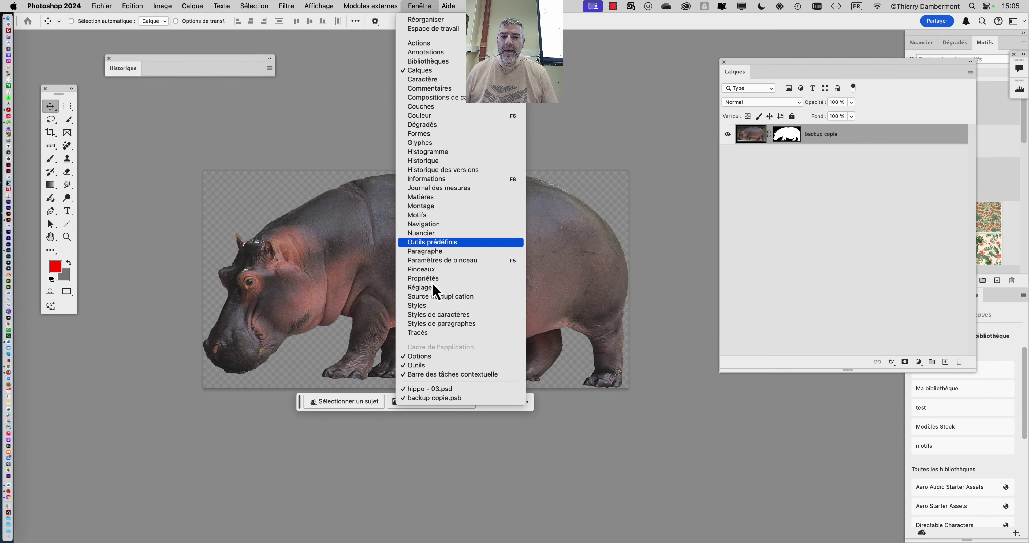
{"action": "left_click", "coordinate": [446, 389]}
{"action": "left_click", "coordinate": [421, 6]}
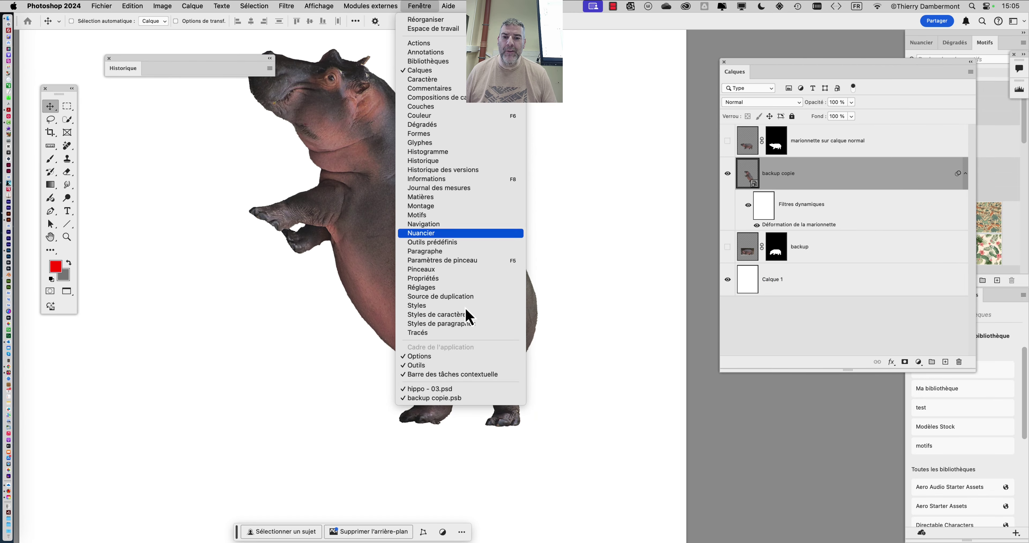
{"action": "left_click", "coordinate": [454, 398]}
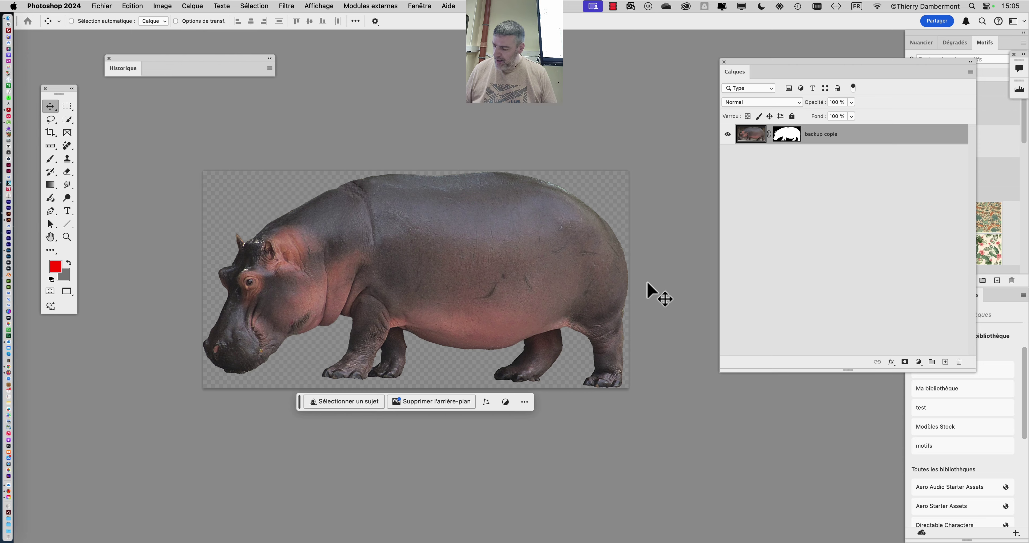
Cycle repeatedly through the open documents to compare the upright hippo composition with its smart object source, finishing on the source.
{"action": "key", "text": "ctrl+Tab"}
{"action": "key", "text": "ctrl+Tab"}
{"action": "key", "text": "ctrl+Tab"}
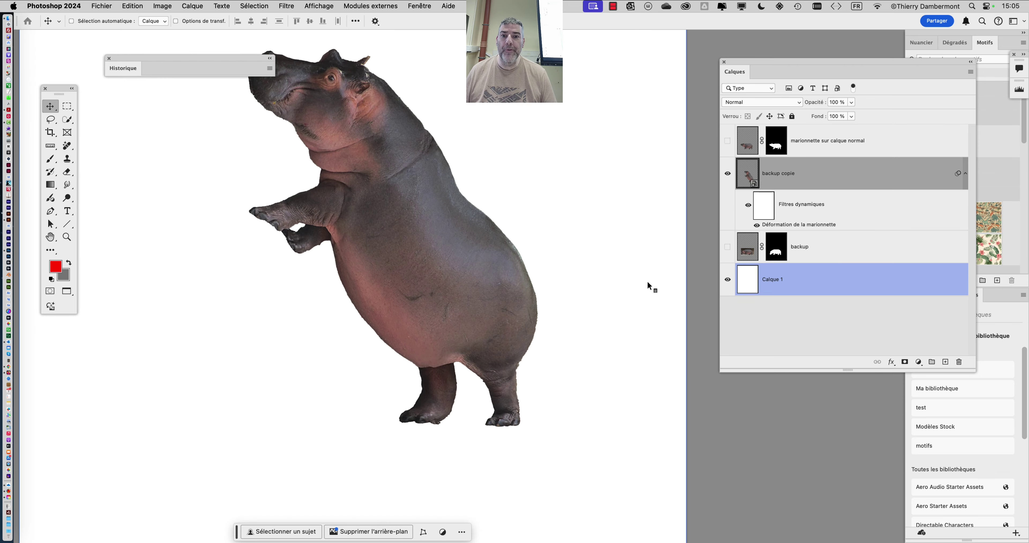
{"action": "key", "text": "ctrl+Tab"}
{"action": "key", "text": "ctrl+Tab"}
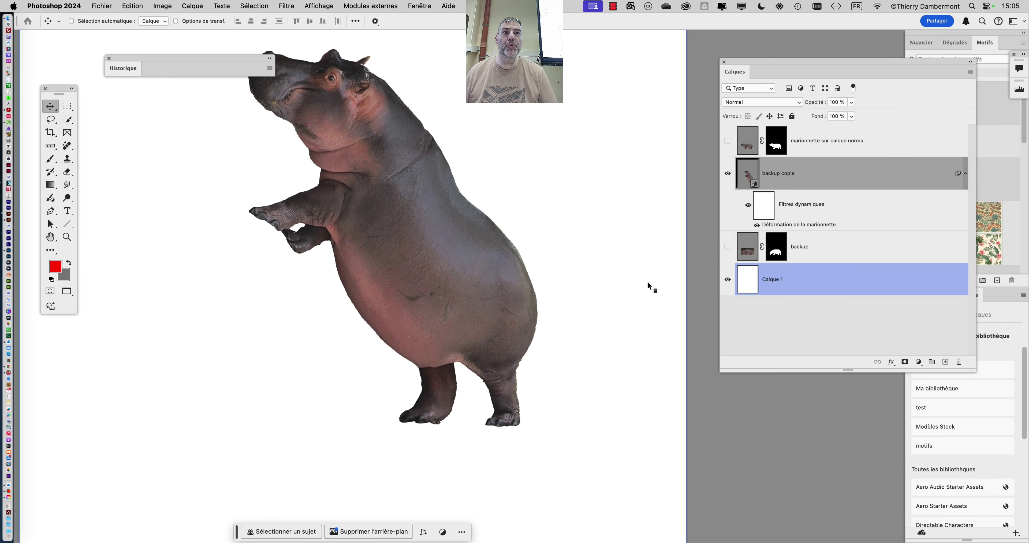
{"action": "key", "text": "ctrl+Tab"}
{"action": "key", "text": "ctrl+Tab"}
{"action": "key", "text": "ctrl+Tab"}
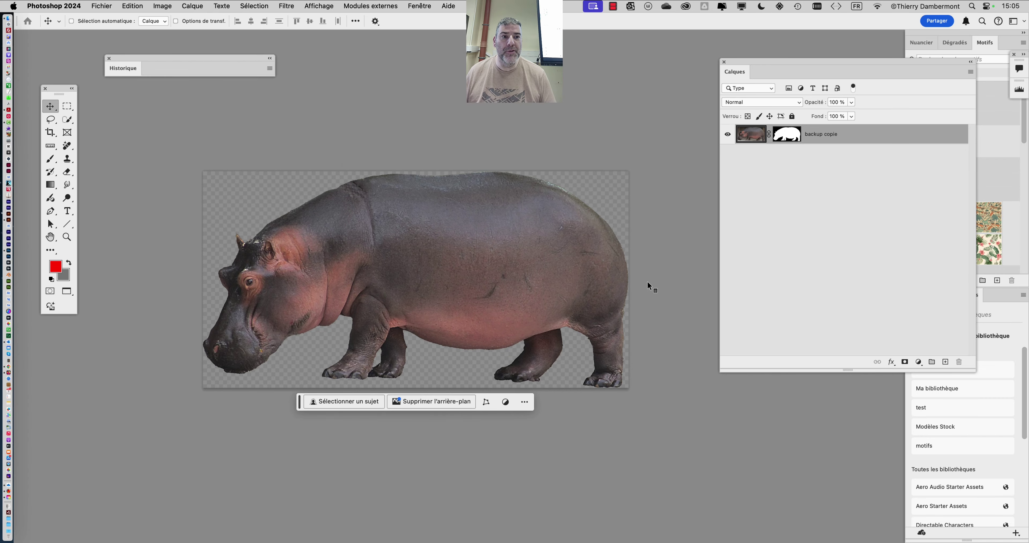
Show the on-screen keyboard viewer, examine the key combination for switching documents, and close the viewer.
{"action": "left_click", "coordinate": [857, 6]}
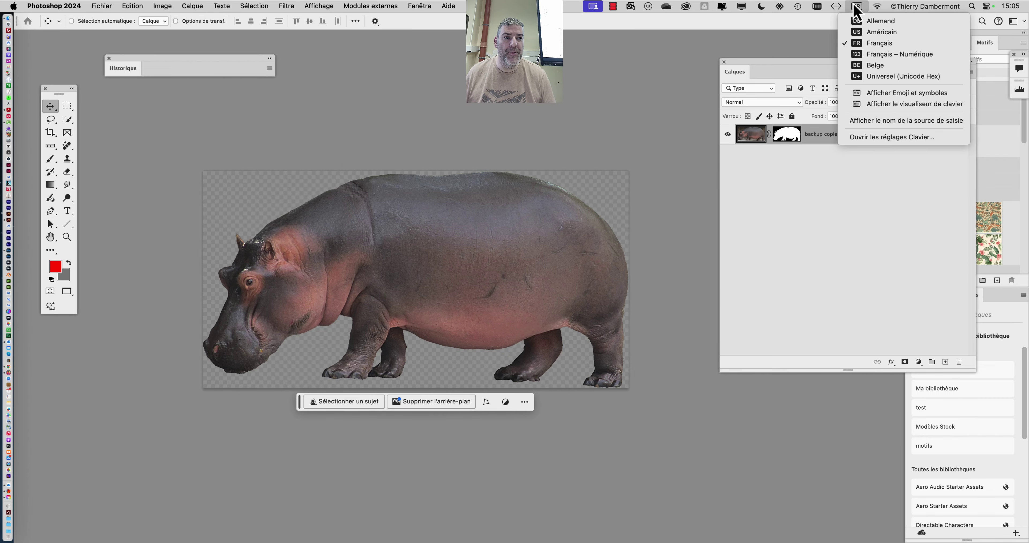
{"action": "left_click", "coordinate": [886, 113]}
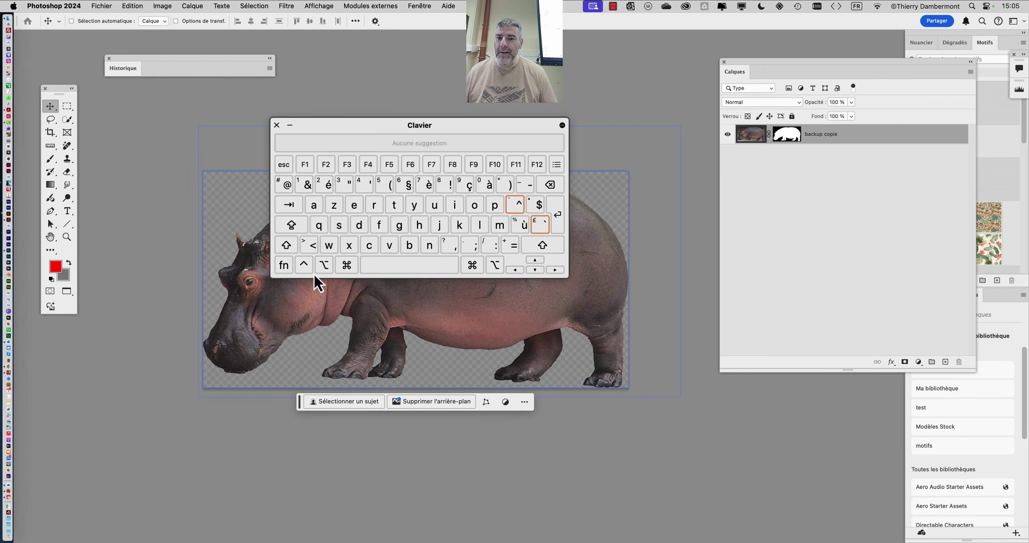
{"action": "left_click", "coordinate": [300, 272]}
{"action": "key", "text": "alt+super+8"}
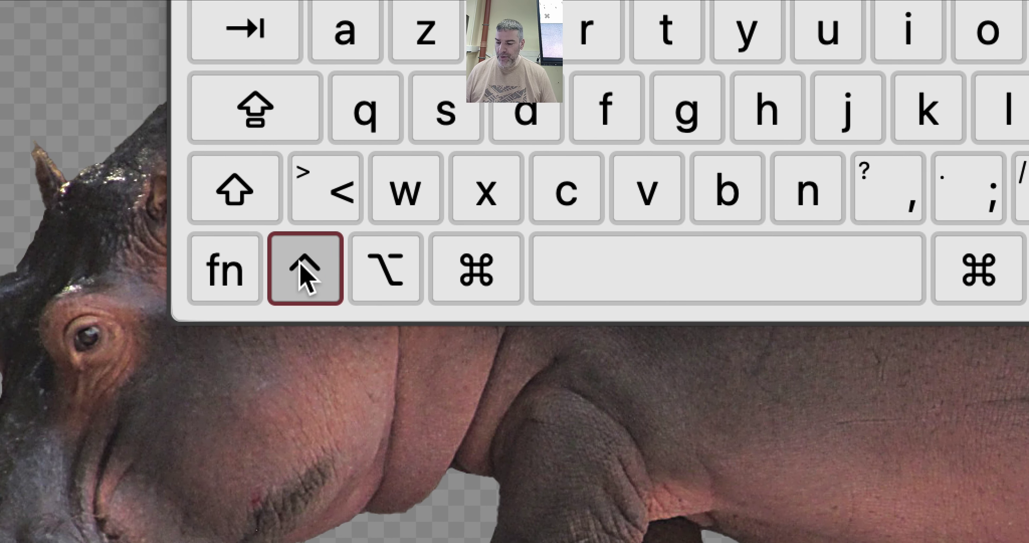
{"action": "left_click", "coordinate": [275, 38]}
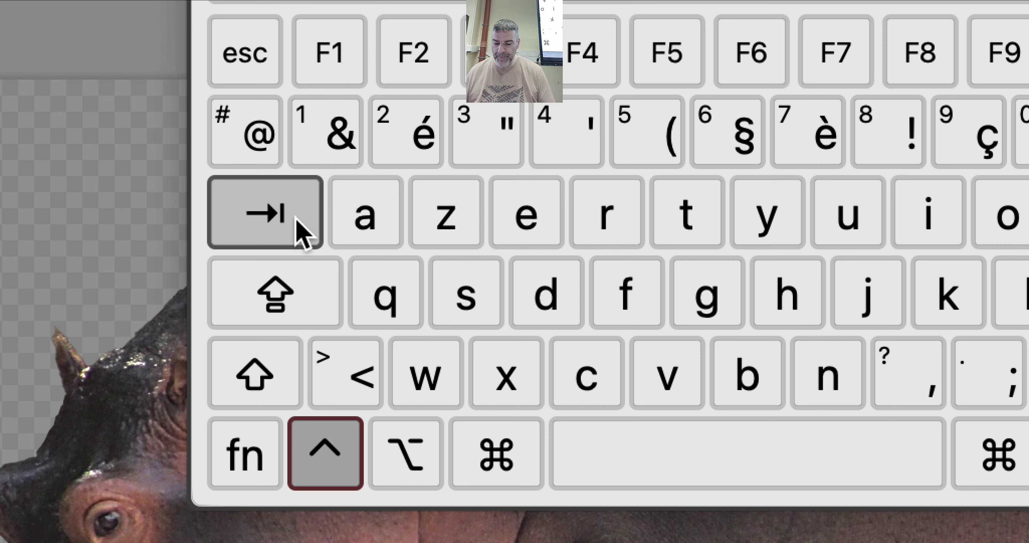
{"action": "key", "text": "alt+super+8"}
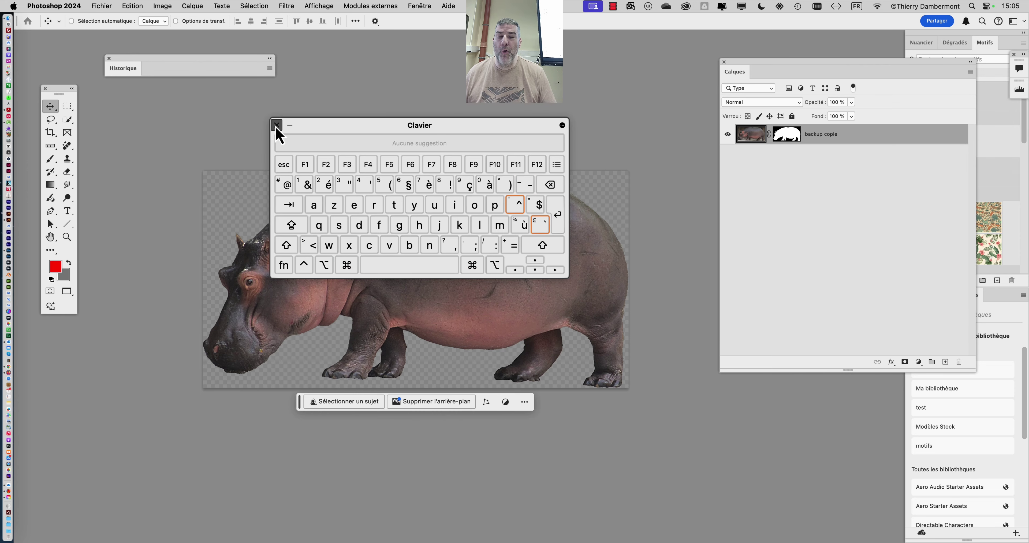
{"action": "left_click", "coordinate": [277, 125]}
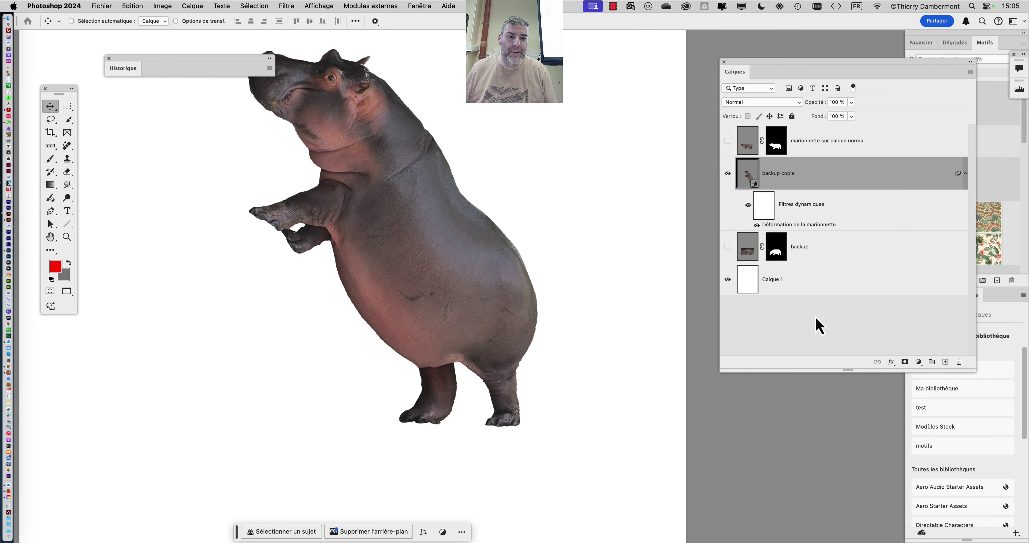
In backup copie.psb, toggle the hippo layer's mask off and on several times, leaving it disabled to view the full photo.
{"action": "left_click", "coordinate": [815, 289]}
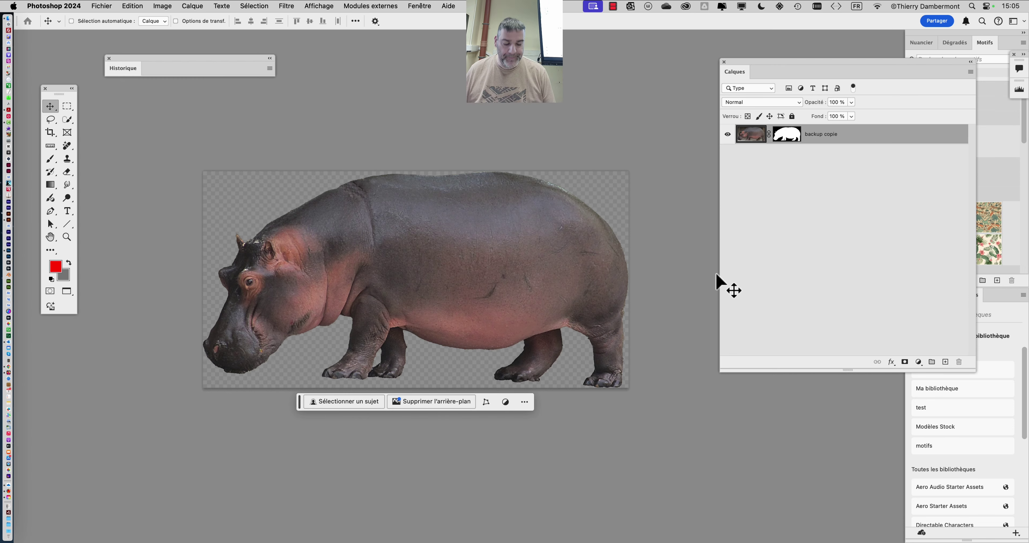
{"action": "left_click", "coordinate": [299, 103]}
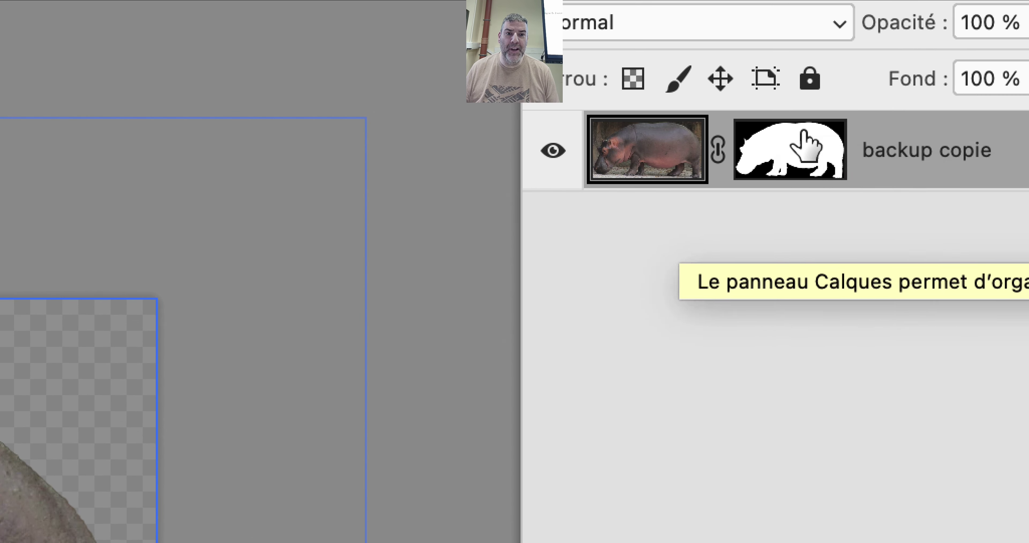
{"action": "left_click", "coordinate": [803, 158], "text": "shift"}
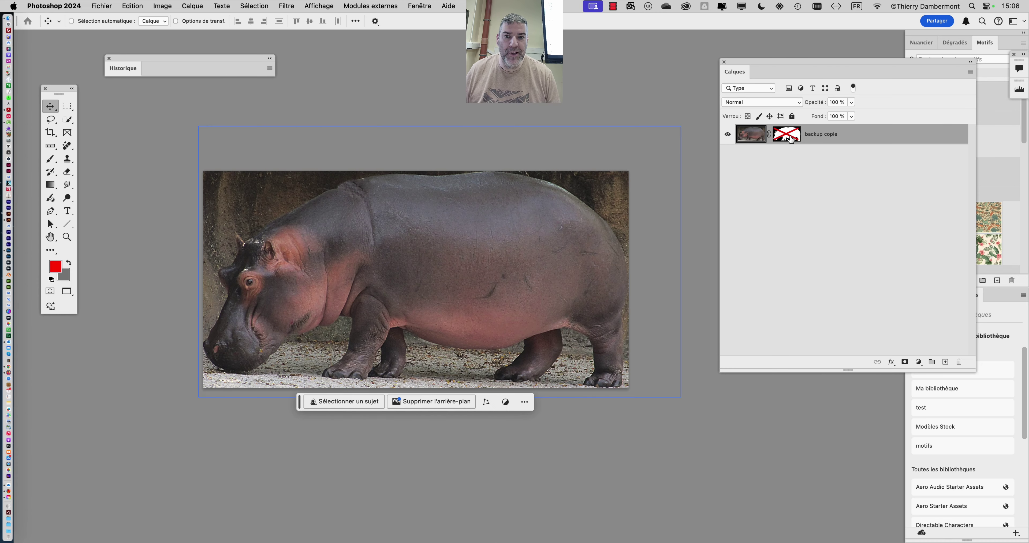
{"action": "left_click", "coordinate": [791, 139], "text": "shift"}
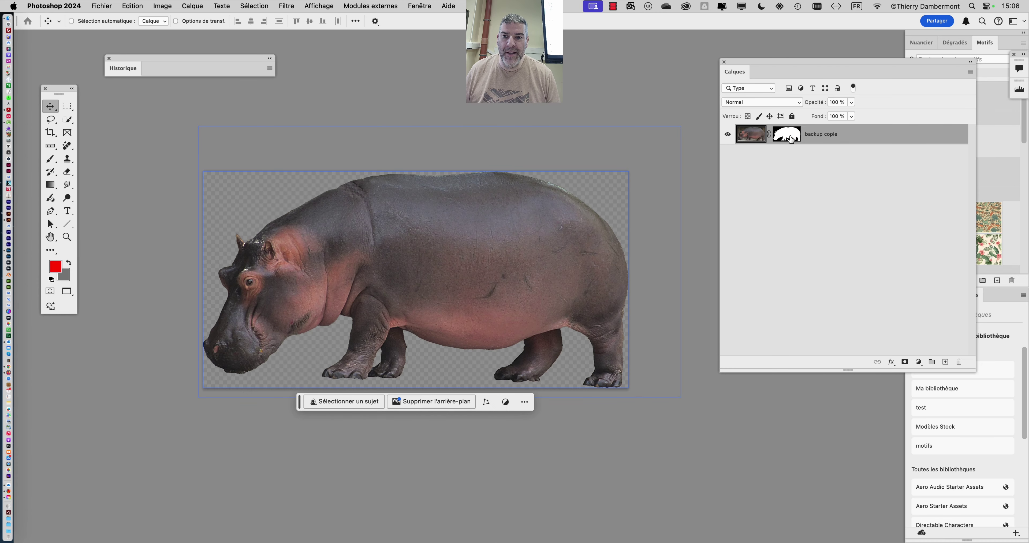
{"action": "left_click", "coordinate": [791, 139], "text": "shift"}
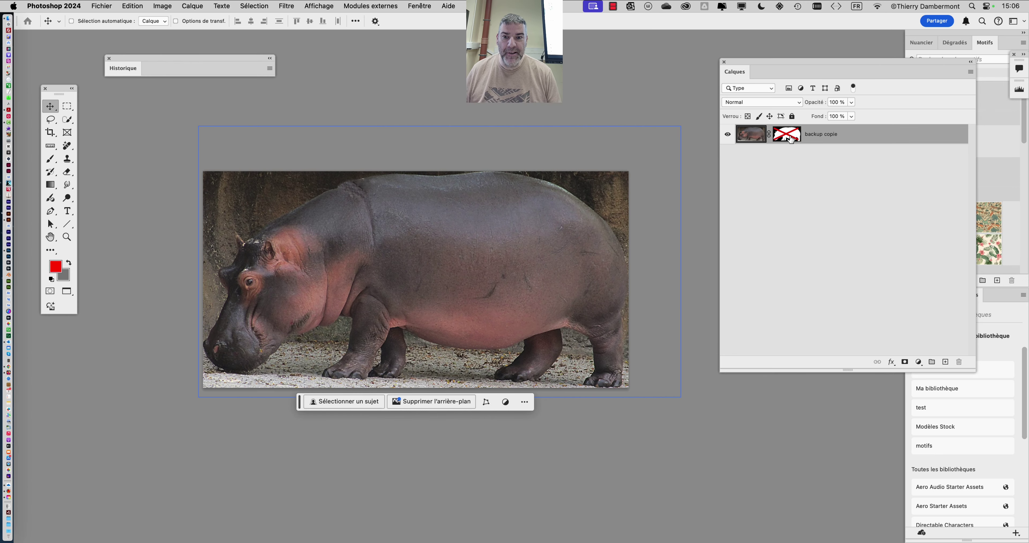
{"action": "left_click", "coordinate": [792, 144], "text": "shift"}
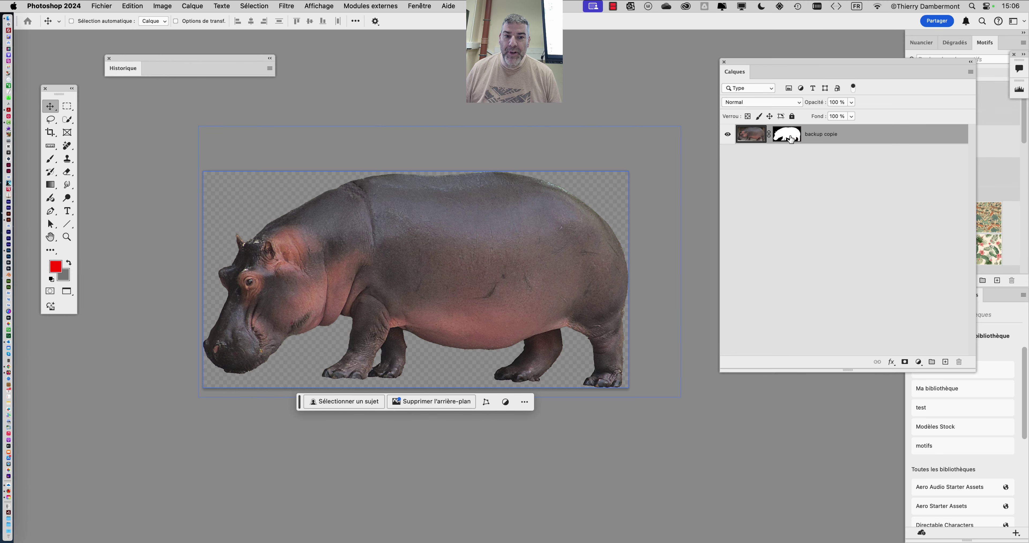
{"action": "left_click", "coordinate": [791, 139], "text": "shift"}
{"action": "left_click", "coordinate": [791, 139], "text": "shift"}
{"action": "left_click", "coordinate": [791, 139], "text": "shift"}
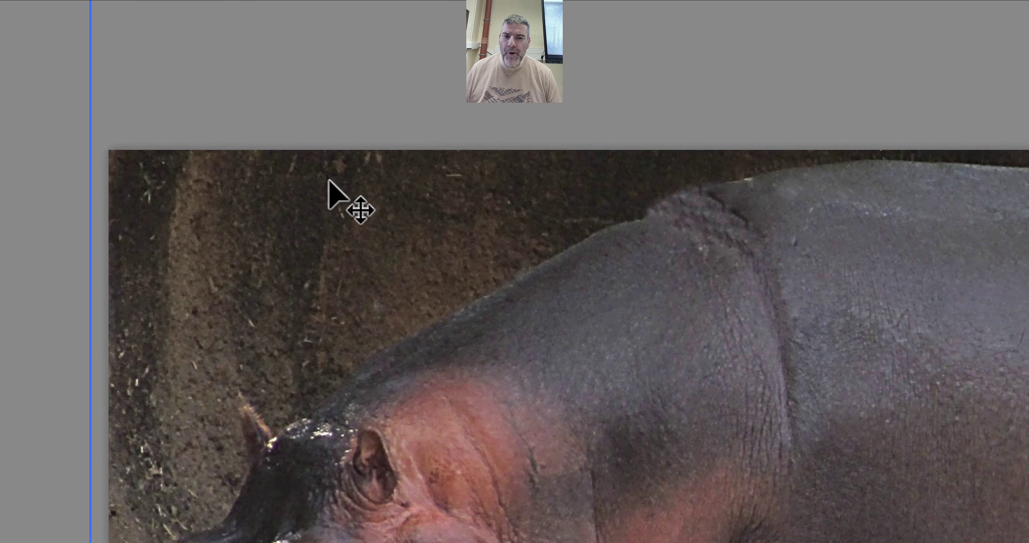
Try moving the unmasked hippo photo around the canvas, and undo each move.
{"action": "left_click_drag", "start_coordinate": [326, 185], "coordinate": [368, 220]}
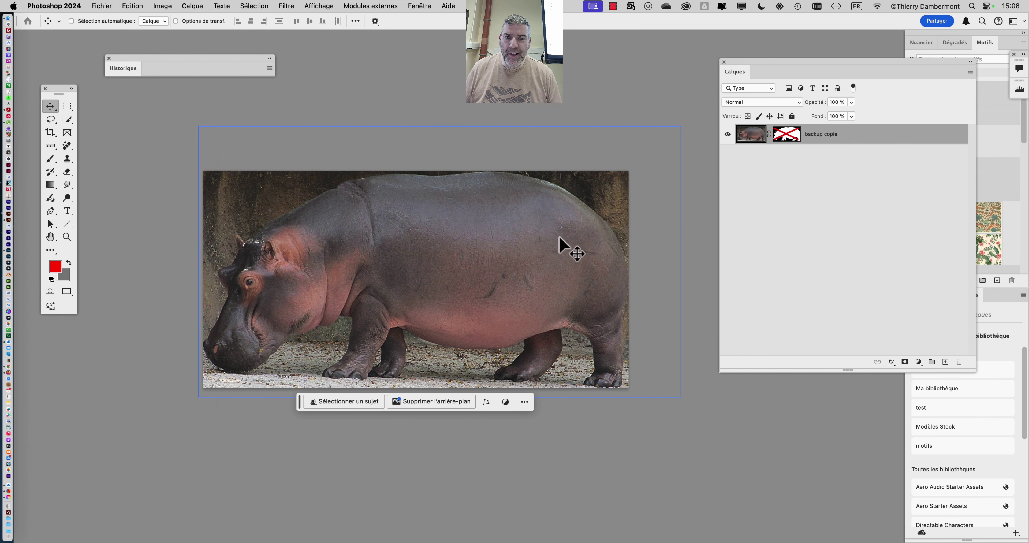
{"action": "left_click_drag", "start_coordinate": [570, 248], "coordinate": [361, 245]}
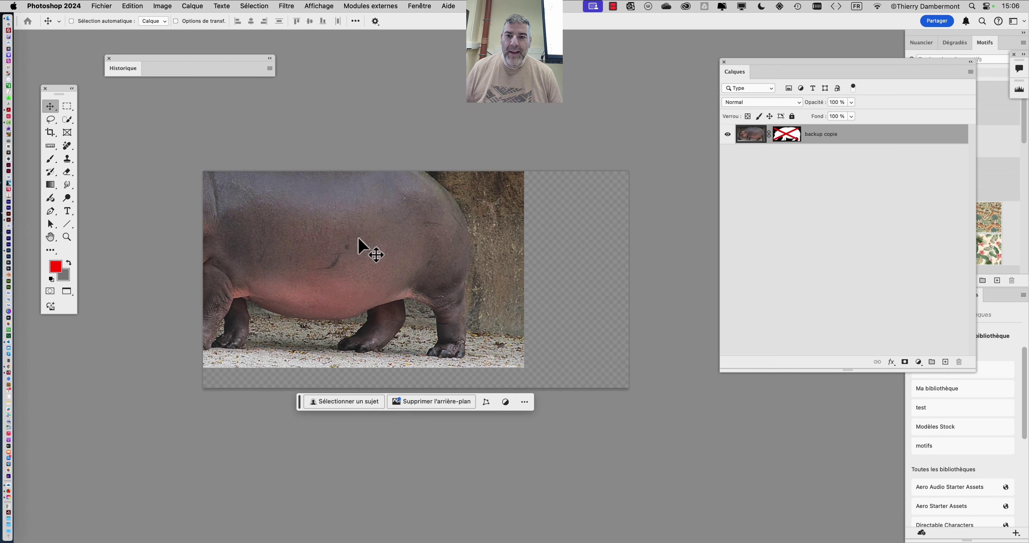
{"action": "key", "text": "super+z"}
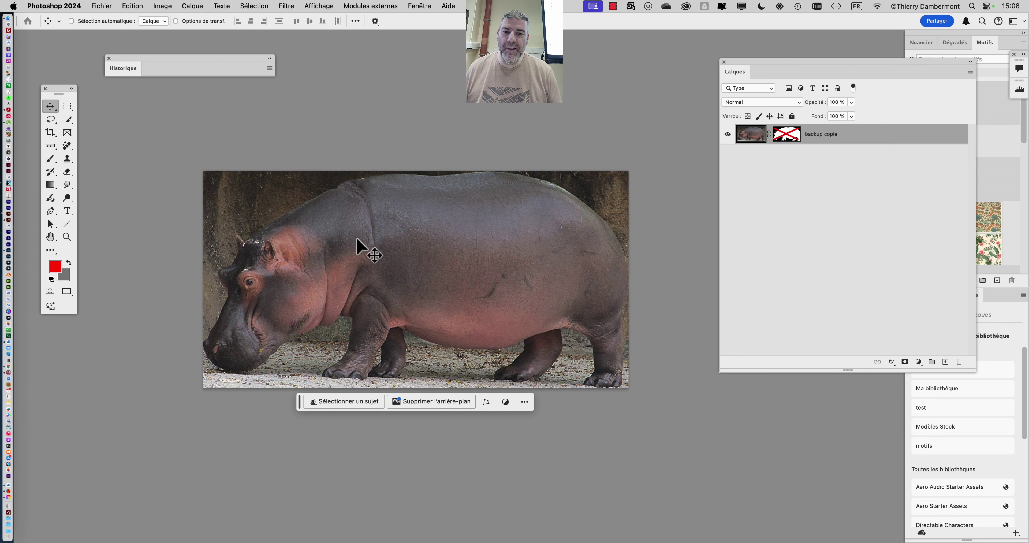
{"action": "left_click_drag", "start_coordinate": [357, 238], "coordinate": [427, 187]}
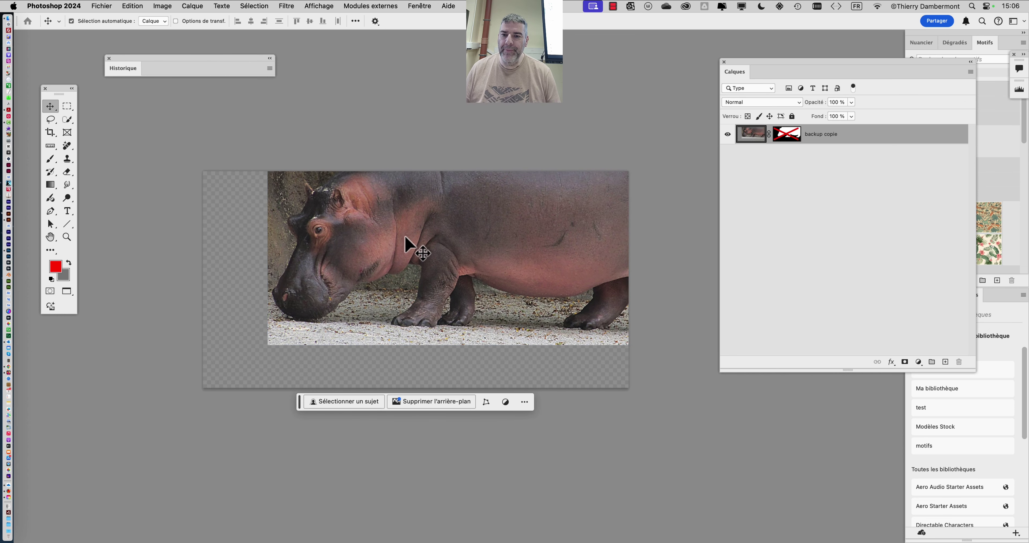
{"action": "key", "text": "super+z"}
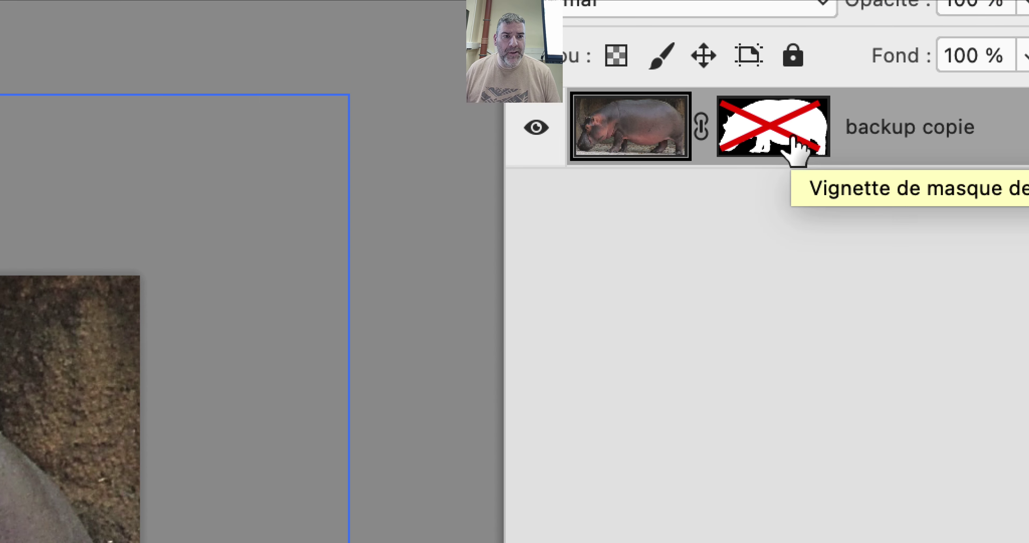
Re-enable the layer mask on the backup copie layer to isolate the hippo from its background.
{"action": "left_click", "coordinate": [792, 137], "text": "shift"}
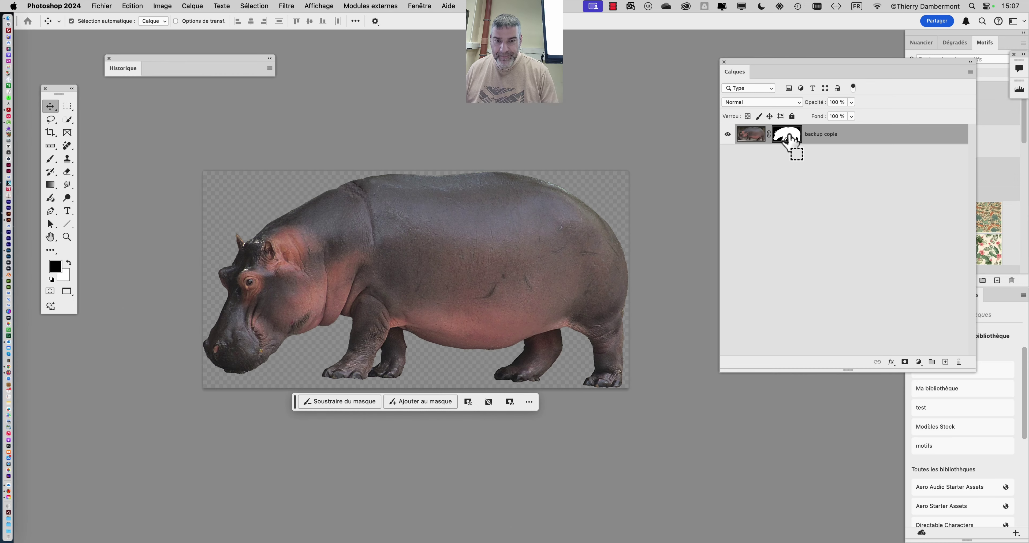
{"action": "scroll", "coordinate": [425, 286], "scroll_direction": "up", "scroll_amount": 2}
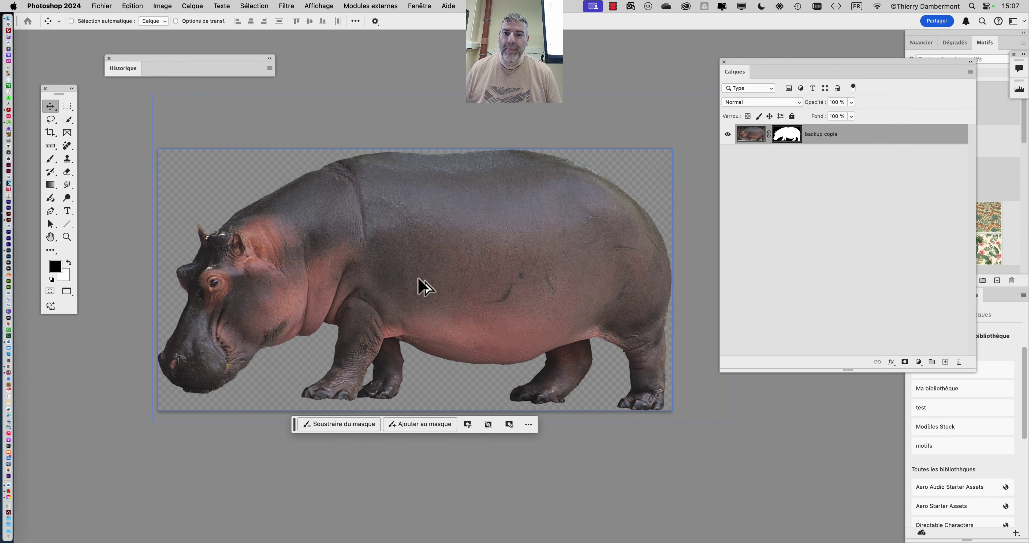
{"action": "key", "text": "Tab"}
{"action": "key", "text": "Tab"}
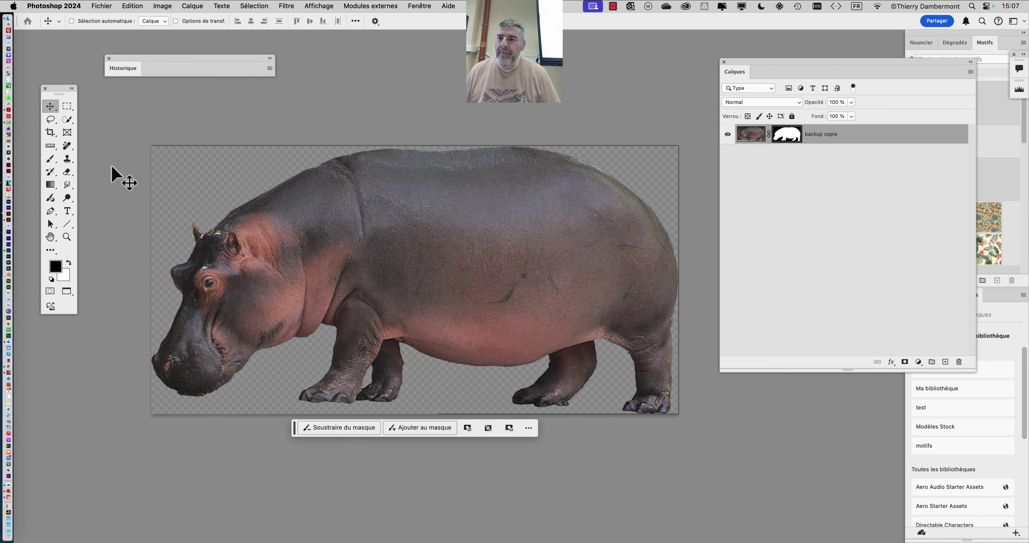
Add the text "Mega vente" on the hippo's upper flank with the Horizontal Type tool.
{"action": "left_click", "coordinate": [66, 184]}
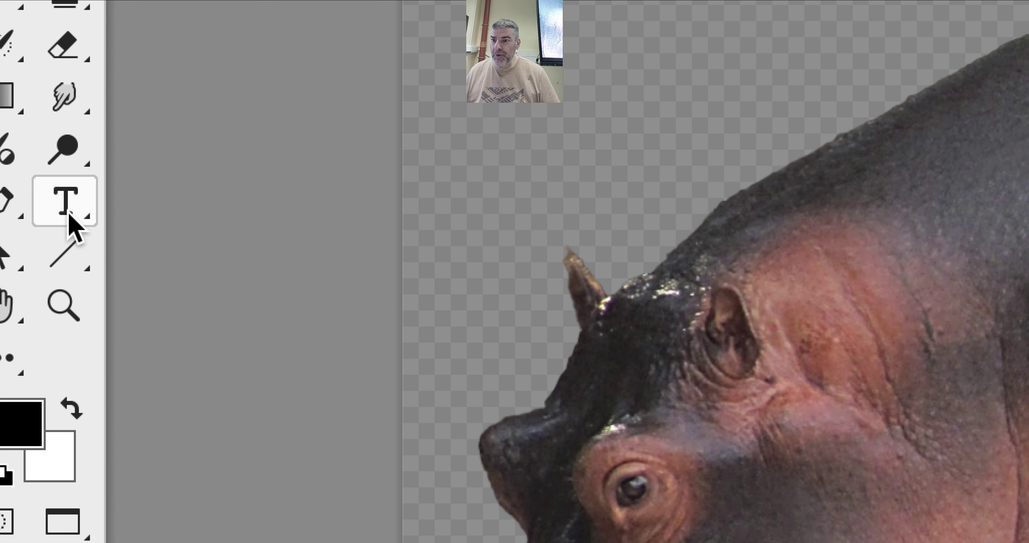
{"action": "left_click", "coordinate": [67, 213]}
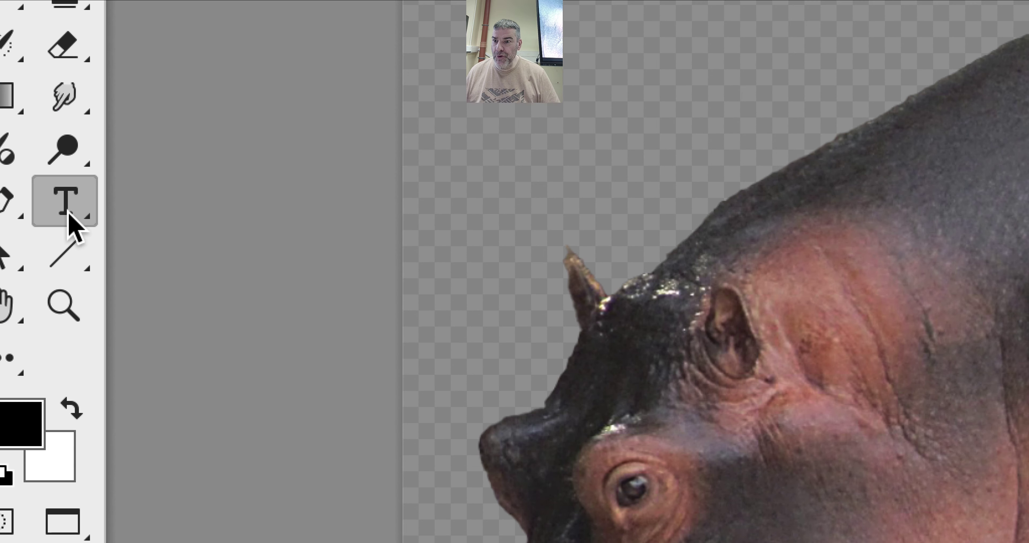
{"action": "right_click", "coordinate": [68, 215]}
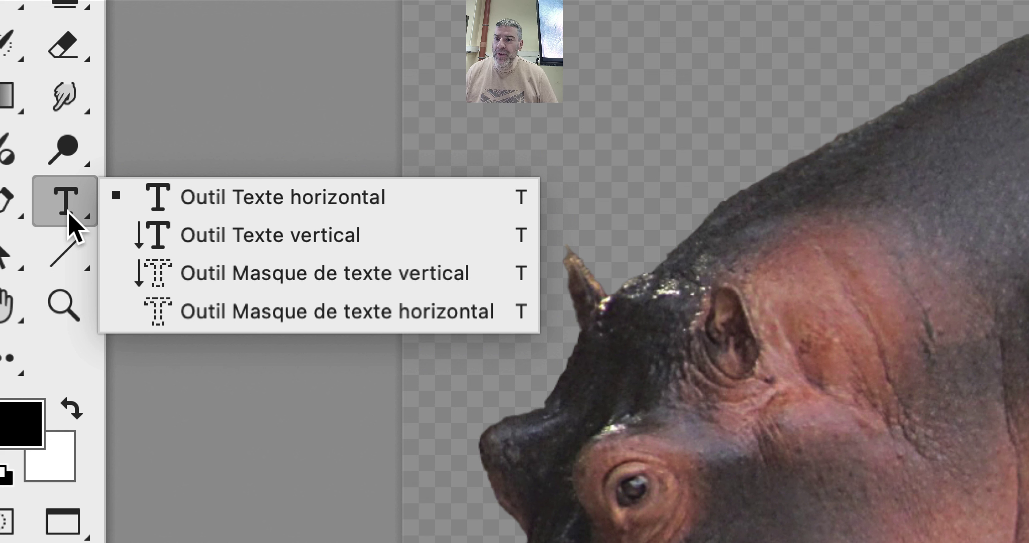
{"action": "left_click", "coordinate": [68, 215]}
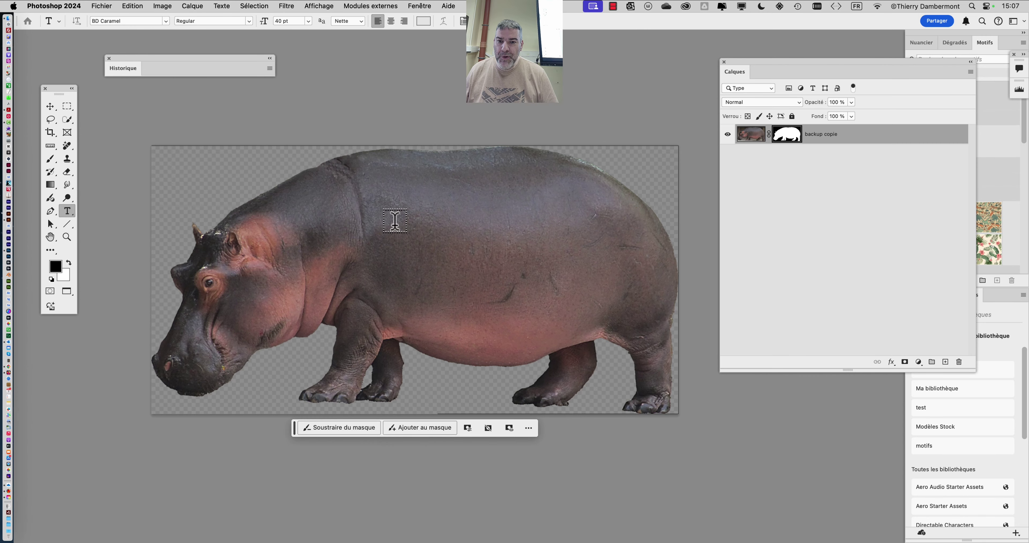
{"action": "left_click", "coordinate": [395, 220]}
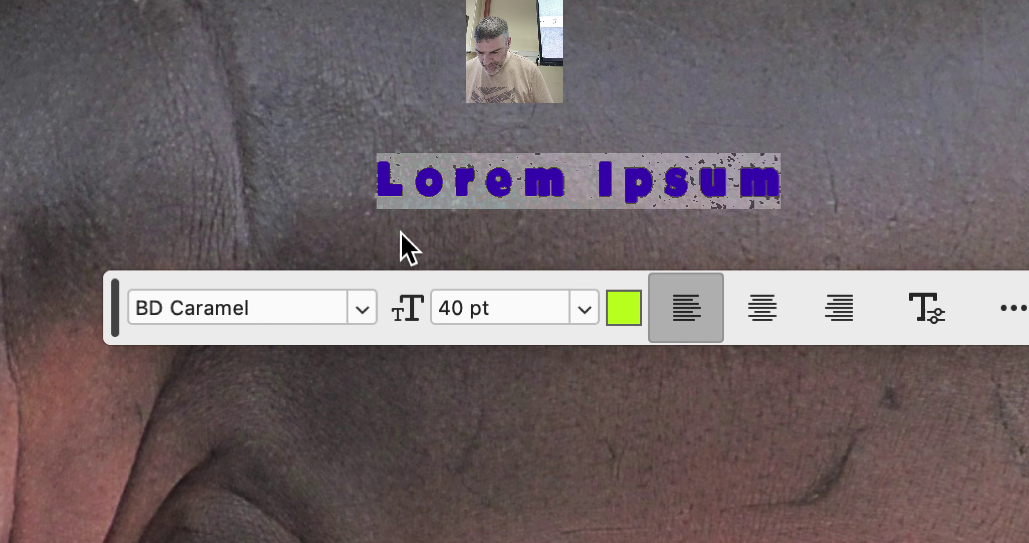
{"action": "type", "text": "Mega vente"}
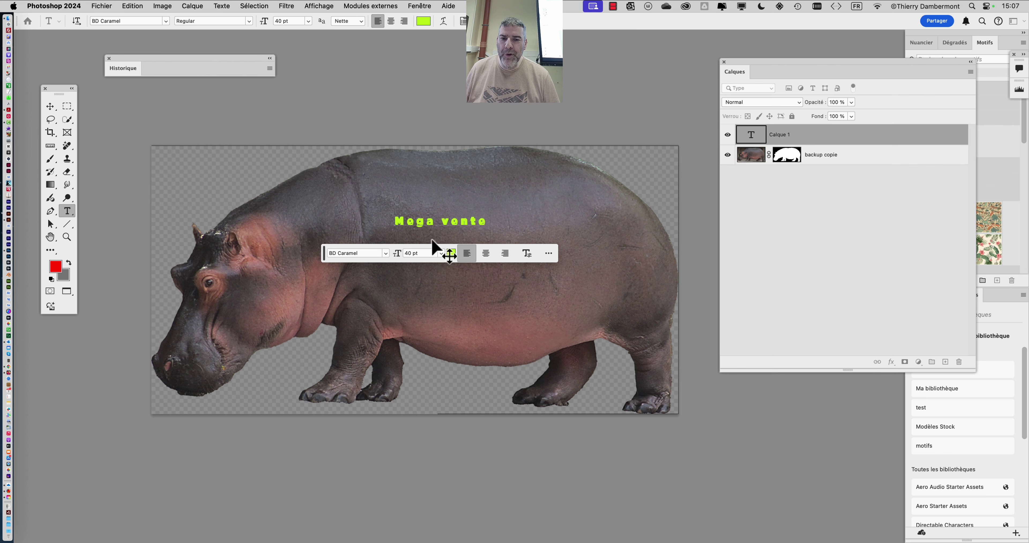
Replace the "Mega vente" text on the hippo's flank with "super ventes", breaking it onto two lines before "ventes".
{"action": "left_click_drag", "start_coordinate": [328, 265], "coordinate": [312, 445]}
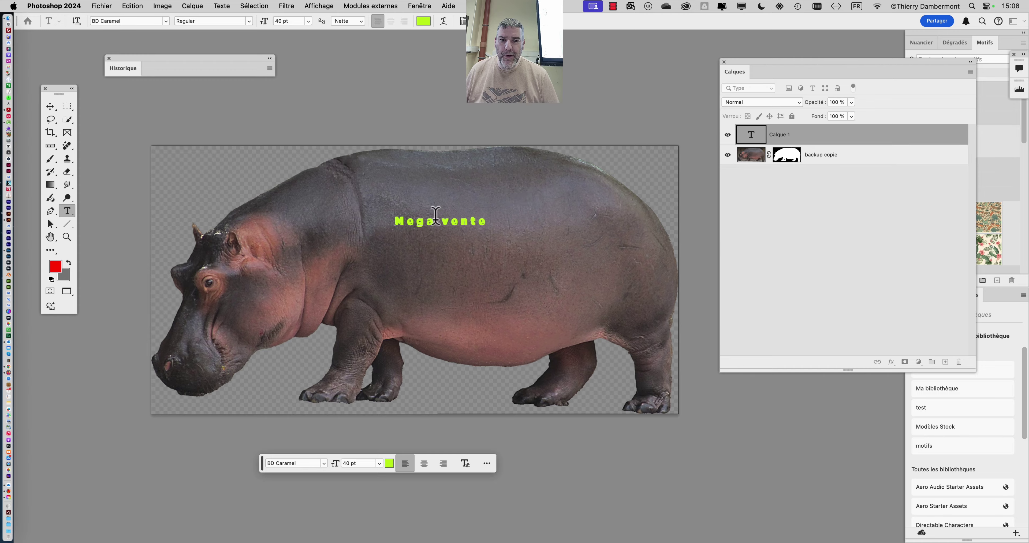
{"action": "scroll", "coordinate": [436, 215], "scroll_direction": "up", "scroll_amount": 3}
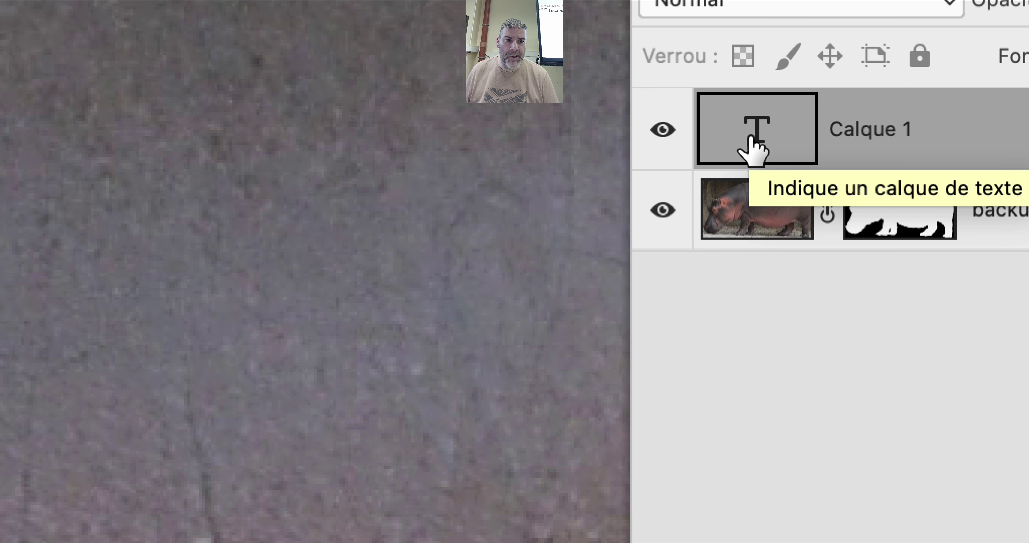
{"action": "left_click", "coordinate": [754, 136]}
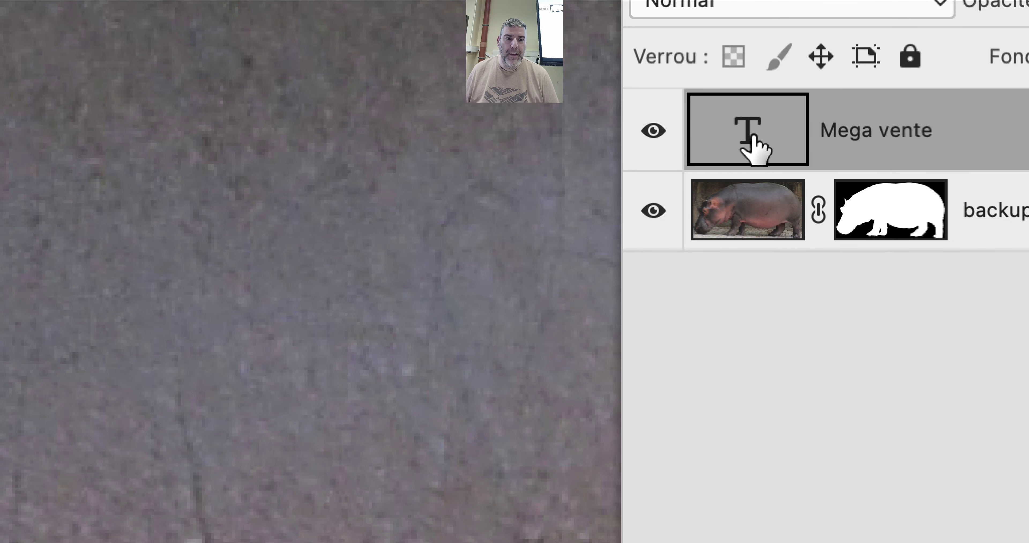
{"action": "double_click", "coordinate": [751, 137]}
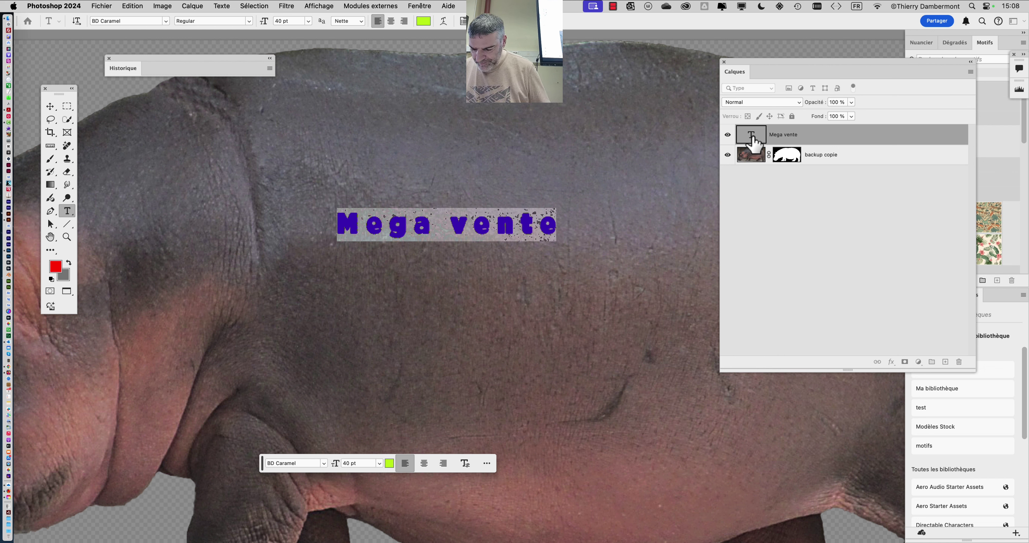
{"action": "type", "text": "super"}
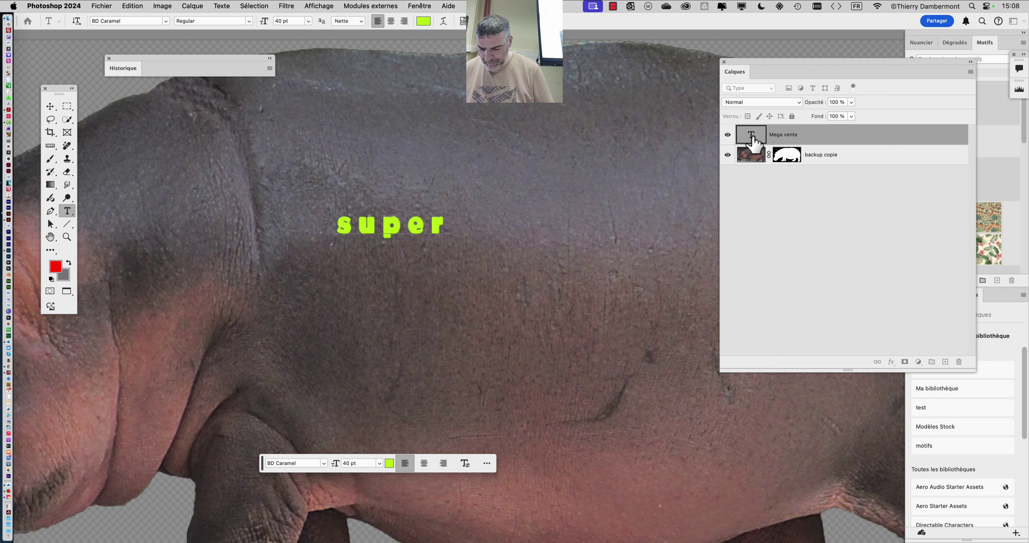
{"action": "type", "text": " ventes"}
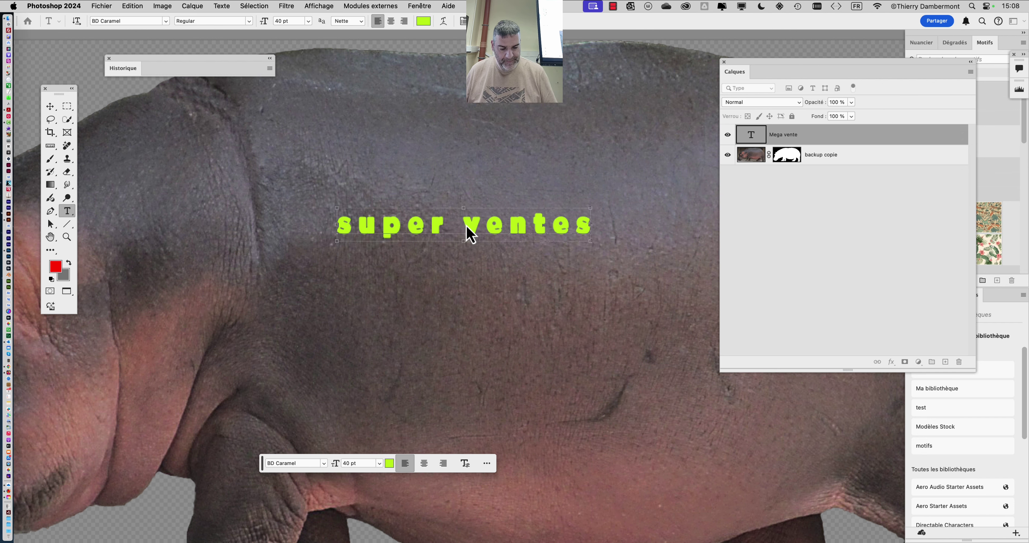
{"action": "key", "text": "Escape"}
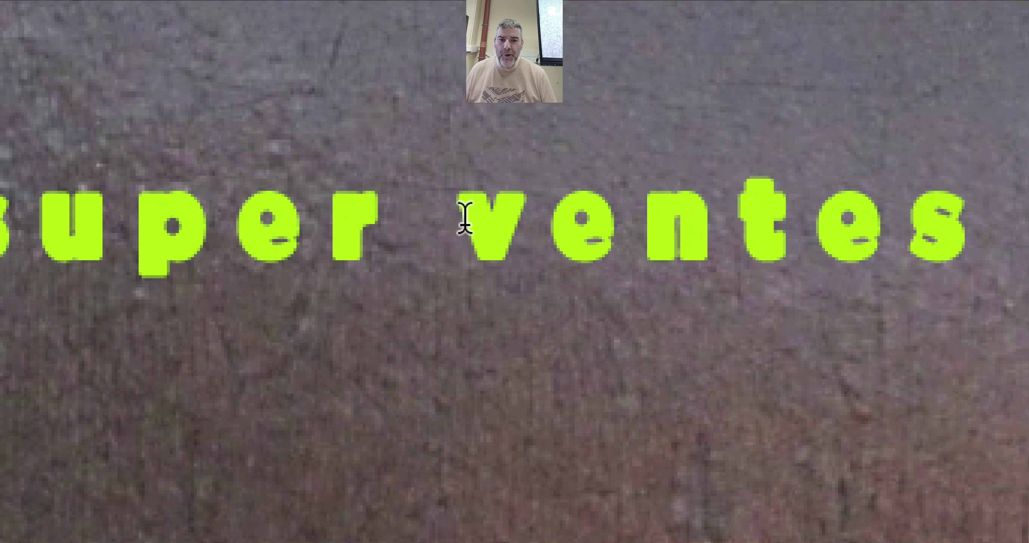
{"action": "left_click", "coordinate": [464, 217]}
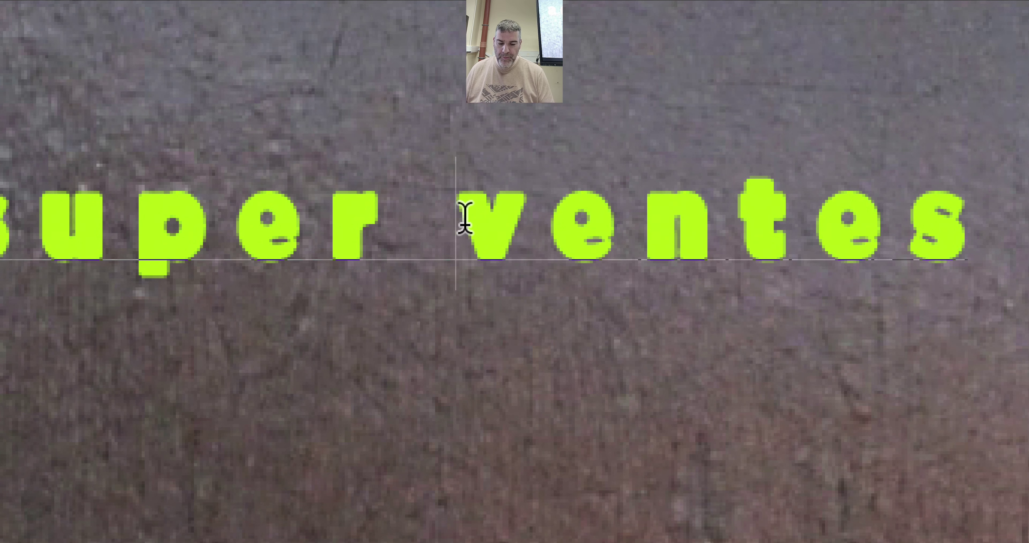
{"action": "key", "text": "Return"}
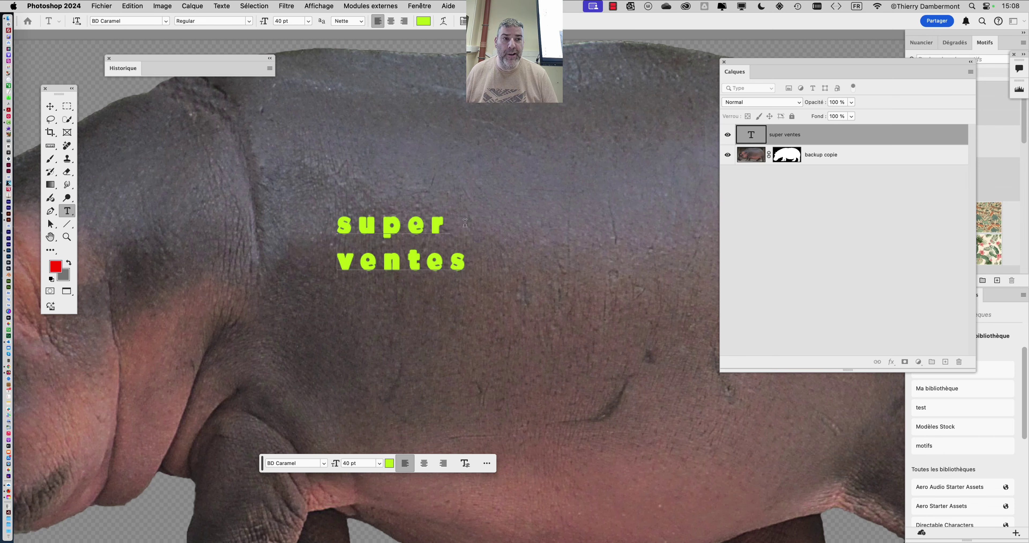
Show the macOS on-screen keyboard viewer to examine the French layout, and close it.
{"action": "left_click", "coordinate": [858, 7]}
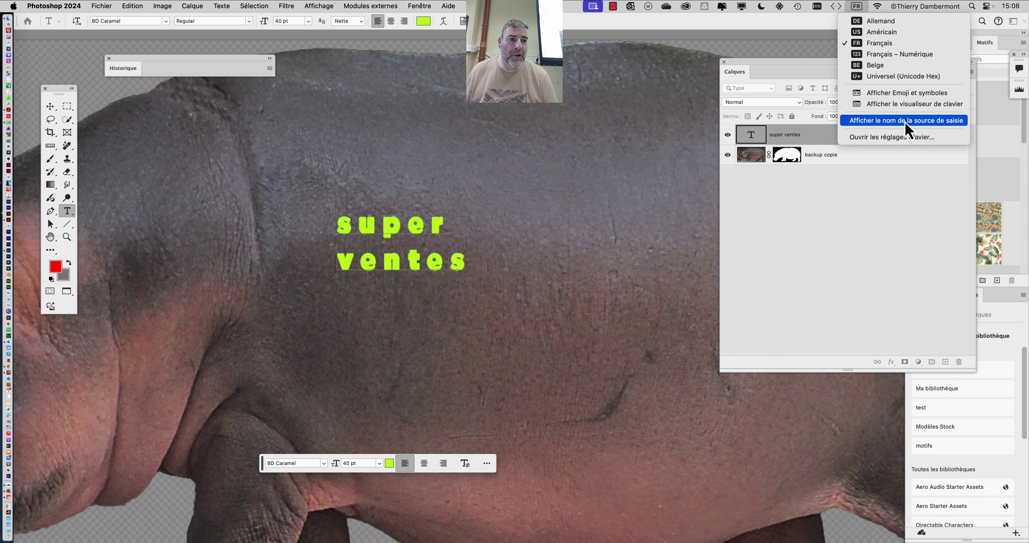
{"action": "left_click", "coordinate": [908, 107]}
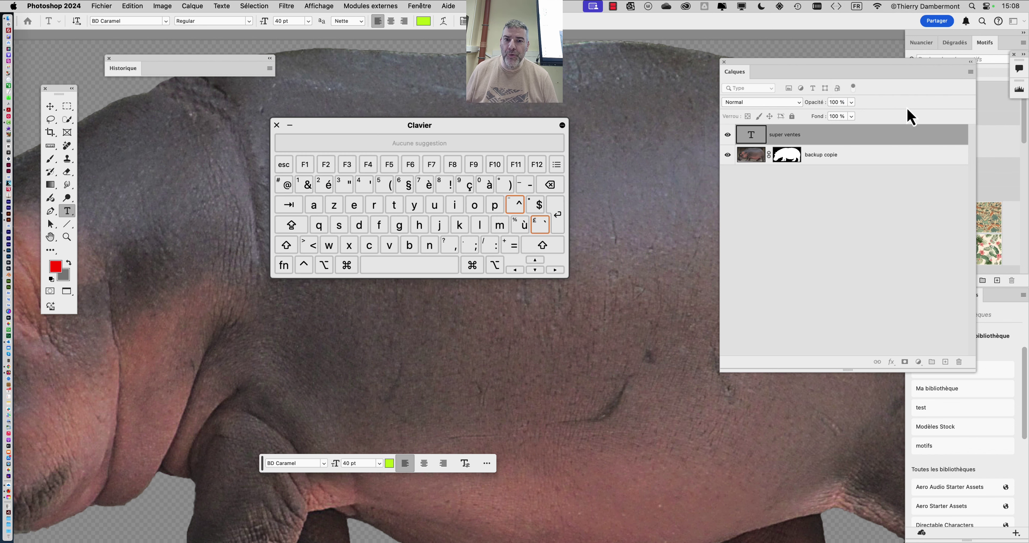
{"action": "left_click", "coordinate": [277, 126]}
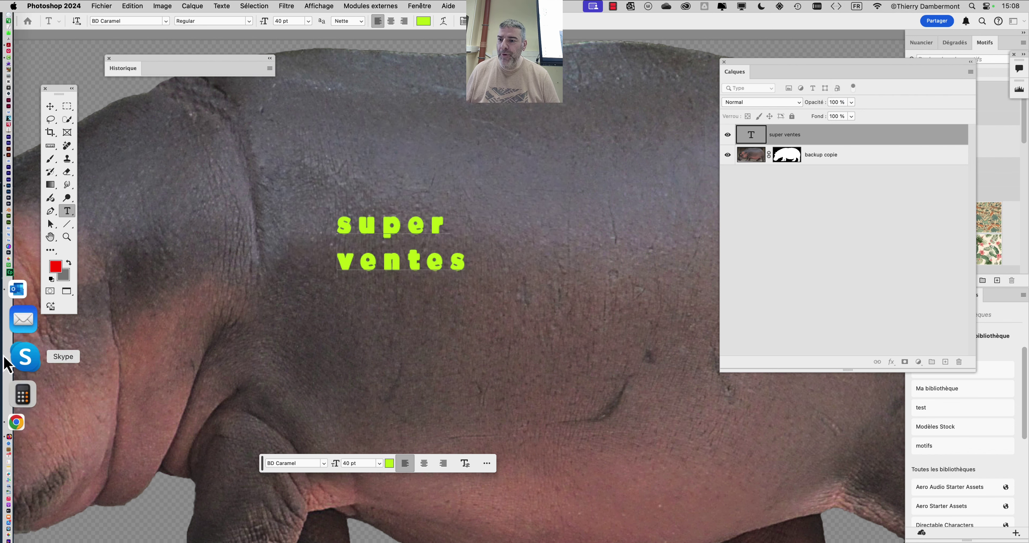
Switch to Firefox and search Bing Images for "cmavier étendu" in a new tab.
{"action": "left_click", "coordinate": [25, 355]}
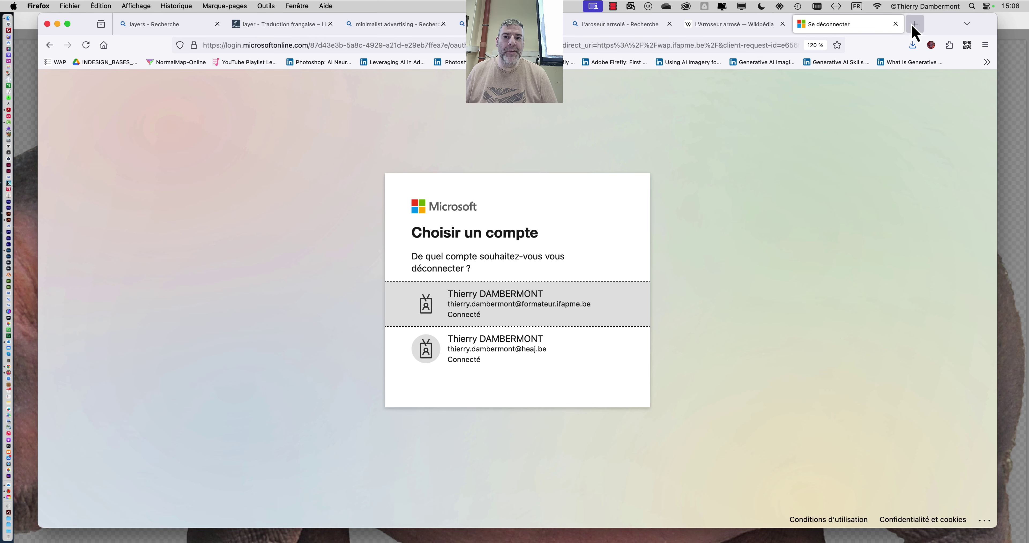
{"action": "left_click", "coordinate": [915, 25]}
{"action": "type", "text": "cma"}
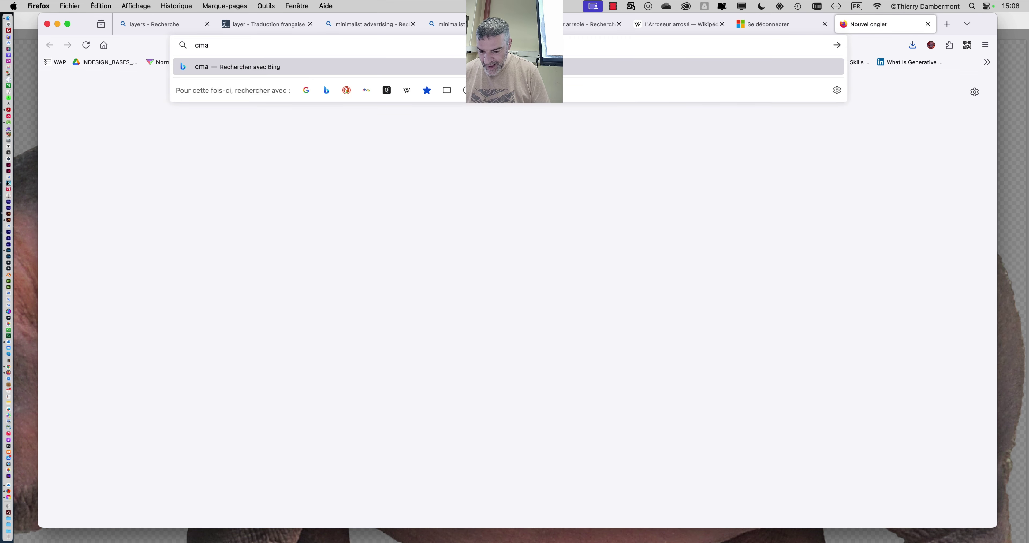
{"action": "type", "text": "vier étendu"}
{"action": "key", "text": "Return"}
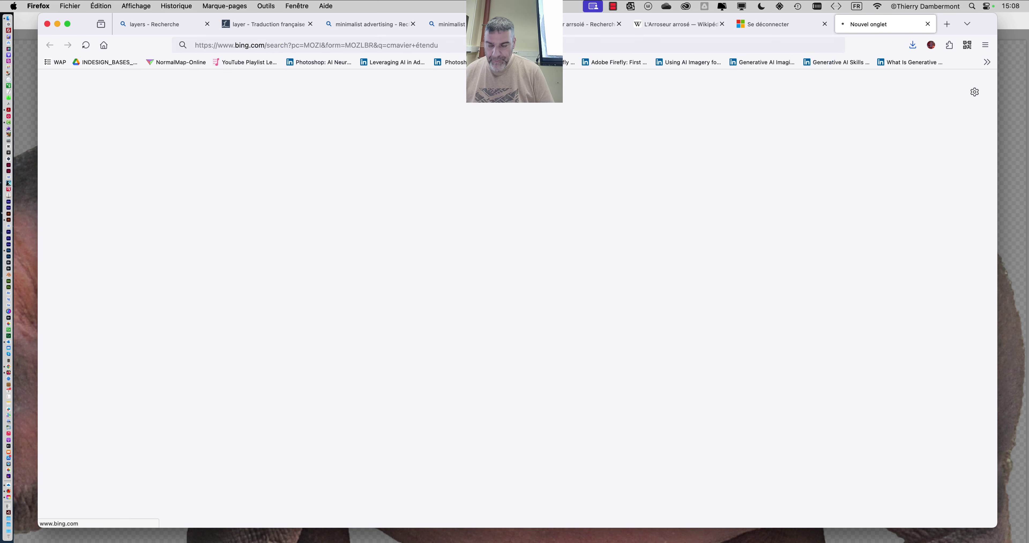
{"action": "left_click", "coordinate": [327, 129]}
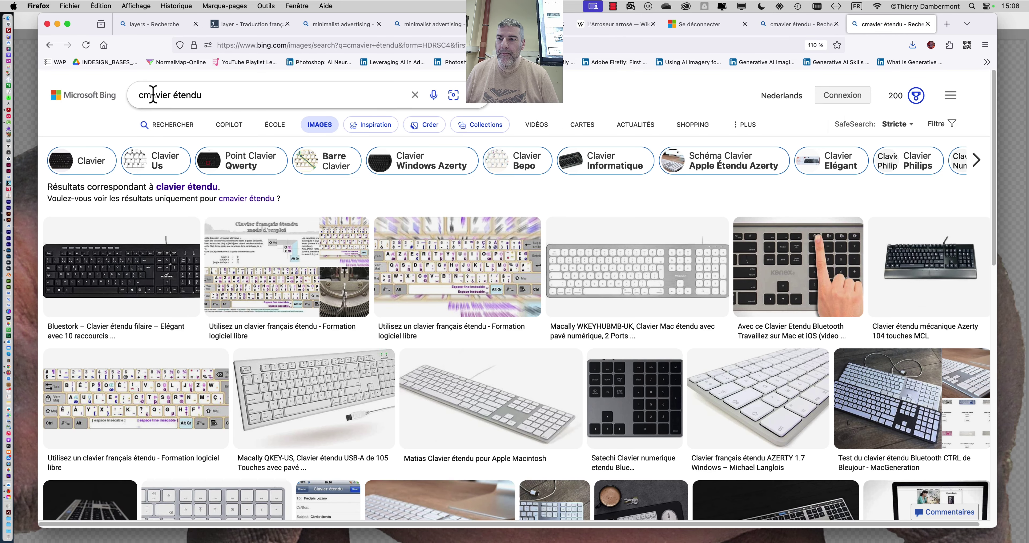
Correct the image search to "clavier étendu" and view the Macally extended keyboard picture at full size.
{"action": "left_click", "coordinate": [153, 95]}
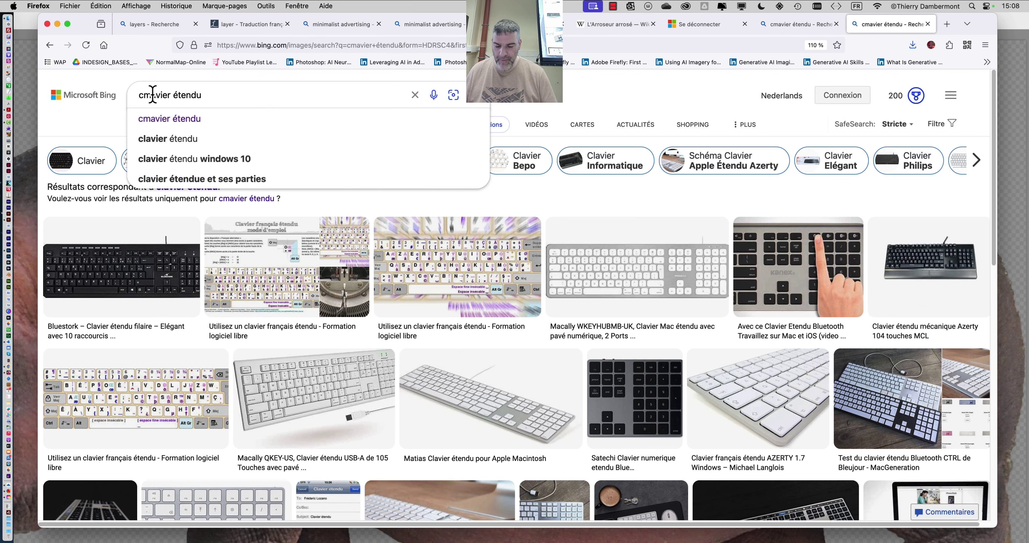
{"action": "key", "text": "Delete"}
{"action": "key", "text": "Delete"}
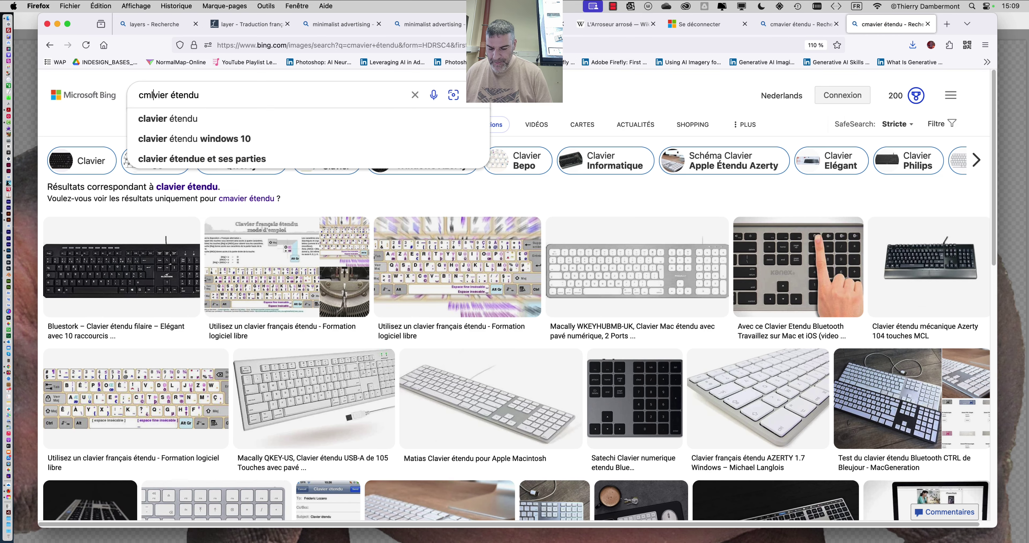
{"action": "type", "text": "l"}
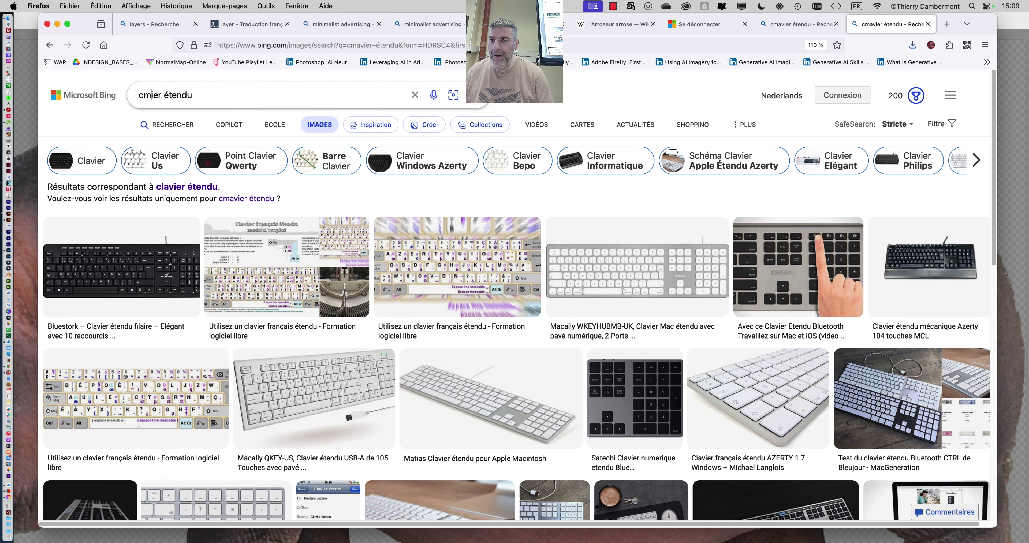
{"action": "key", "text": "BackSpace"}
{"action": "key", "text": "BackSpace"}
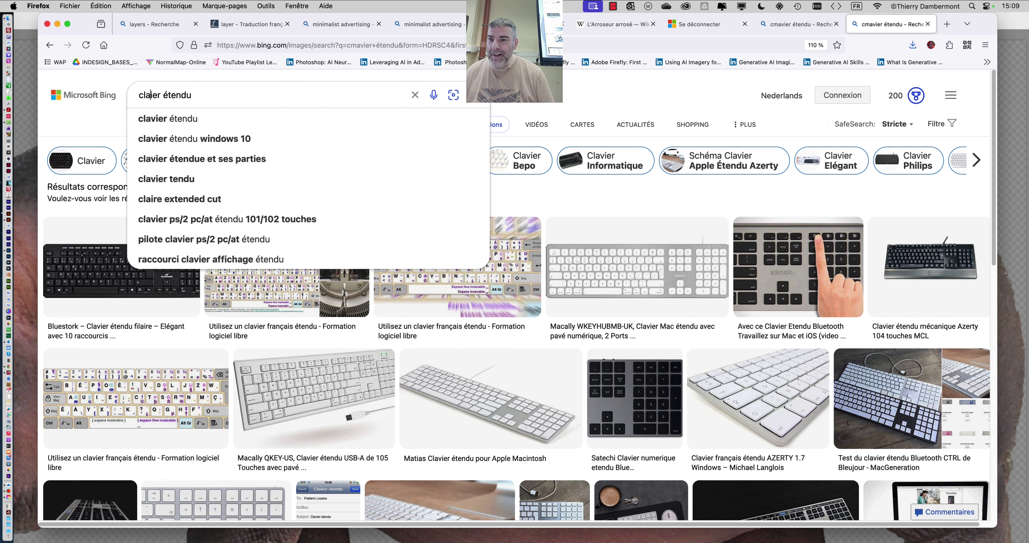
{"action": "type", "text": "v"}
{"action": "key", "text": "Return"}
{"action": "left_click", "coordinate": [362, 259]}
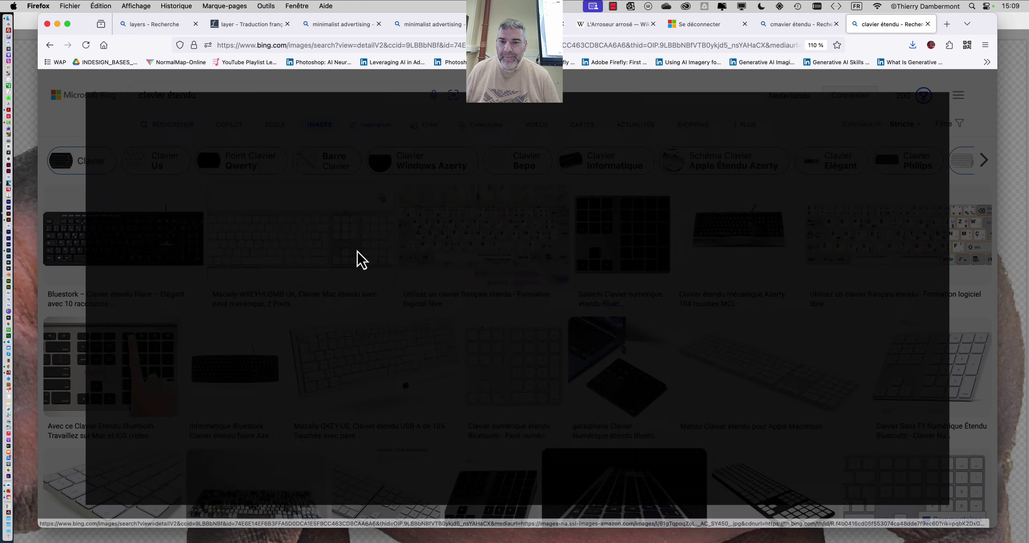
{"action": "left_click", "coordinate": [440, 386]}
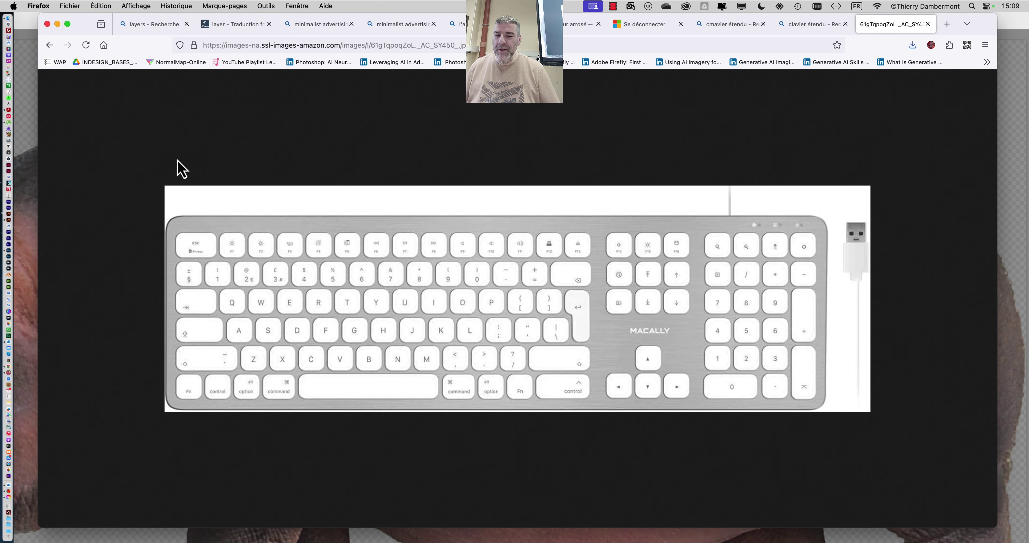
Switch back to Photoshop and enlarge the "super ventes" text with Free Transform to 162.95 pt across the hippo's flank.
{"action": "key", "text": "super+Tab"}
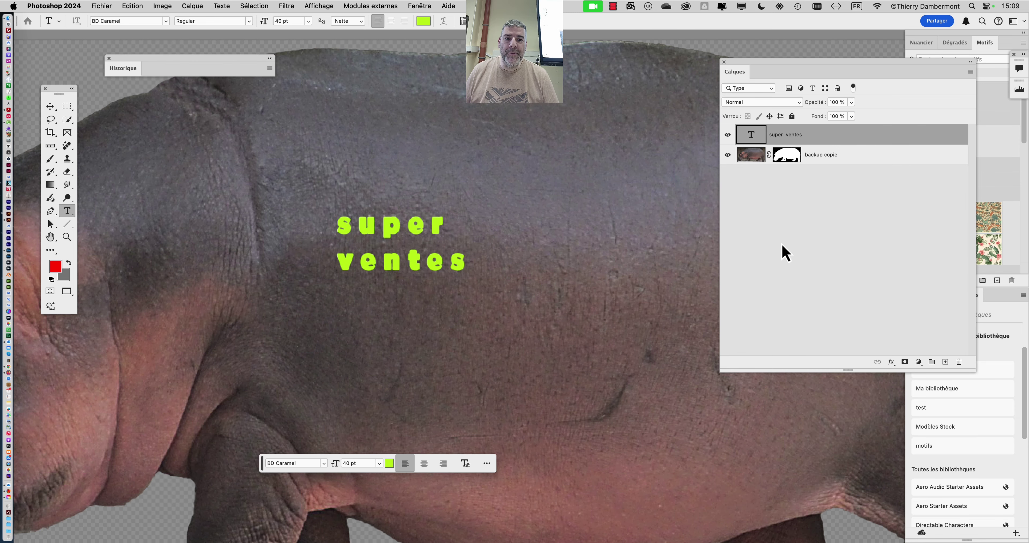
{"action": "scroll", "coordinate": [627, 268], "scroll_direction": "down", "scroll_amount": 5}
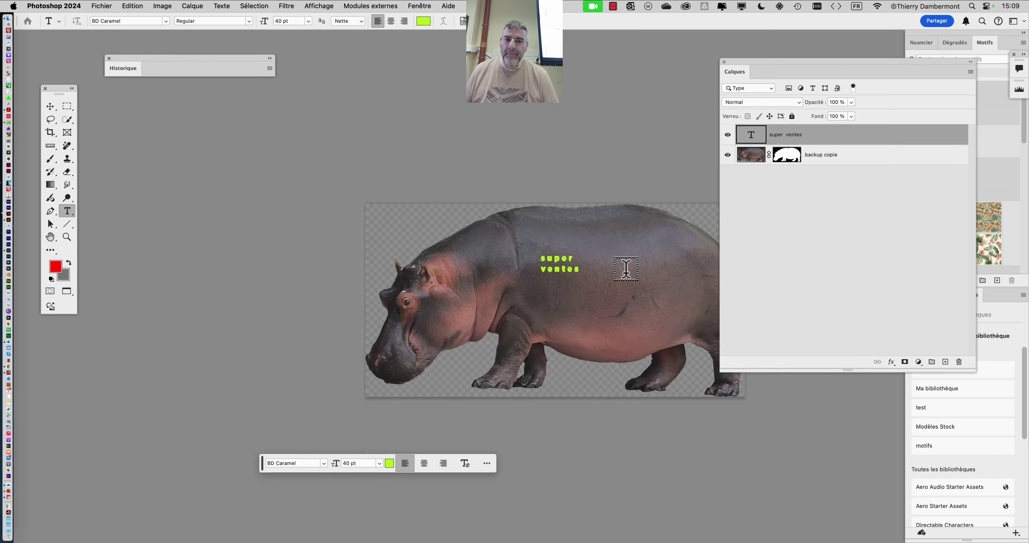
{"action": "left_click_drag", "start_coordinate": [570, 245], "coordinate": [364, 171]}
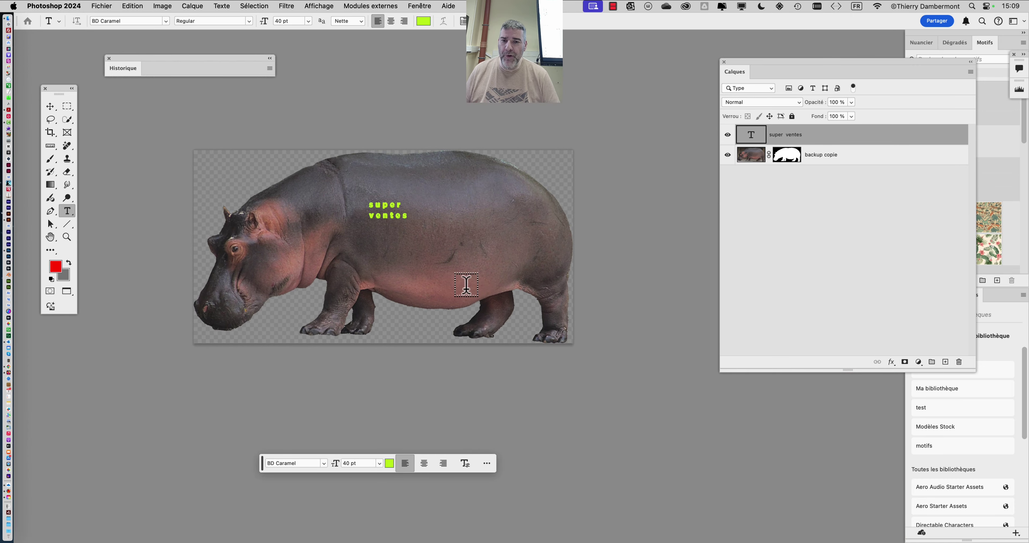
{"action": "scroll", "coordinate": [383, 208], "scroll_direction": "up", "scroll_amount": 5}
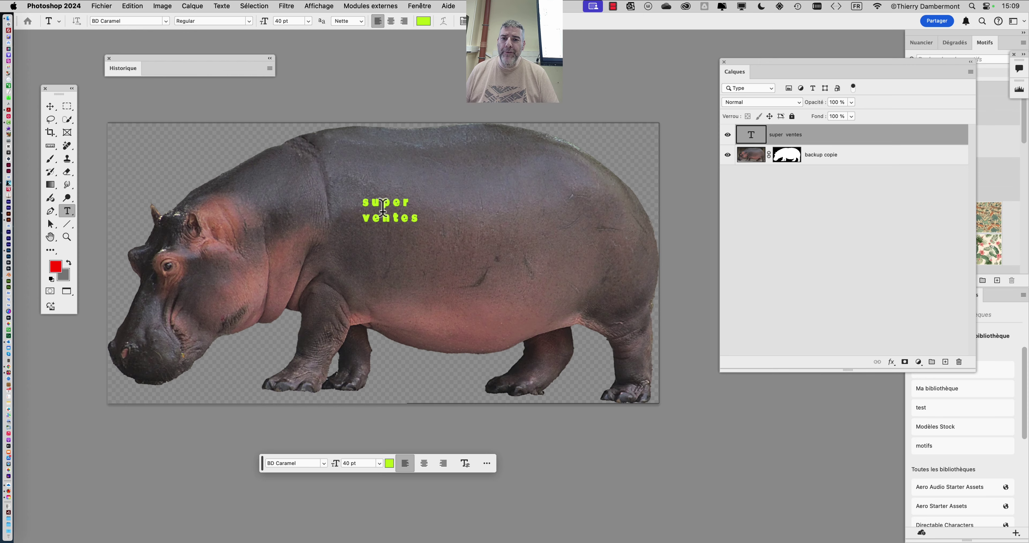
{"action": "scroll", "coordinate": [383, 207], "scroll_direction": "up", "scroll_amount": 2}
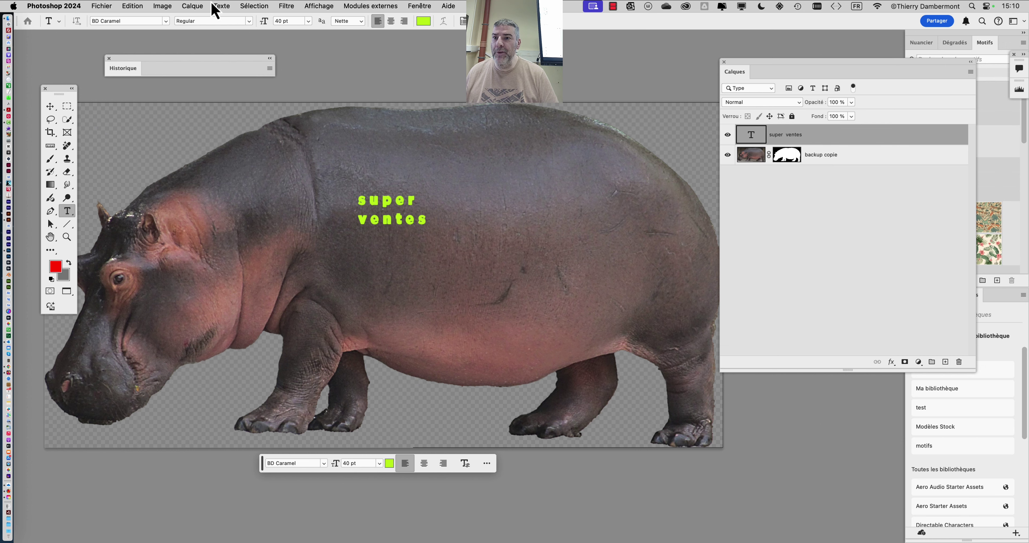
{"action": "left_click", "coordinate": [136, 6]}
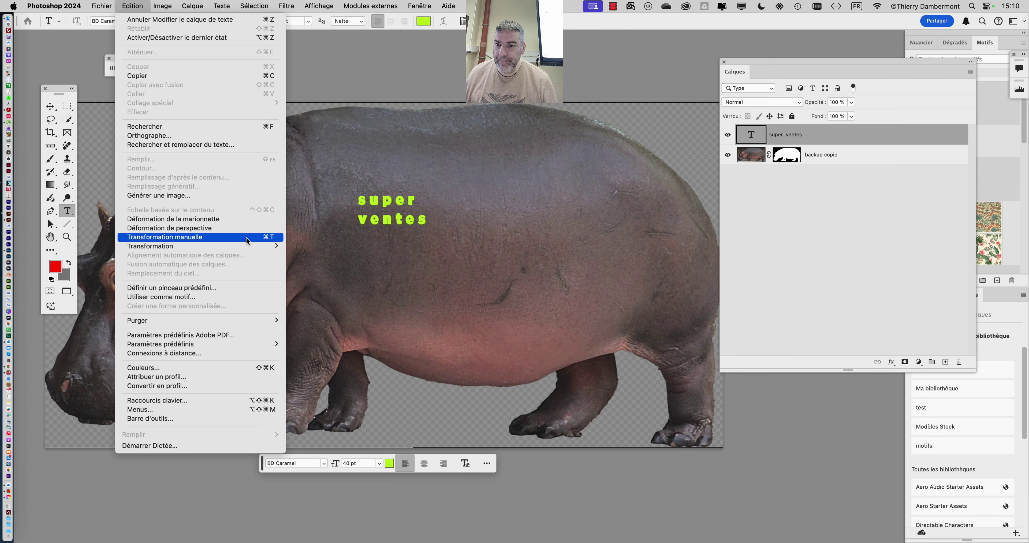
{"action": "left_click", "coordinate": [246, 238]}
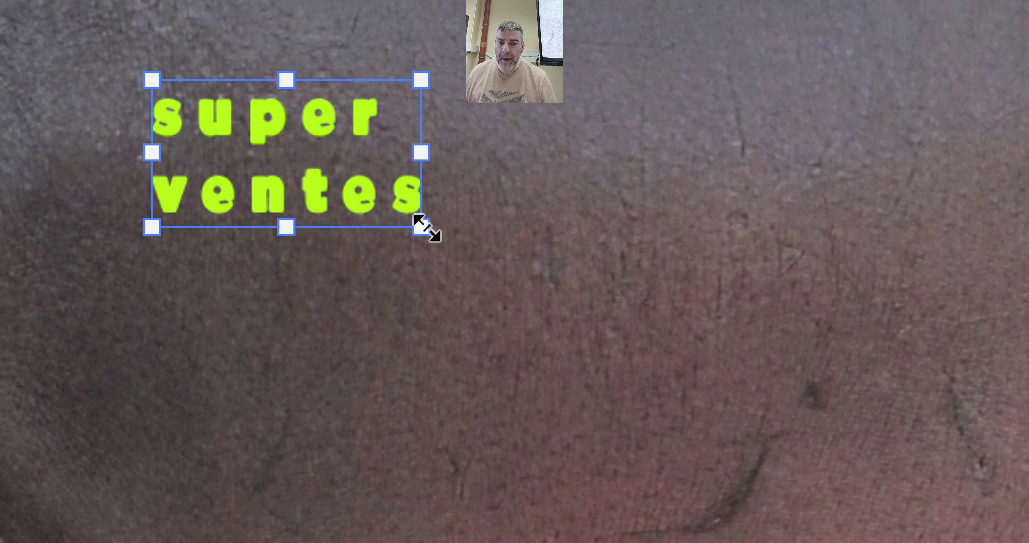
{"action": "left_click_drag", "start_coordinate": [427, 227], "coordinate": [537, 298]}
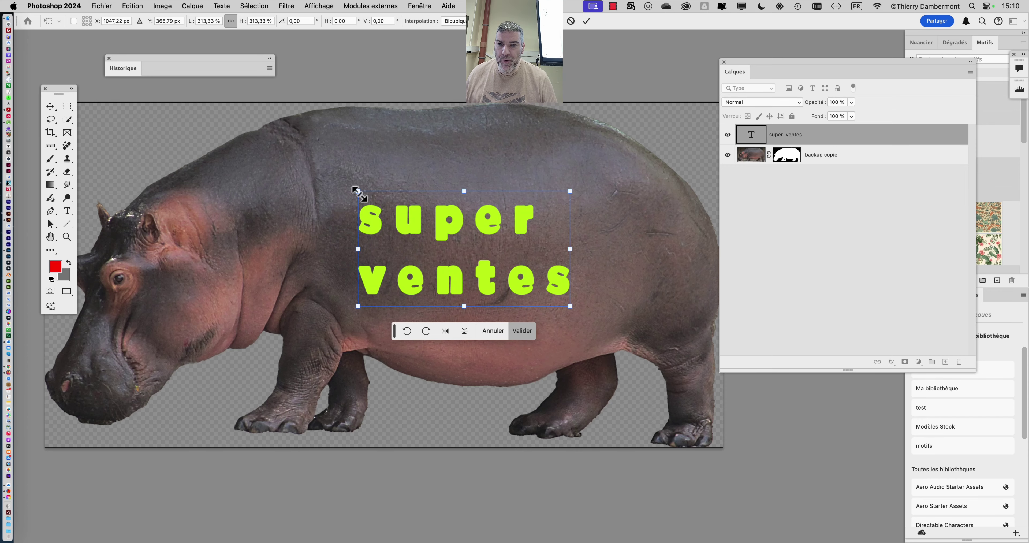
{"action": "left_click_drag", "start_coordinate": [359, 194], "coordinate": [386, 182]}
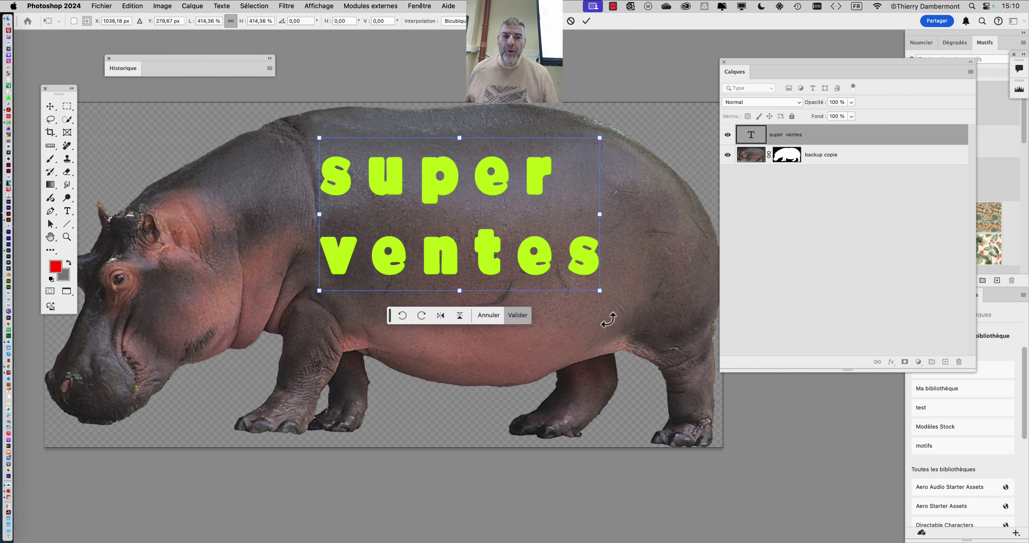
{"action": "mouse_move", "coordinate": [600, 292]}
{"action": "left_mouse_down"}
{"action": "mouse_move", "coordinate": [624, 292]}
{"action": "mouse_move", "coordinate": [595, 290]}
{"action": "left_mouse_up"}
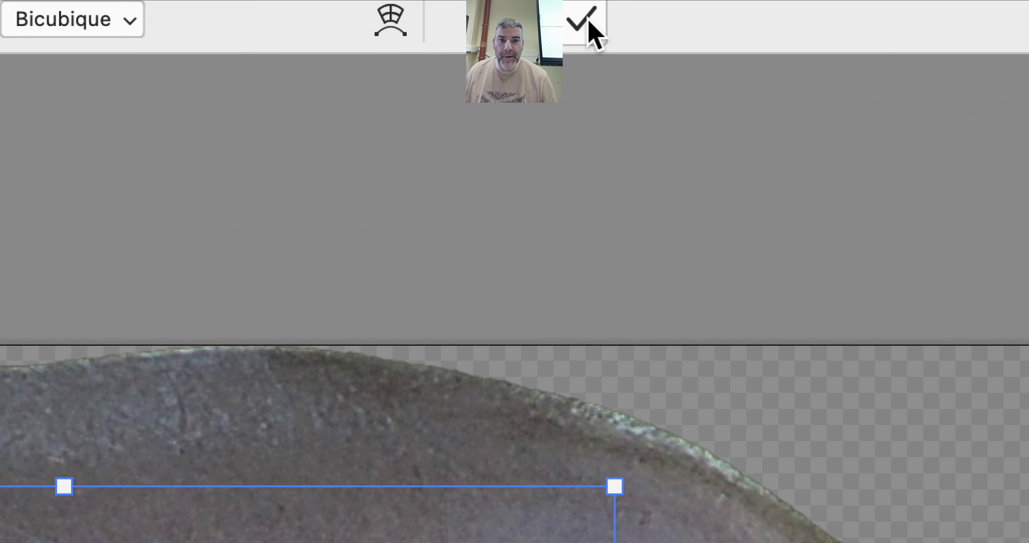
{"action": "left_click", "coordinate": [590, 24]}
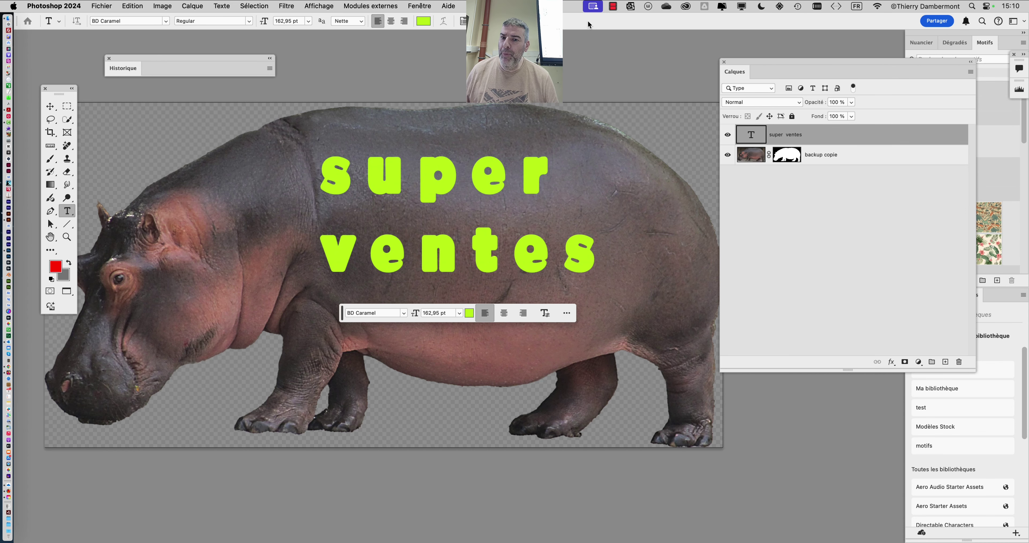
Show the Character panel and place it near the upper part of the Layers panel, clear of the text.
{"action": "left_click", "coordinate": [419, 7]}
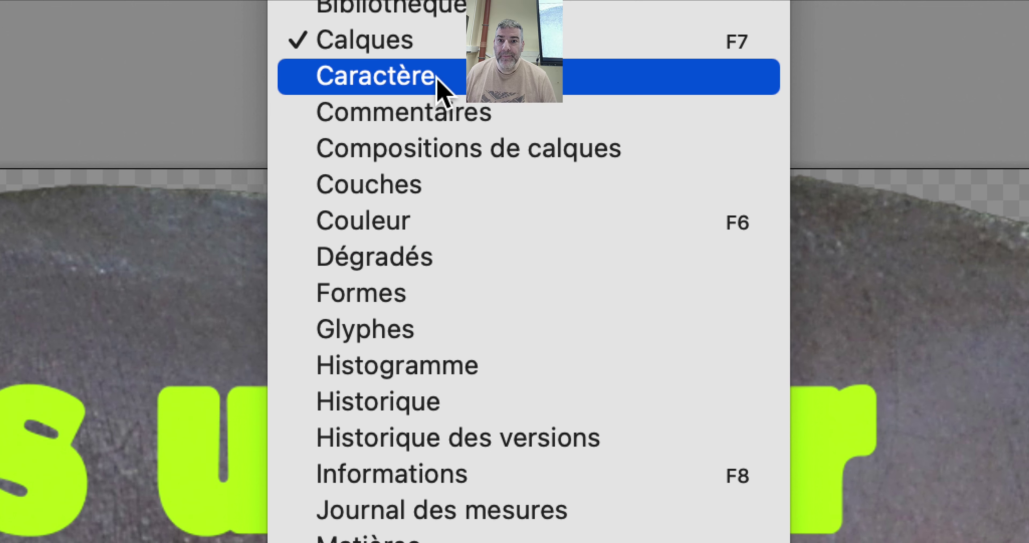
{"action": "left_click", "coordinate": [438, 80]}
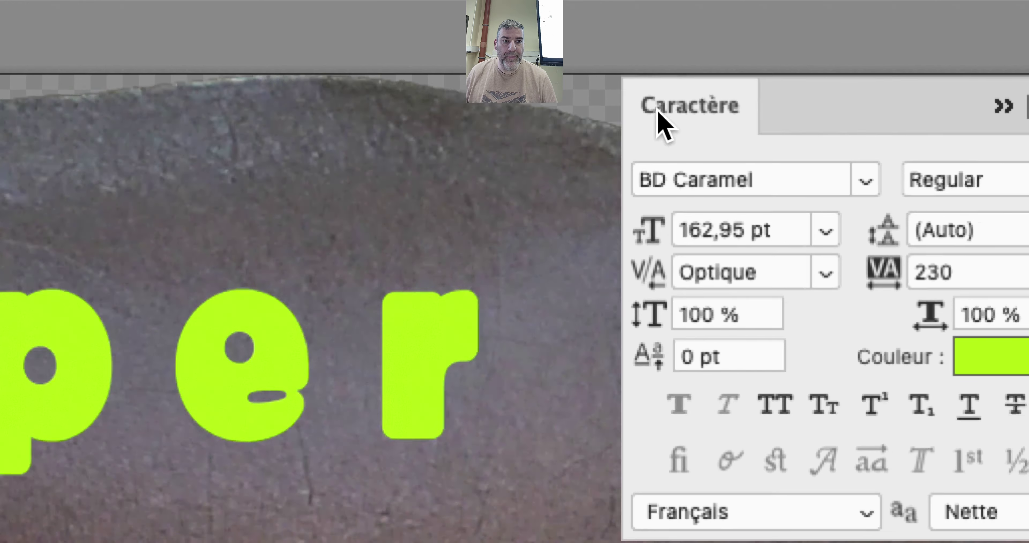
{"action": "left_click_drag", "start_coordinate": [659, 119], "coordinate": [398, 40]}
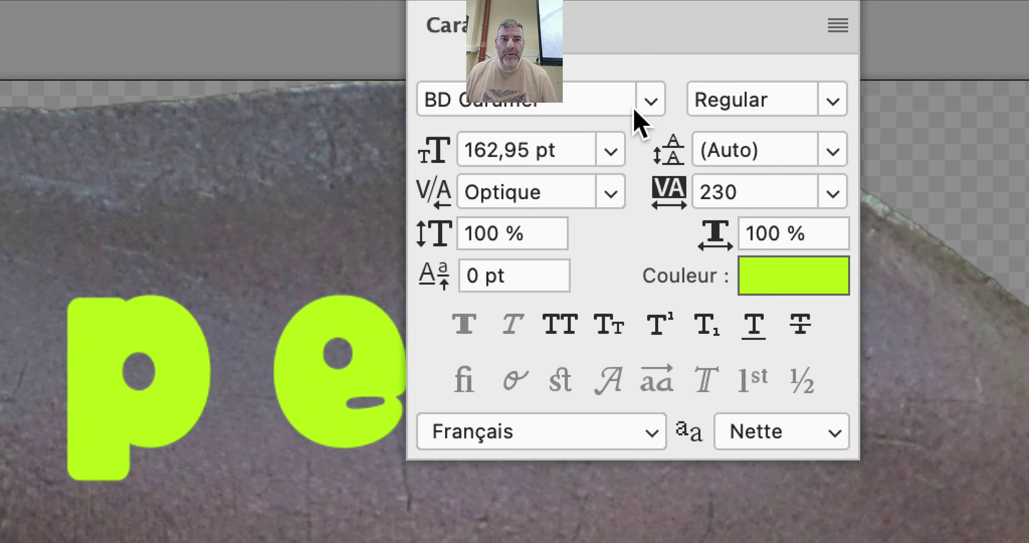
{"action": "left_click", "coordinate": [714, 4]}
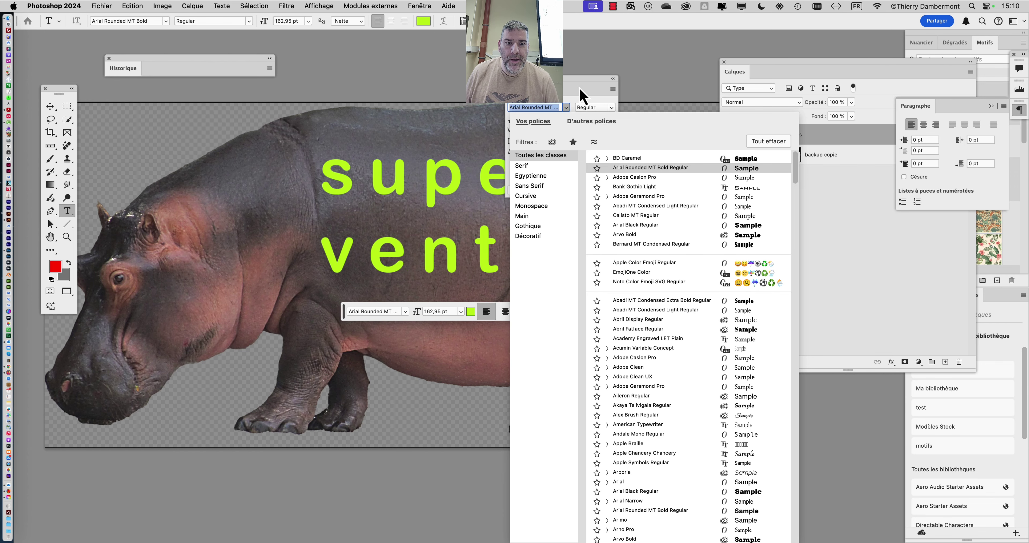
{"action": "left_click", "coordinate": [567, 89]}
{"action": "left_click_drag", "start_coordinate": [567, 88], "coordinate": [708, 43]}
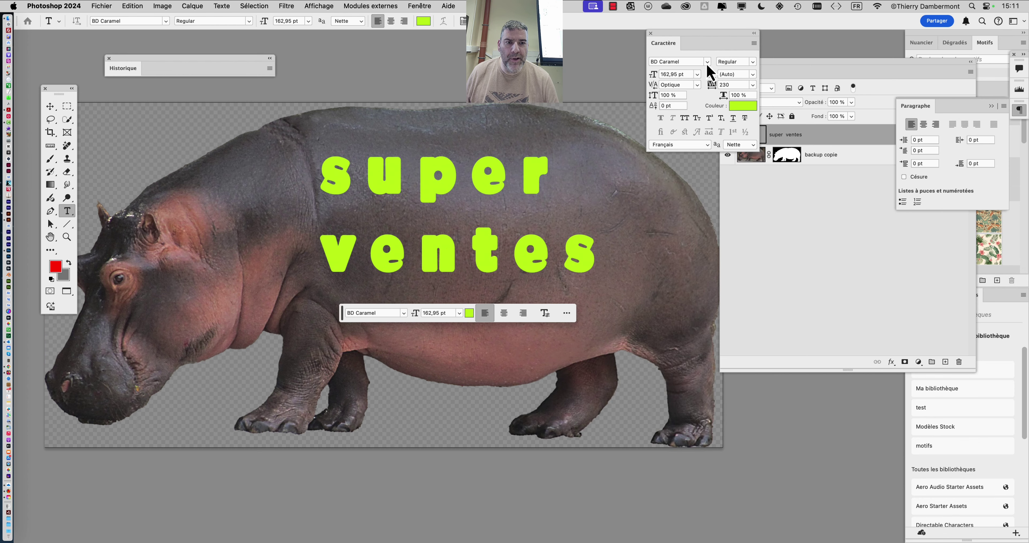
Set the font of the "super ventes" text to Abril Fatface Regular and shift the Character panel slightly lower.
{"action": "left_click", "coordinate": [707, 62]}
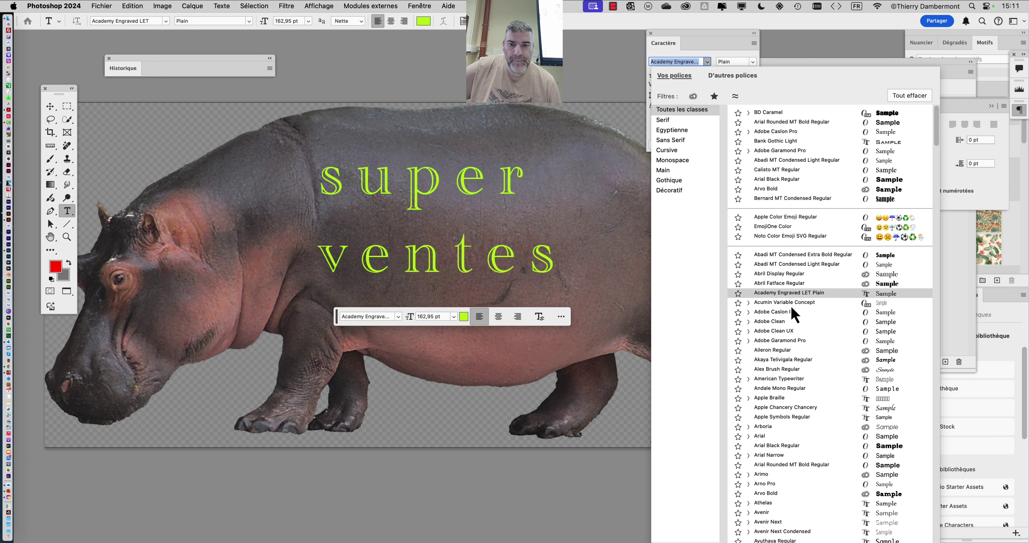
{"action": "left_click", "coordinate": [793, 284]}
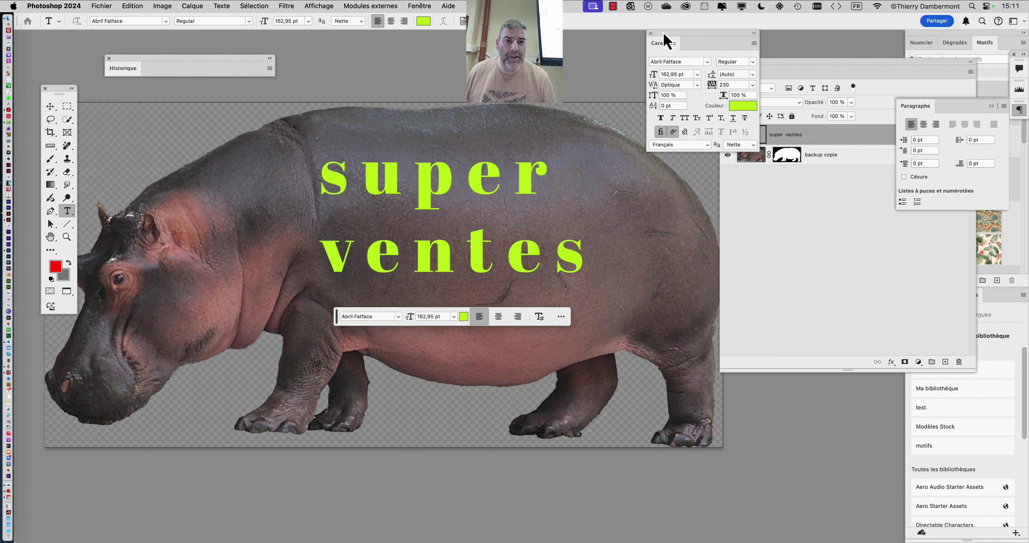
{"action": "left_click_drag", "start_coordinate": [664, 32], "coordinate": [670, 52]}
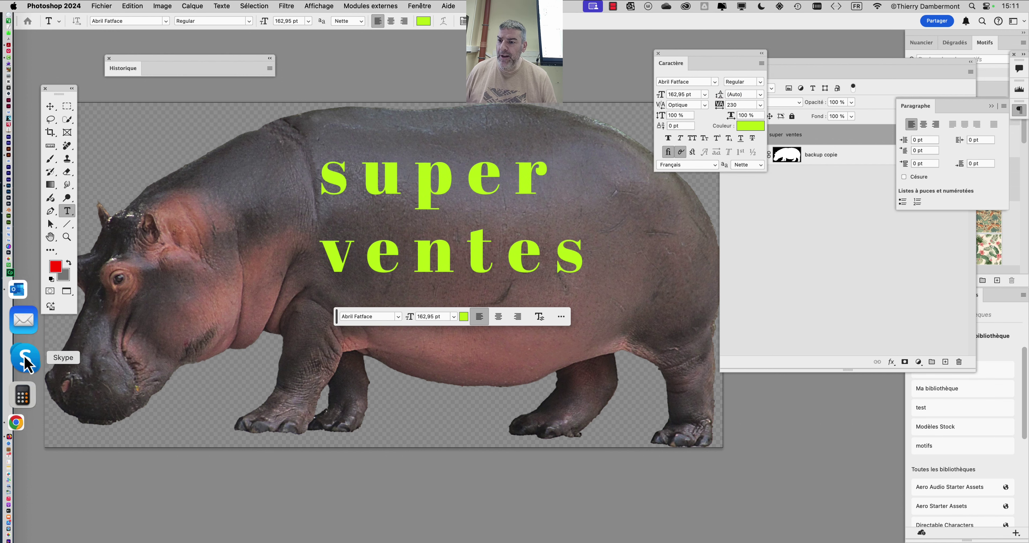
Switch to Firefox and open fonts.adobe.com in a new tab.
{"action": "left_click", "coordinate": [22, 313]}
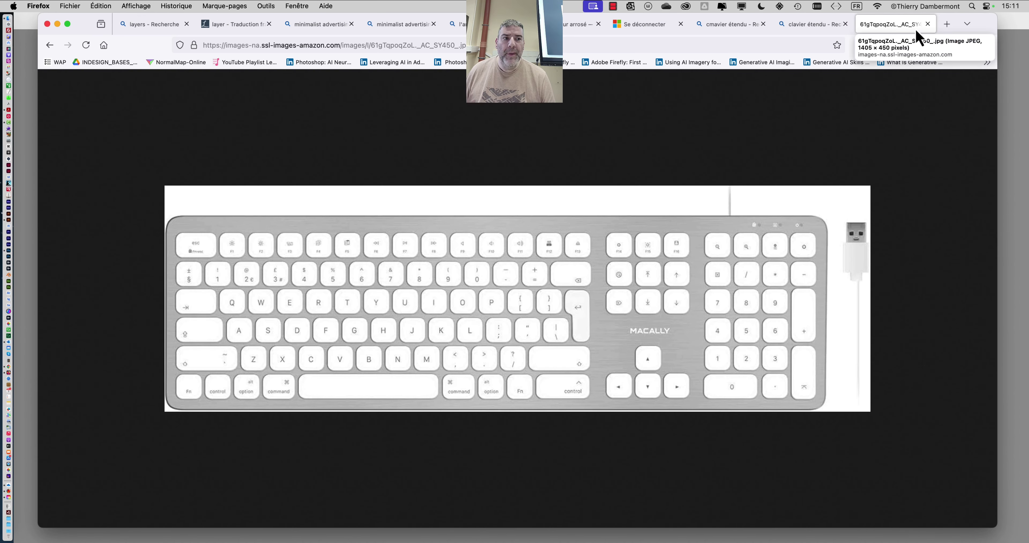
{"action": "left_click", "coordinate": [948, 25]}
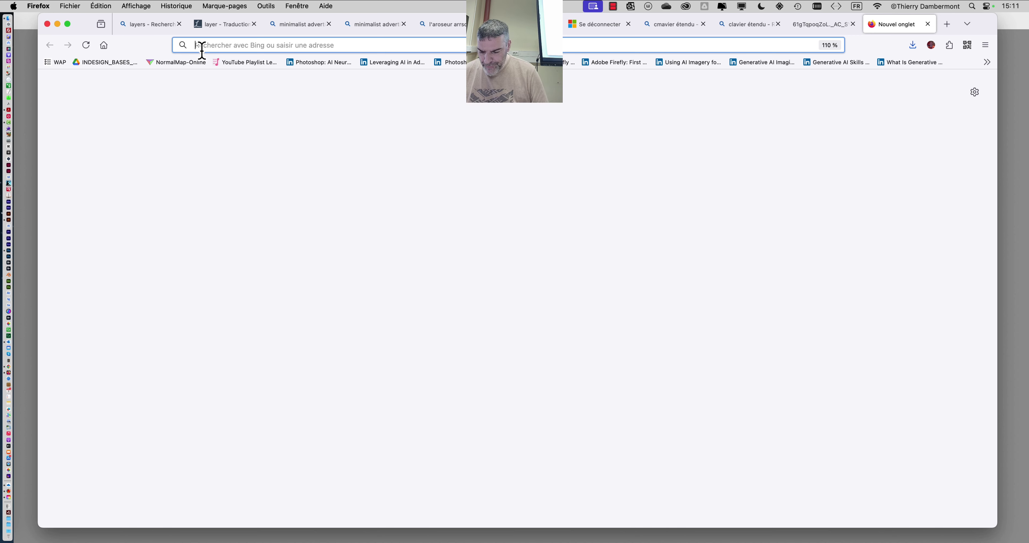
{"action": "type", "text": "fonts.adobe.com"}
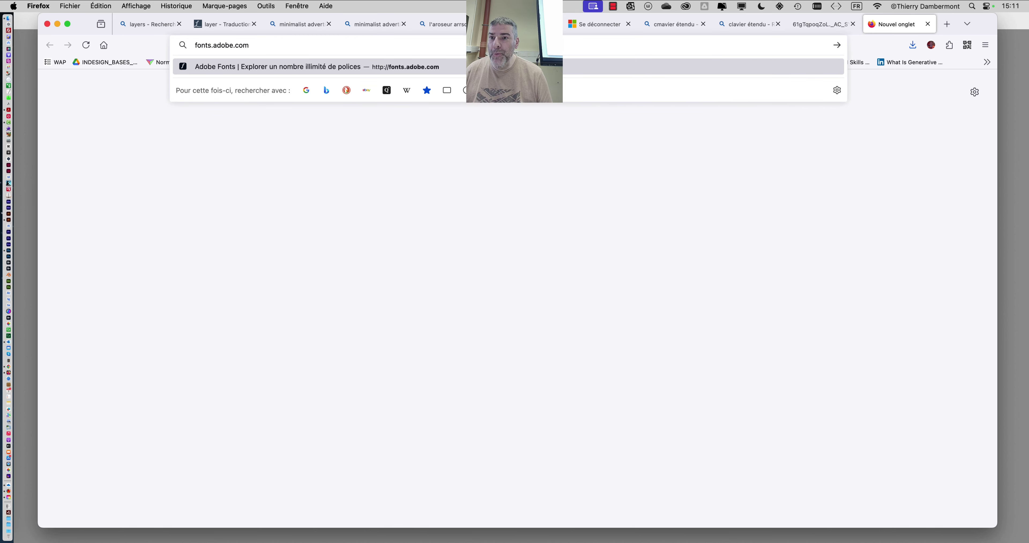
{"action": "key", "text": "Return"}
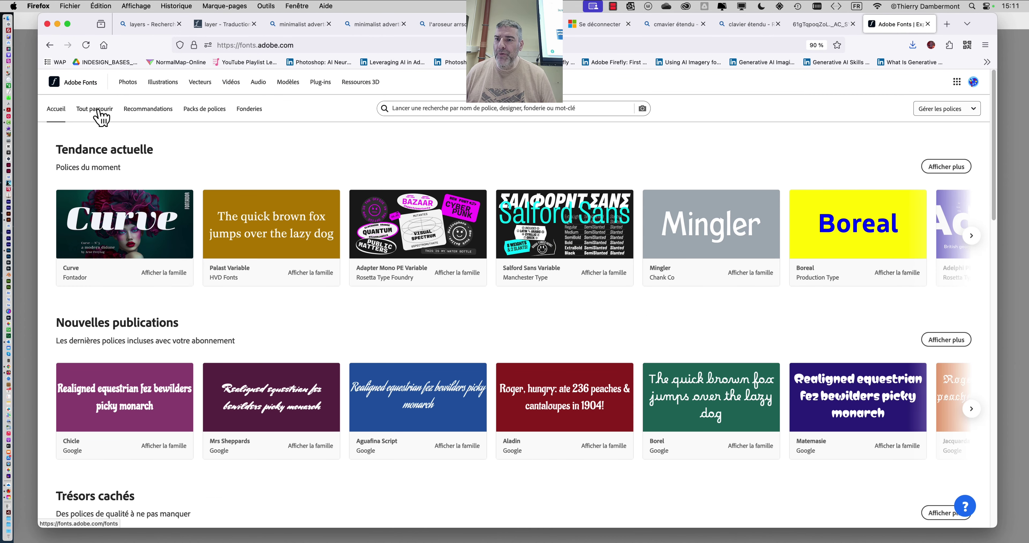
Browse the full Adobe Fonts catalogue, filter it by the Funky keyword, and look through the font families offered.
{"action": "left_click", "coordinate": [157, 111]}
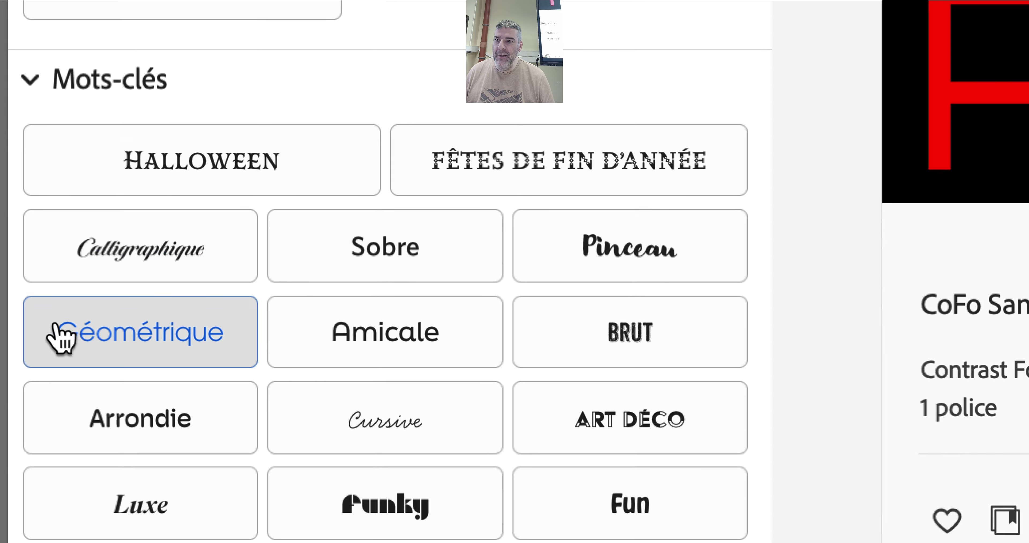
{"action": "left_click", "coordinate": [68, 375]}
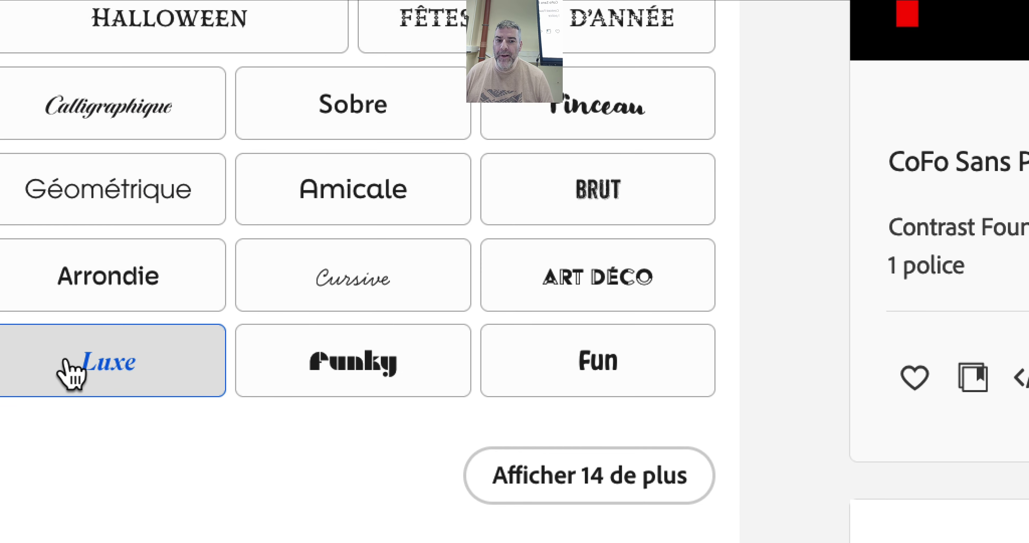
{"action": "left_click", "coordinate": [342, 373]}
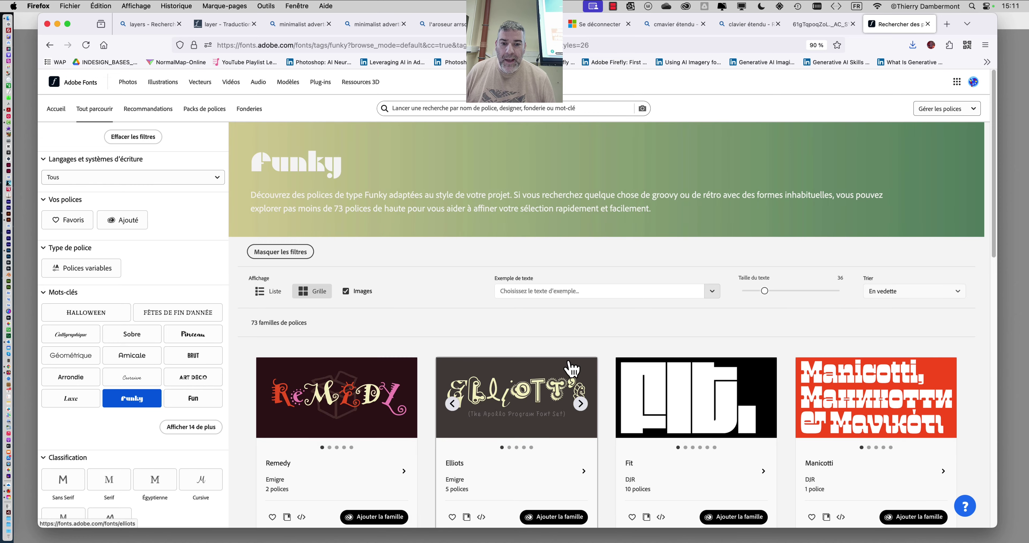
{"action": "scroll", "coordinate": [569, 368], "scroll_direction": "down", "scroll_amount": 3}
{"action": "scroll", "coordinate": [569, 369], "scroll_direction": "down", "scroll_amount": 12}
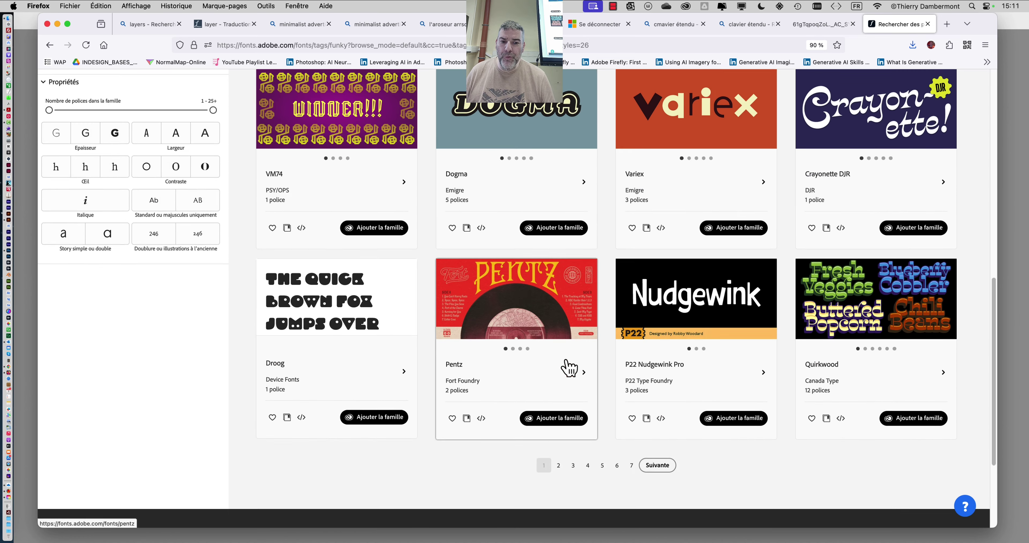
{"action": "scroll", "coordinate": [712, 282], "scroll_direction": "up", "scroll_amount": 3}
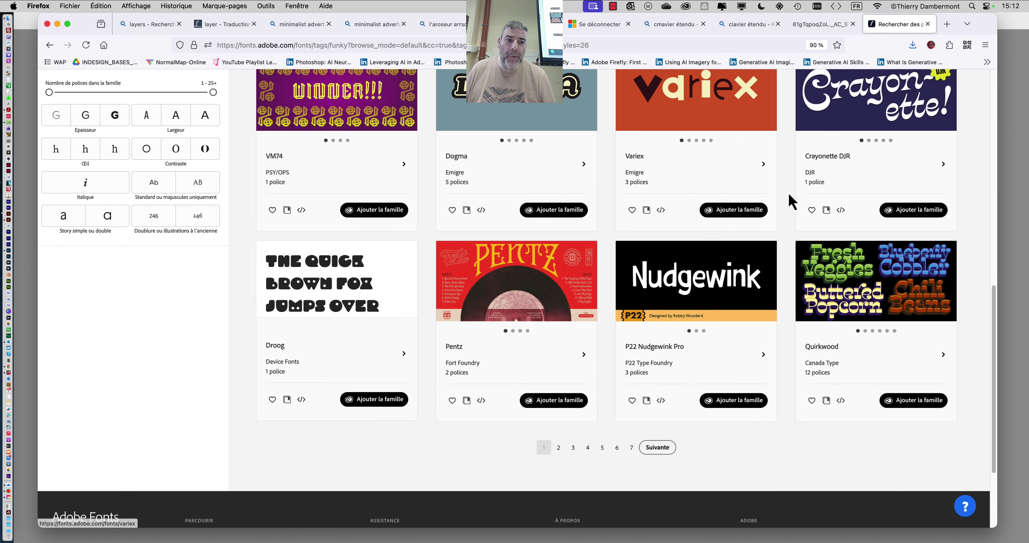
{"action": "scroll", "coordinate": [791, 201], "scroll_direction": "up", "scroll_amount": 1}
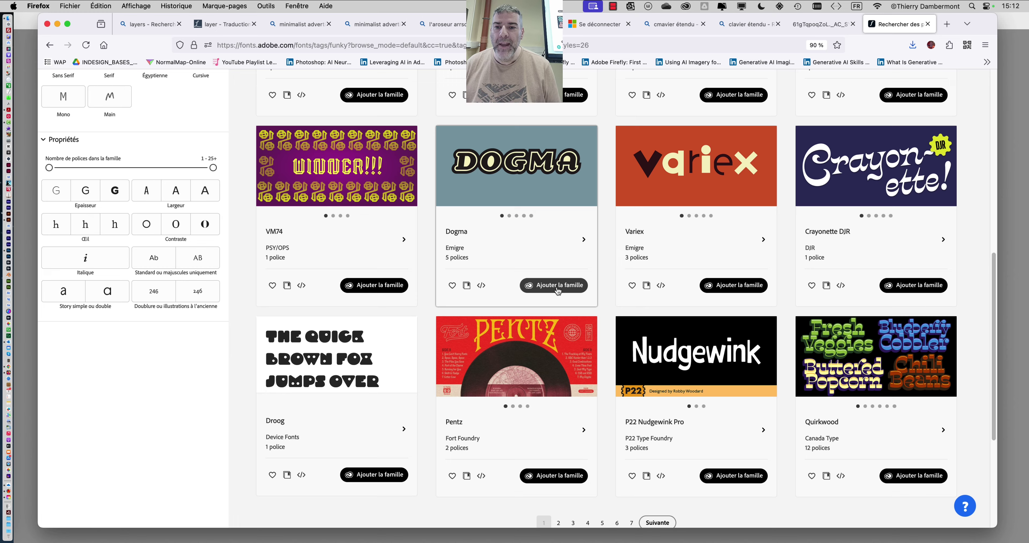
Switch back to Photoshop and move the Character panel over the hippo's front legs and the contextual task bar below the canvas.
{"action": "key", "text": "super+Tab"}
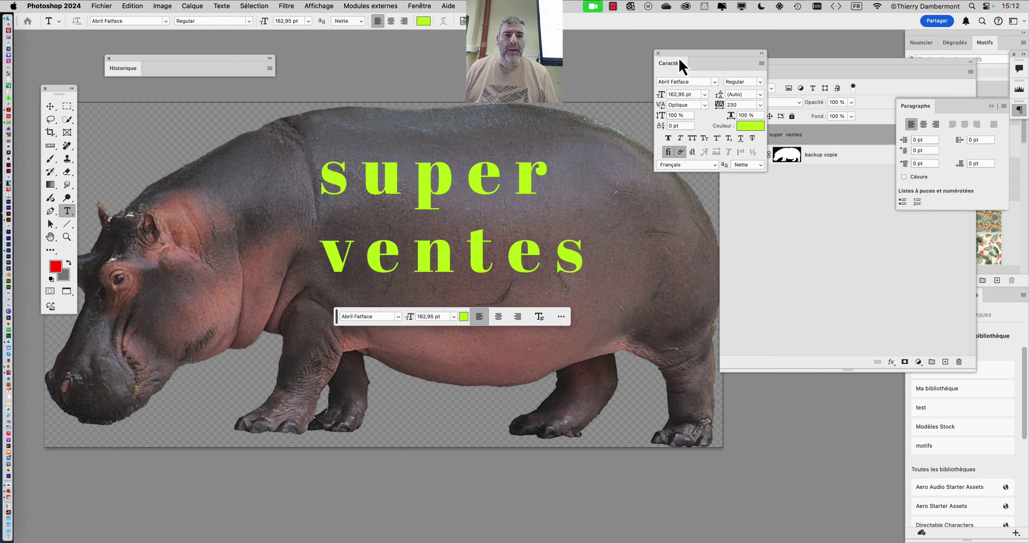
{"action": "left_click_drag", "start_coordinate": [675, 63], "coordinate": [119, 335]}
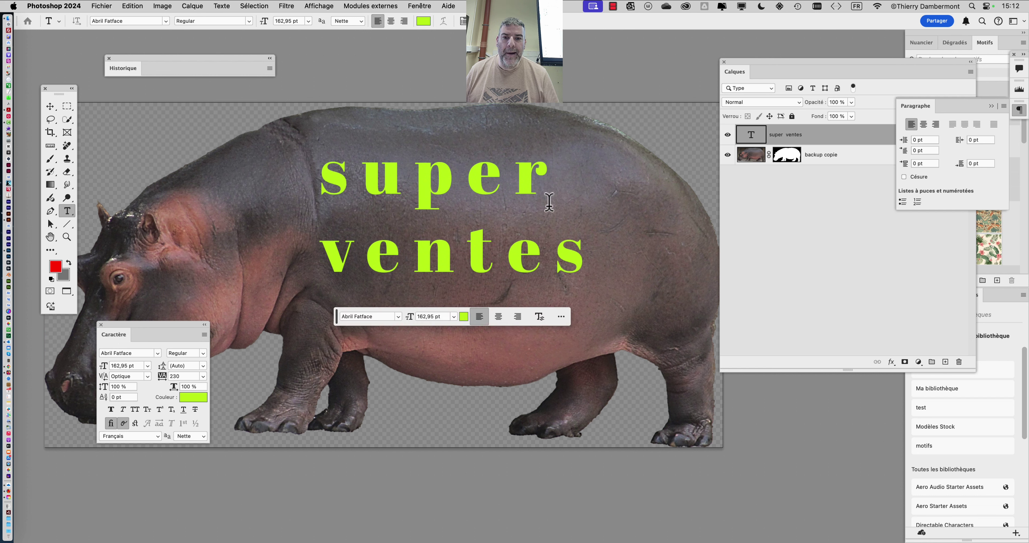
{"action": "left_click_drag", "start_coordinate": [337, 323], "coordinate": [315, 482]}
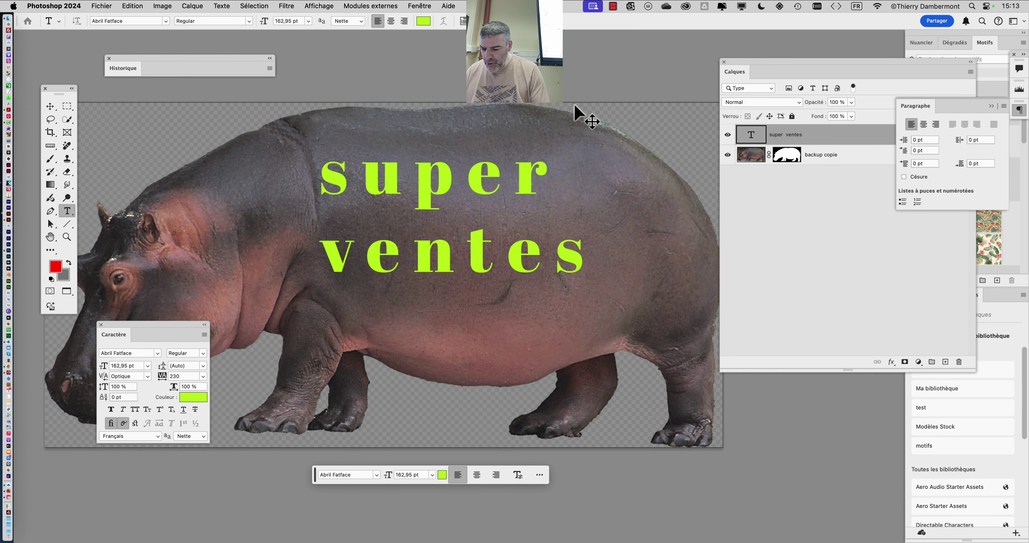
Start a Free Transform on the "super ventes" text in warp mode and apply the Arc style with a 20% bend.
{"action": "key", "text": "super+t"}
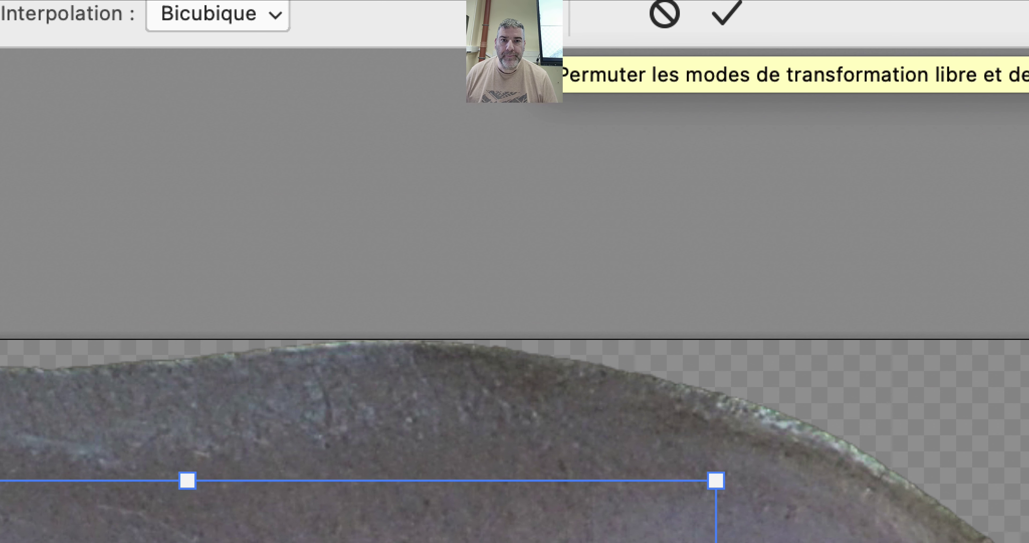
{"action": "left_click", "coordinate": [547, 16]}
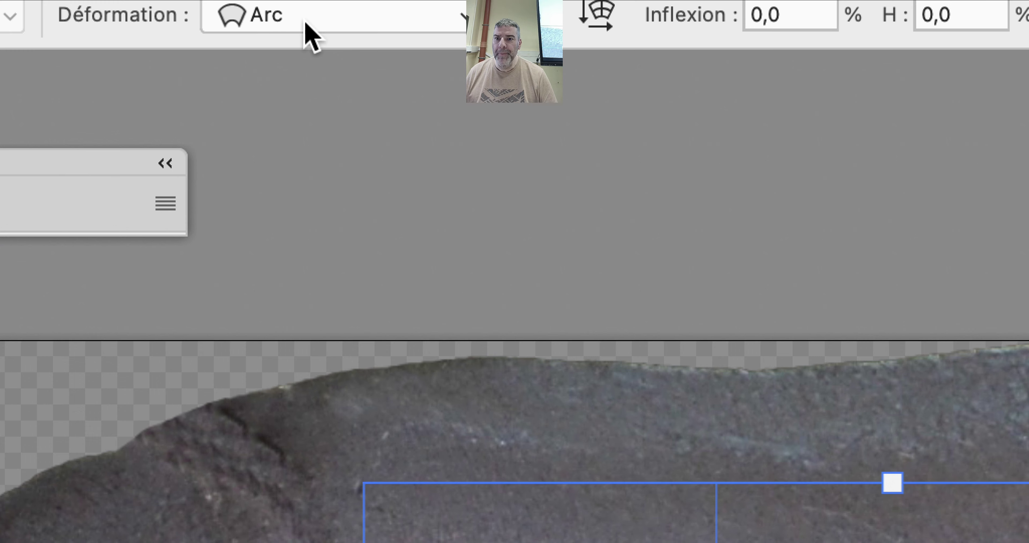
{"action": "left_click", "coordinate": [306, 22]}
{"action": "left_click", "coordinate": [306, 20]}
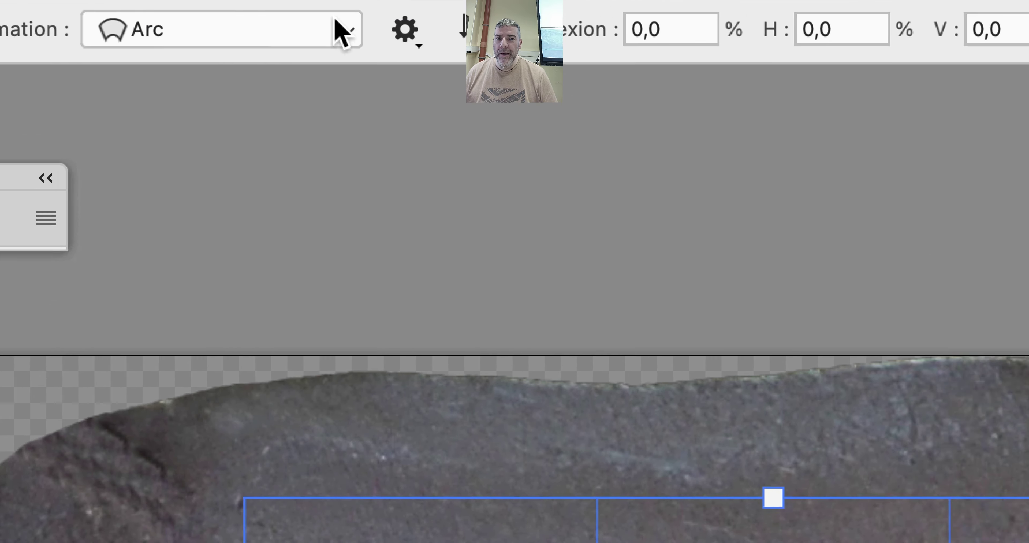
{"action": "left_click", "coordinate": [403, 23]}
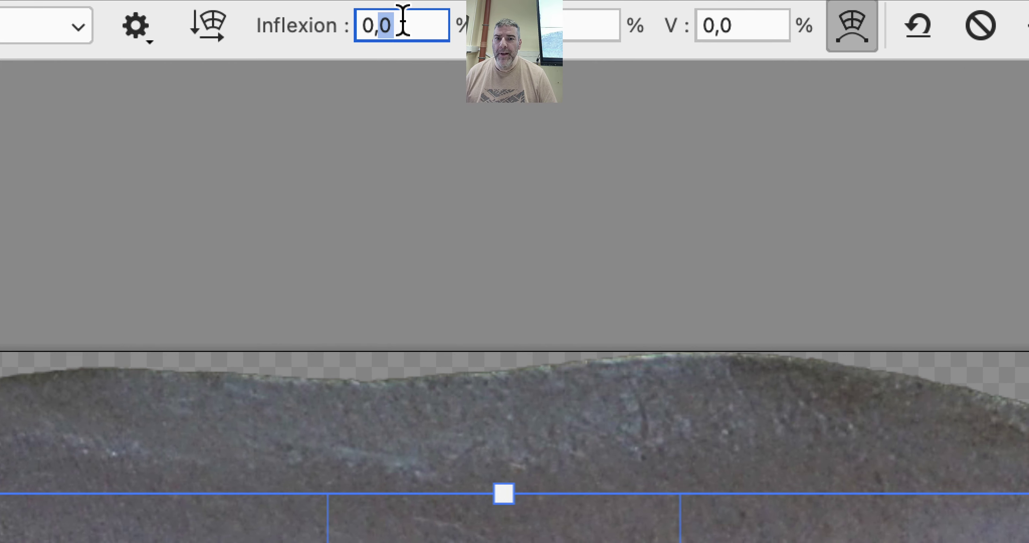
{"action": "left_click", "coordinate": [331, 26]}
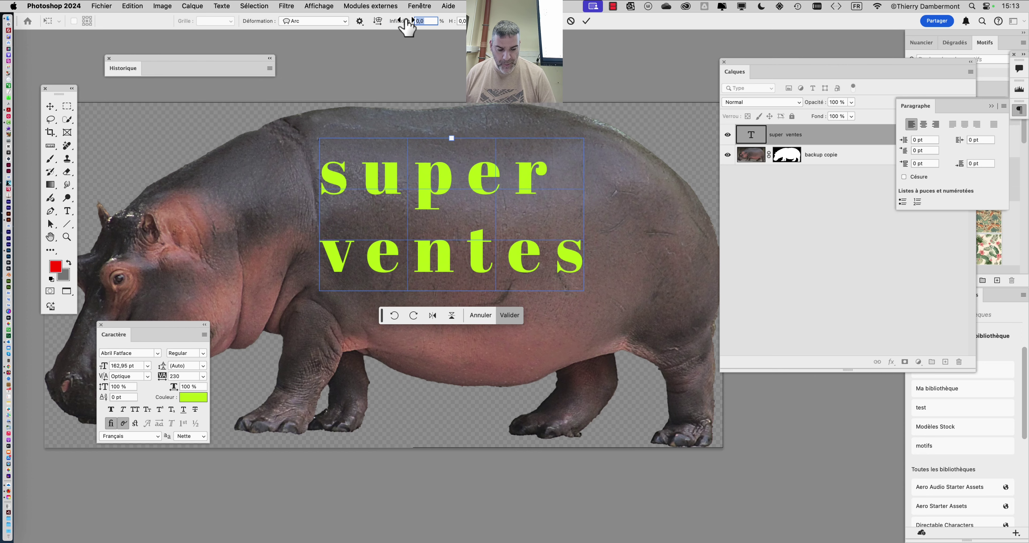
{"action": "type", "text": "20"}
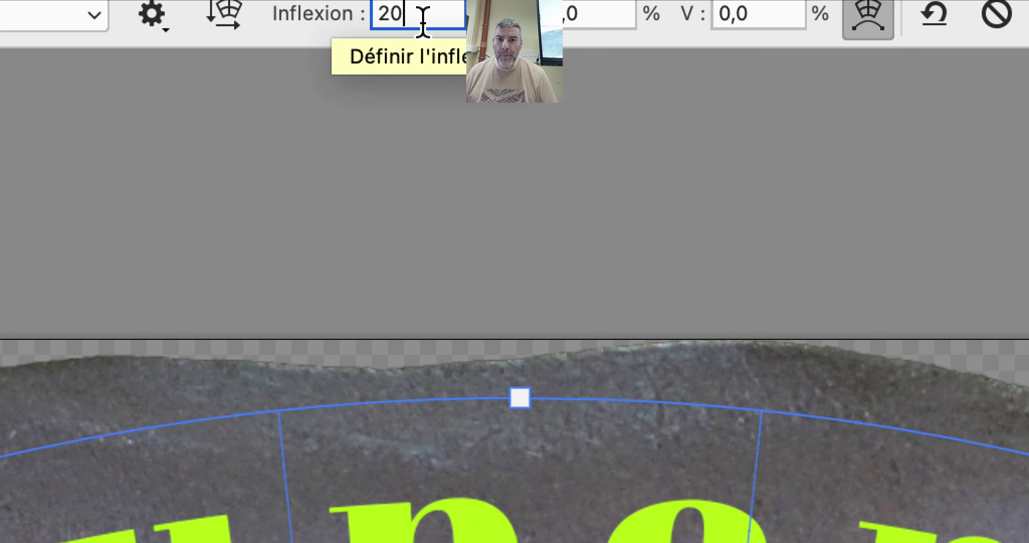
Increase the arc bend to 33.4% and move the warped text toward the hippo's rear flank.
{"action": "left_click_drag", "start_coordinate": [404, 22], "coordinate": [623, 23]}
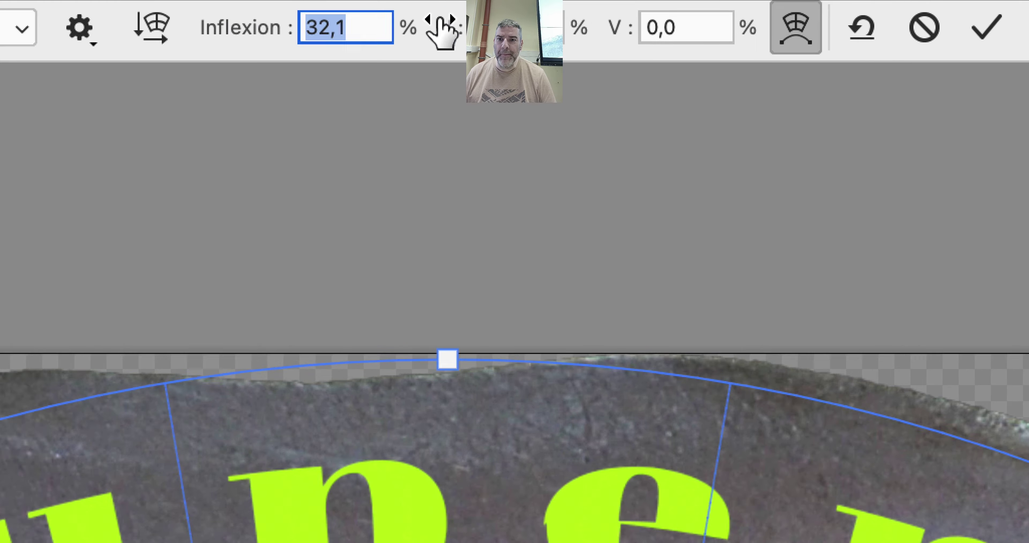
{"action": "mouse_move", "coordinate": [441, 32]}
{"action": "left_mouse_down"}
{"action": "mouse_move", "coordinate": [363, 32]}
{"action": "mouse_move", "coordinate": [453, 30]}
{"action": "left_mouse_up"}
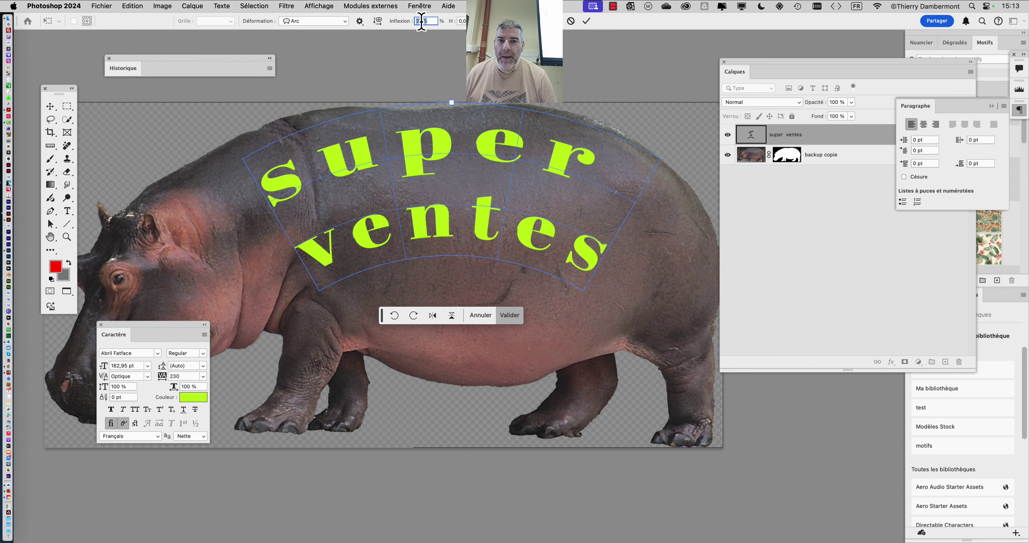
{"action": "left_click_drag", "start_coordinate": [452, 102], "coordinate": [514, 130]}
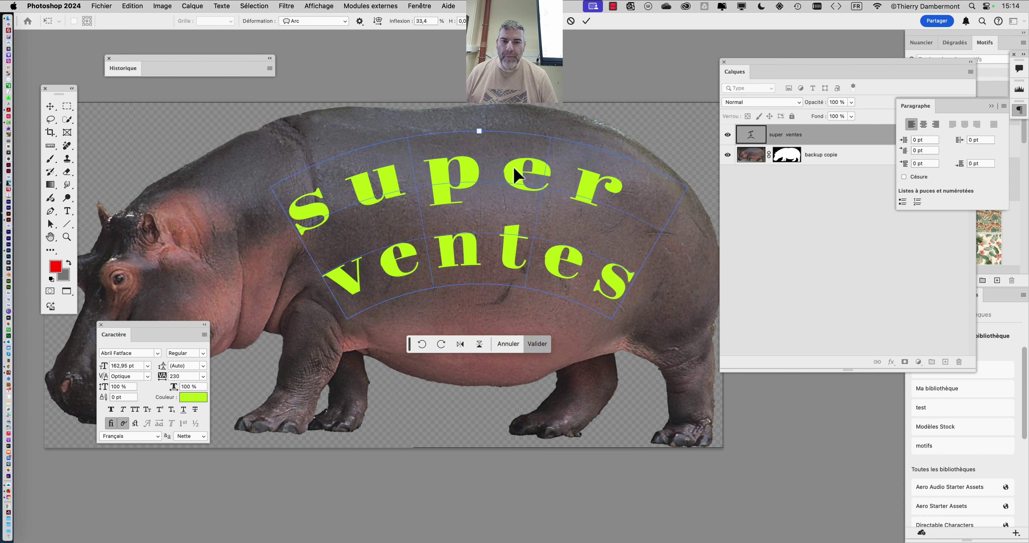
{"action": "left_click_drag", "start_coordinate": [513, 165], "coordinate": [529, 184]}
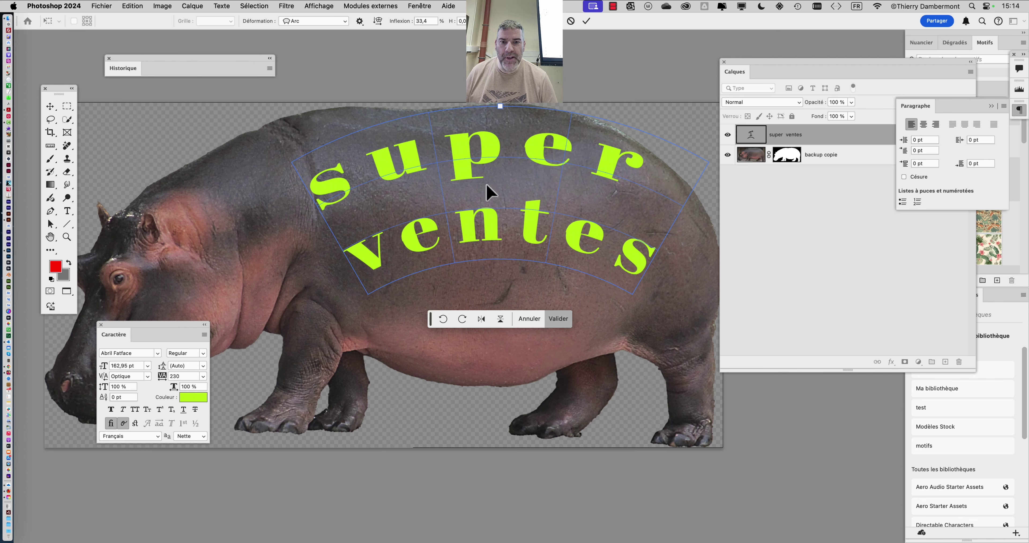
Increase the arc bend to 43.1% and position the warped text slightly lower on the hippo's flank.
{"action": "left_click_drag", "start_coordinate": [486, 183], "coordinate": [477, 224]}
{"action": "left_click_drag", "start_coordinate": [496, 144], "coordinate": [498, 167]}
{"action": "left_click_drag", "start_coordinate": [413, 227], "coordinate": [524, 212]}
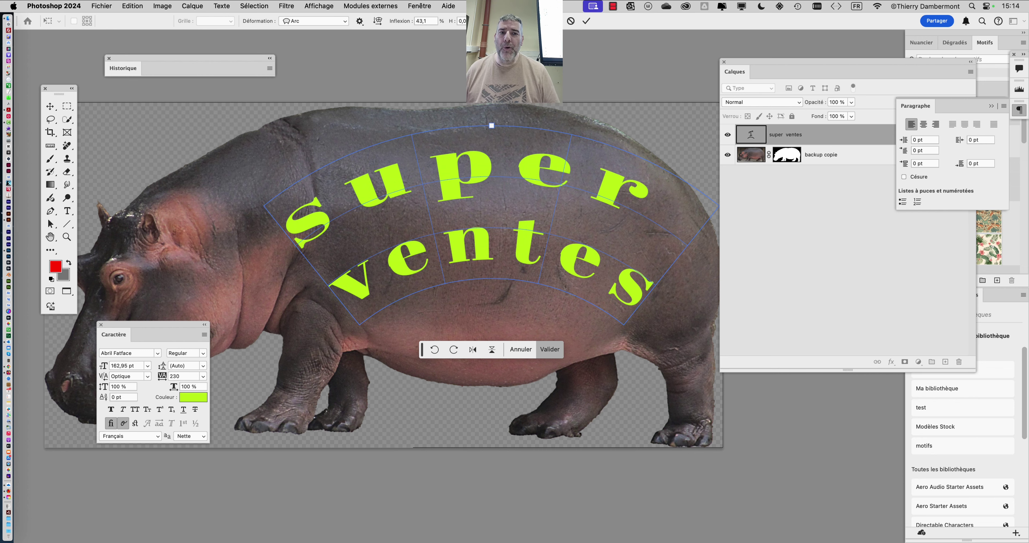
Return to free transform mode, scale the arched text down, and rotate it clockwise to follow the hippo's back.
{"action": "left_click", "coordinate": [555, 21]}
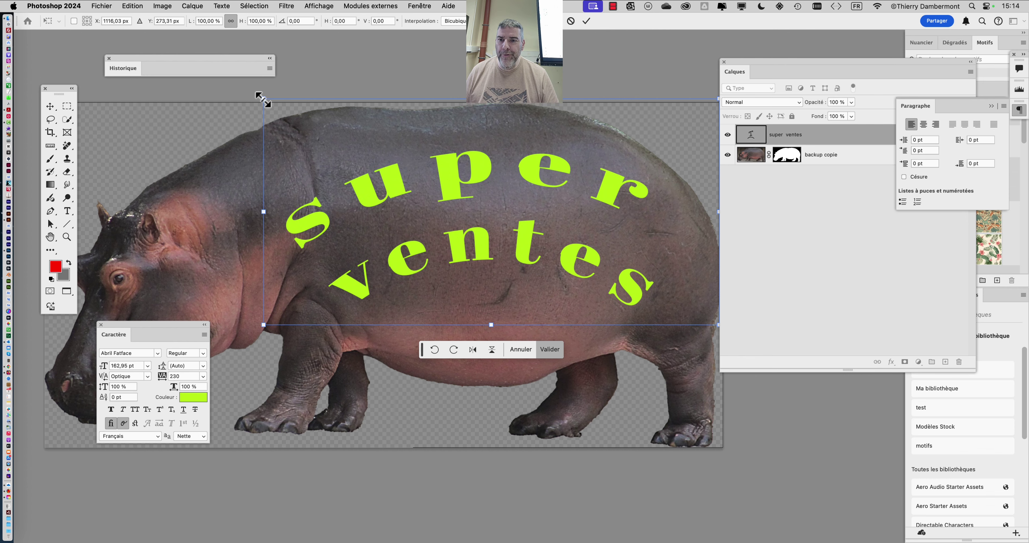
{"action": "left_click_drag", "start_coordinate": [264, 100], "coordinate": [306, 141]}
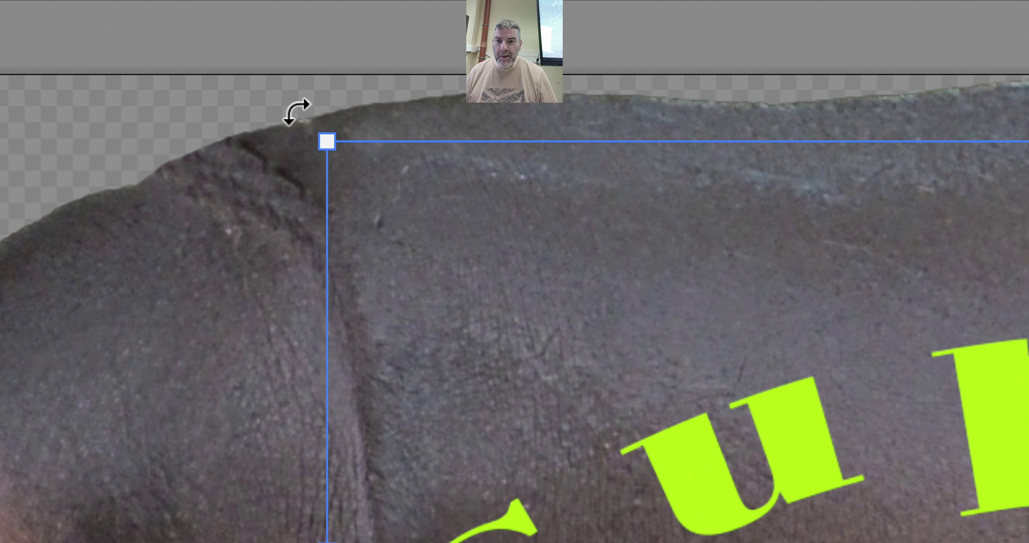
{"action": "left_click_drag", "start_coordinate": [296, 112], "coordinate": [296, 165]}
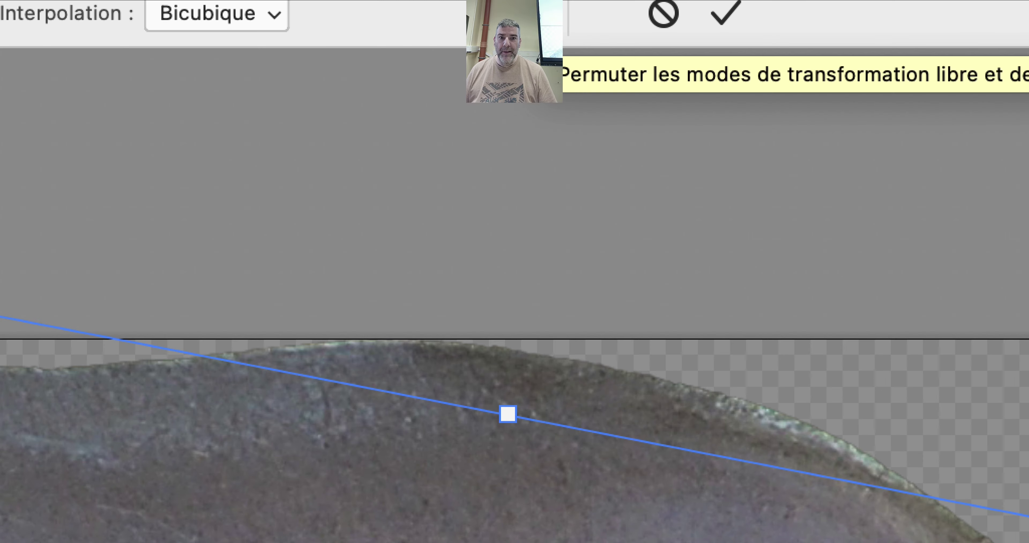
Return to warp mode, set the text's arc bend to 34.8%, and reposition the arched text on the hippo's flank.
{"action": "left_click", "coordinate": [516, 16]}
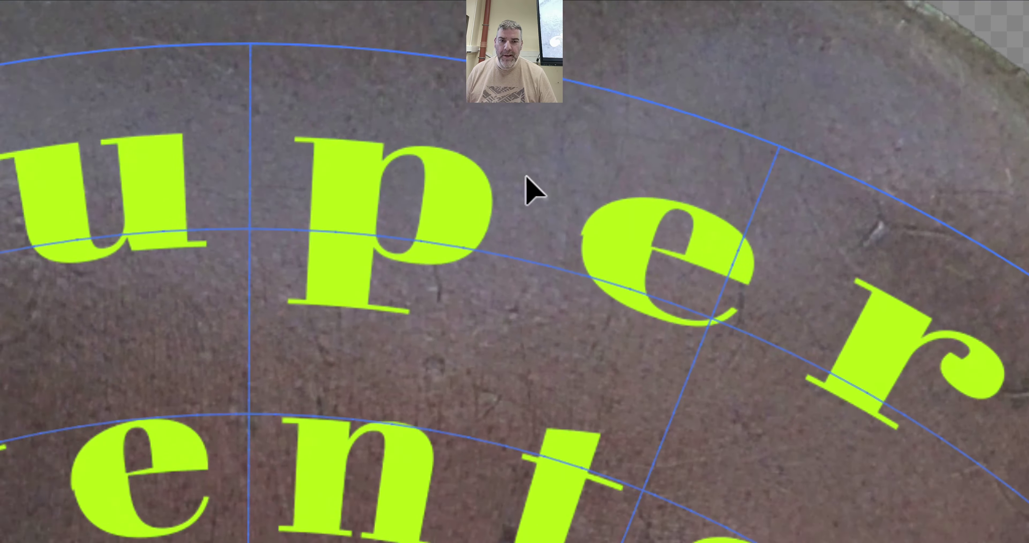
{"action": "mouse_move", "coordinate": [513, 245]}
{"action": "left_mouse_down"}
{"action": "mouse_move", "coordinate": [517, 237]}
{"action": "mouse_move", "coordinate": [508, 253]}
{"action": "left_mouse_up"}
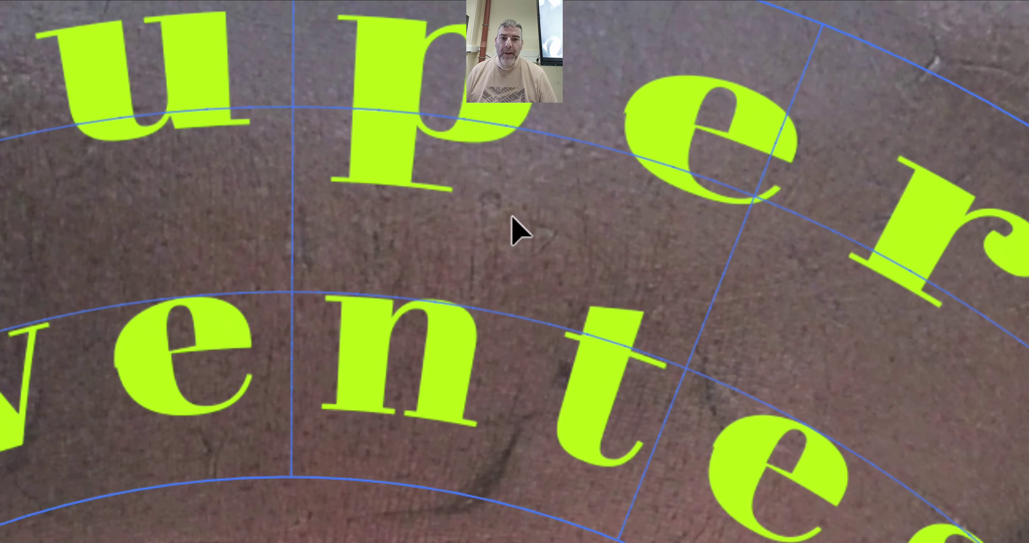
{"action": "mouse_move", "coordinate": [523, 176]}
{"action": "left_mouse_down"}
{"action": "mouse_move", "coordinate": [520, 193]}
{"action": "mouse_move", "coordinate": [529, 163]}
{"action": "left_mouse_up"}
{"action": "mouse_move", "coordinate": [506, 216]}
{"action": "left_mouse_down"}
{"action": "mouse_move", "coordinate": [516, 204]}
{"action": "mouse_move", "coordinate": [505, 207]}
{"action": "mouse_move", "coordinate": [519, 222]}
{"action": "left_mouse_up"}
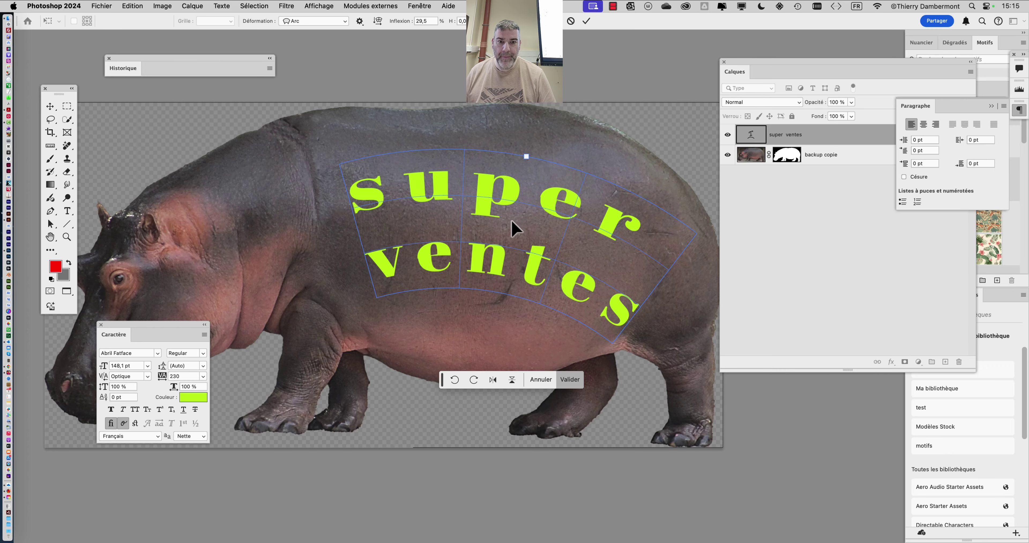
{"action": "mouse_move", "coordinate": [526, 157]}
{"action": "left_mouse_down"}
{"action": "mouse_move", "coordinate": [516, 209]}
{"action": "mouse_move", "coordinate": [527, 152]}
{"action": "left_mouse_up"}
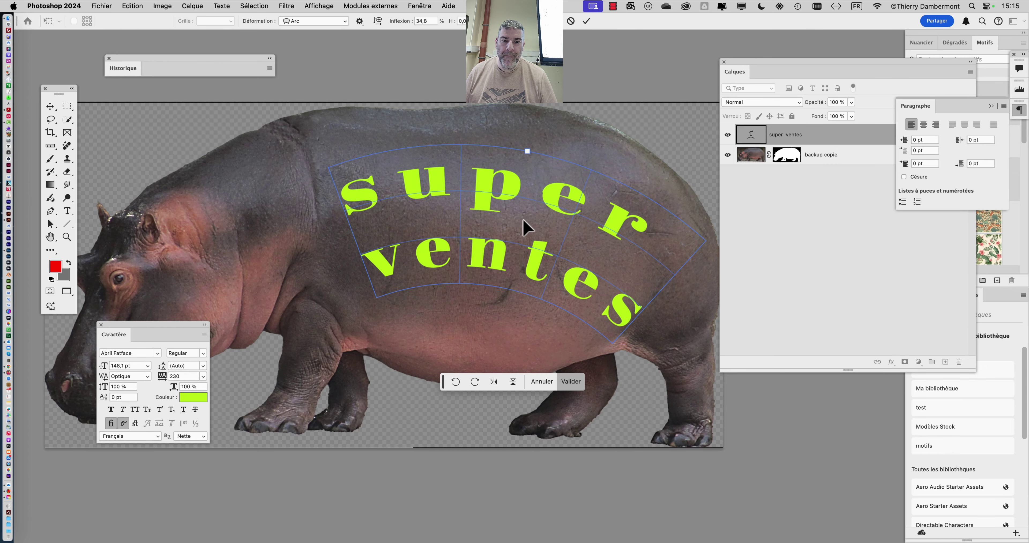
{"action": "mouse_move", "coordinate": [526, 228]}
{"action": "left_mouse_down"}
{"action": "mouse_move", "coordinate": [519, 192]}
{"action": "mouse_move", "coordinate": [510, 220]}
{"action": "left_mouse_up"}
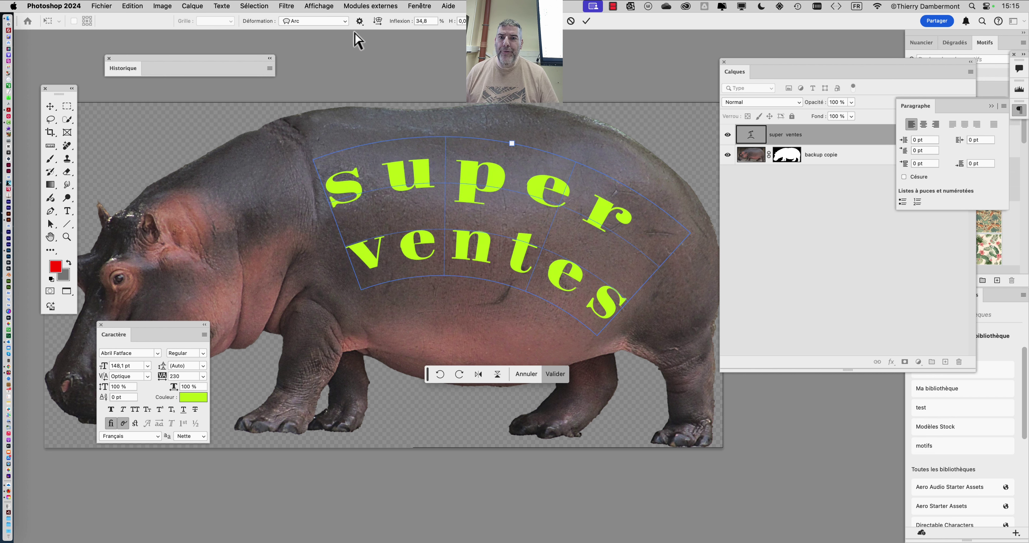
Increase the text's bend to 49.4%, keeping the Arc warp style.
{"action": "mouse_move", "coordinate": [512, 144]}
{"action": "left_mouse_down"}
{"action": "mouse_move", "coordinate": [517, 177]}
{"action": "mouse_move", "coordinate": [519, 128]}
{"action": "left_mouse_up"}
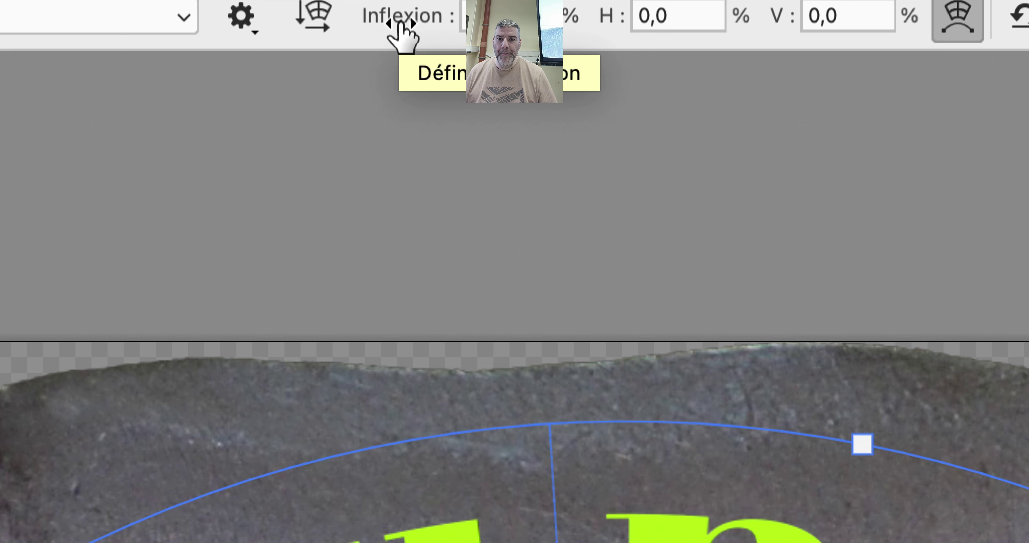
{"action": "left_click_drag", "start_coordinate": [401, 24], "coordinate": [342, 22]}
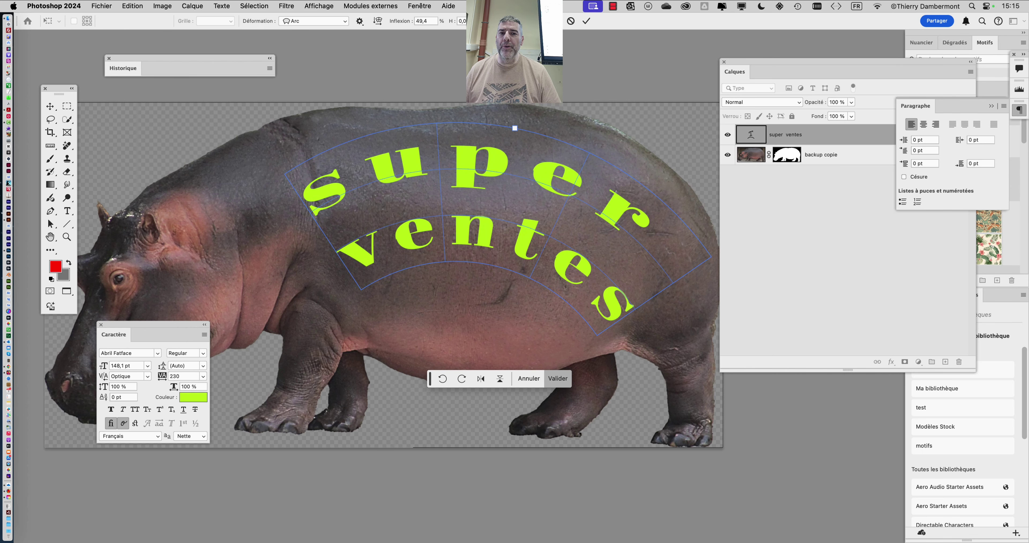
{"action": "left_click", "coordinate": [317, 22]}
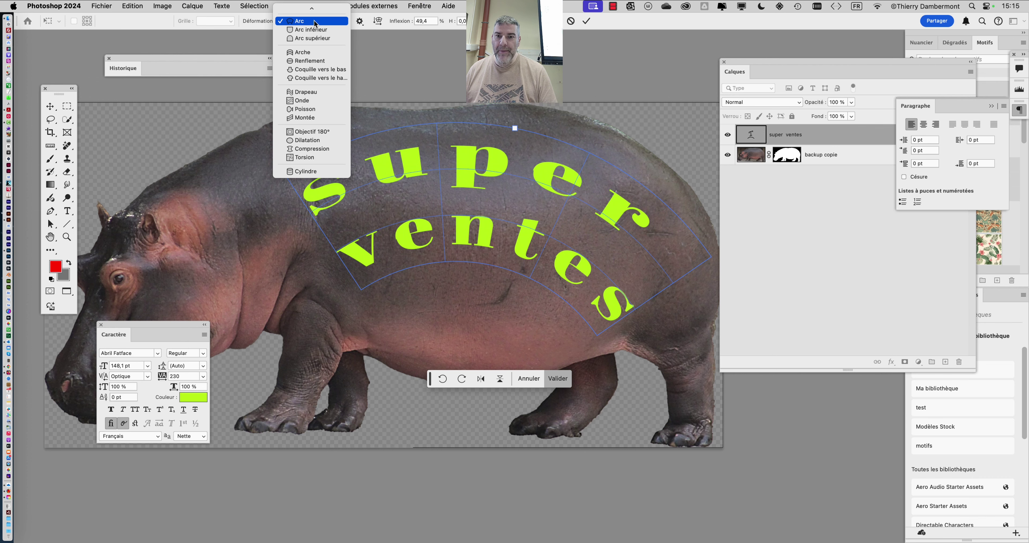
{"action": "left_click", "coordinate": [315, 24]}
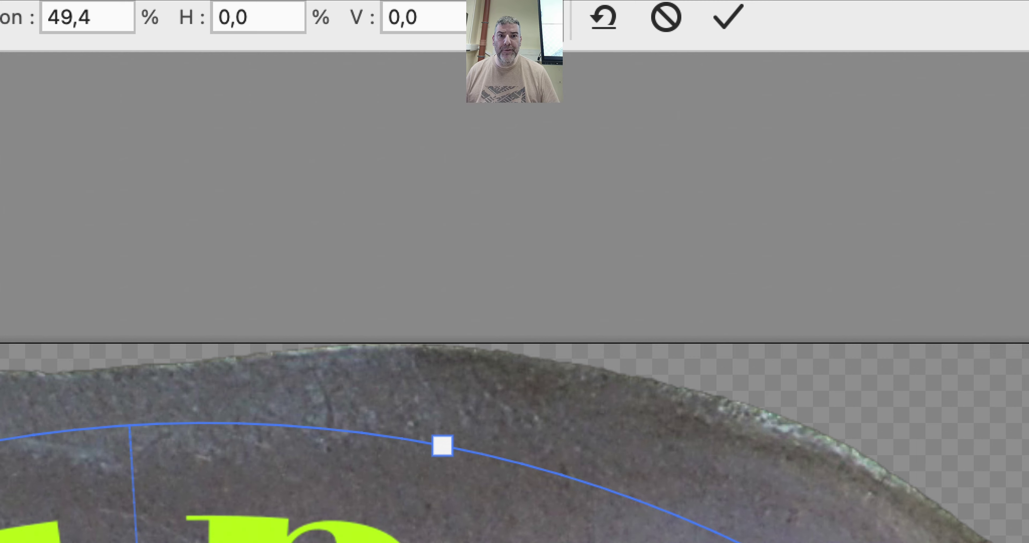
In free transform mode, scale the arched text to 81.80%, rotate it to 12.07°, centre it higher on the flank, and commit the transform.
{"action": "left_click", "coordinate": [553, 18]}
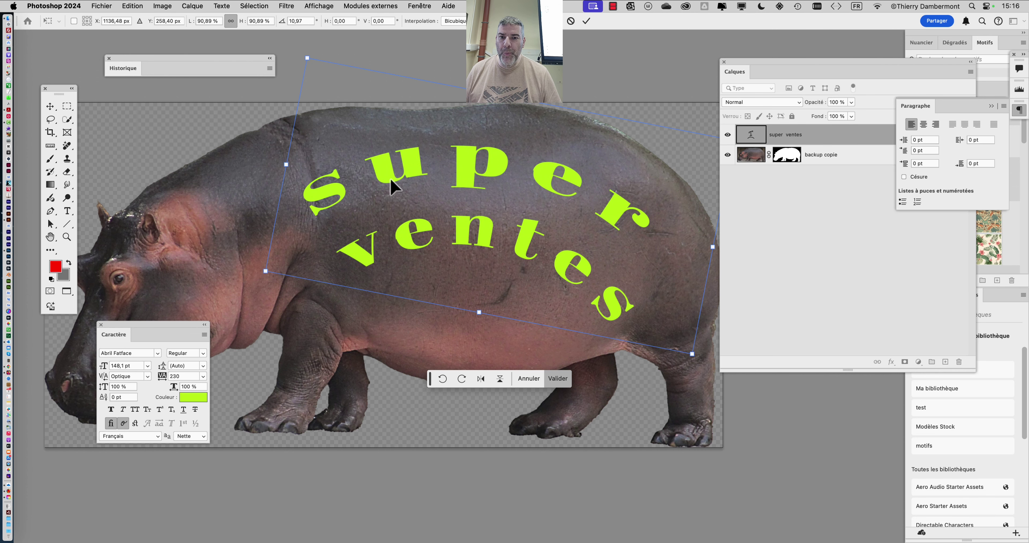
{"action": "left_click_drag", "start_coordinate": [391, 181], "coordinate": [376, 208]}
{"action": "left_click_drag", "start_coordinate": [291, 80], "coordinate": [352, 134]}
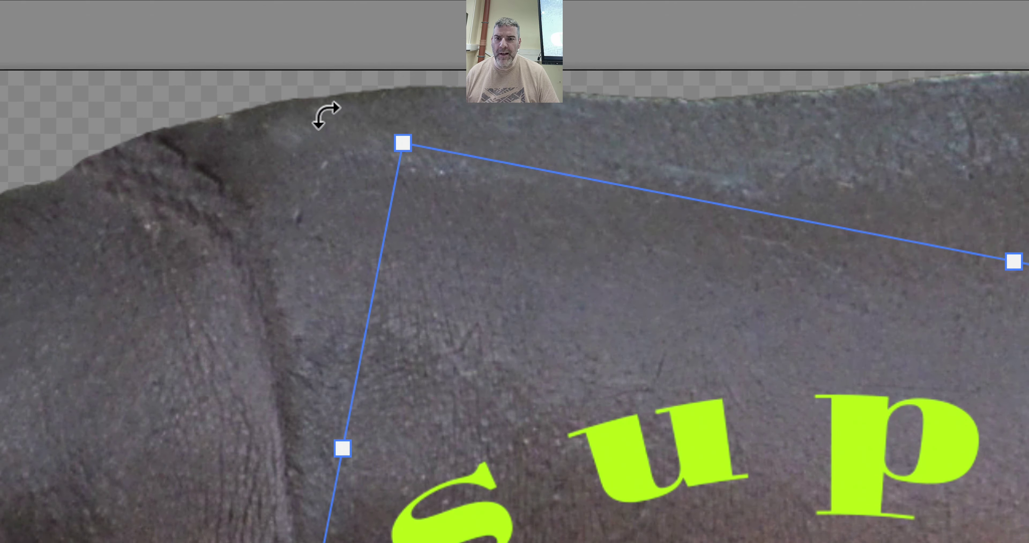
{"action": "left_click_drag", "start_coordinate": [326, 116], "coordinate": [348, 99]}
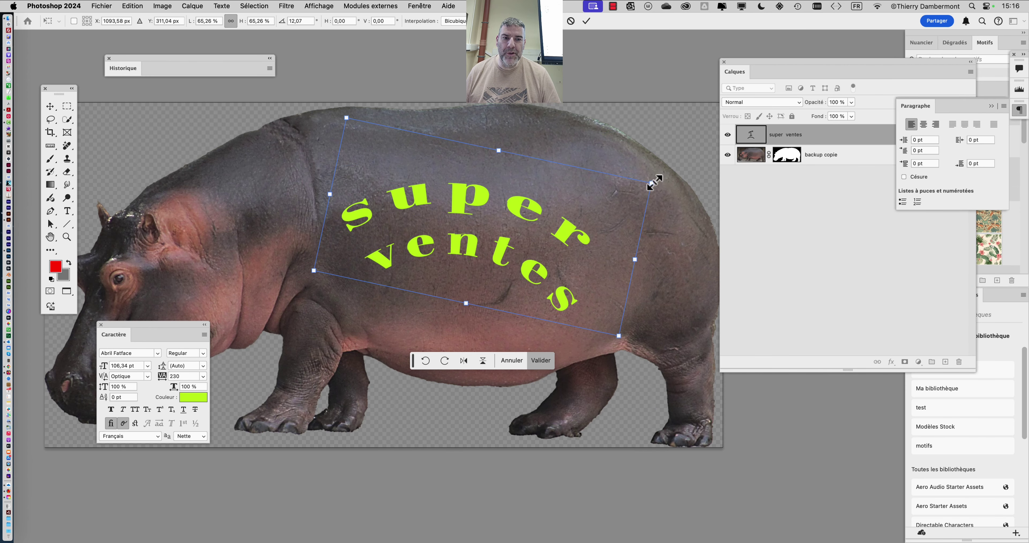
{"action": "left_click_drag", "start_coordinate": [652, 183], "coordinate": [737, 160]}
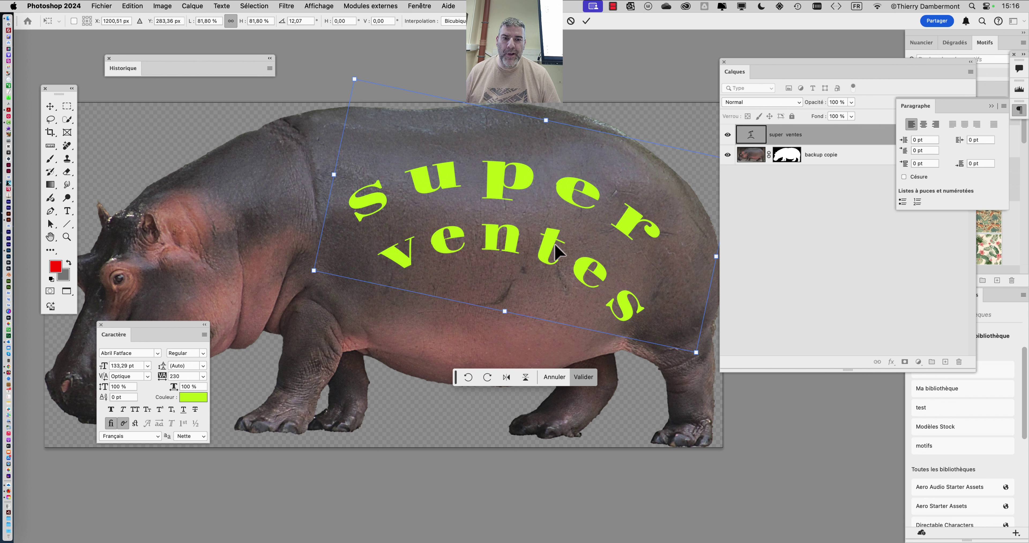
{"action": "left_click_drag", "start_coordinate": [555, 244], "coordinate": [542, 218]}
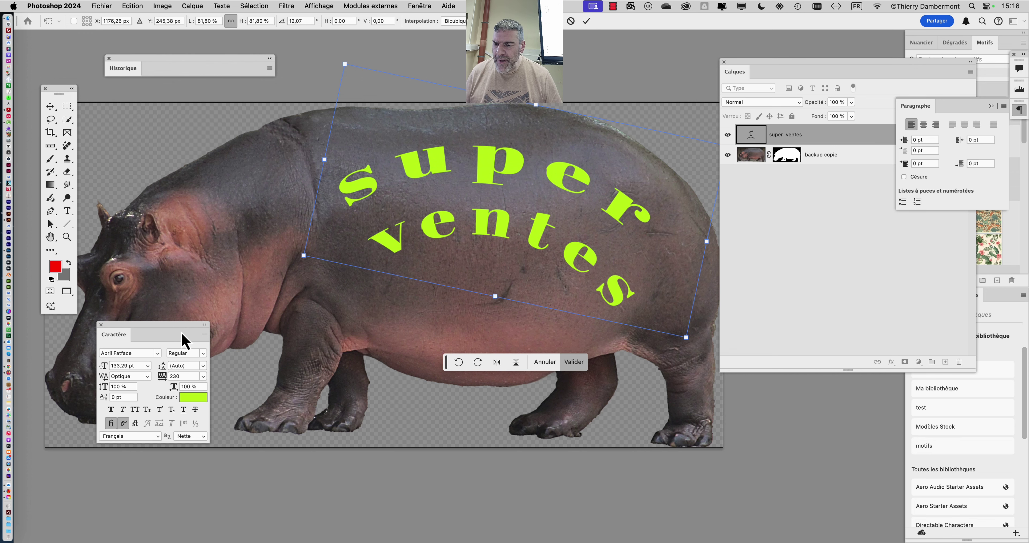
{"action": "left_click_drag", "start_coordinate": [182, 334], "coordinate": [254, 153]}
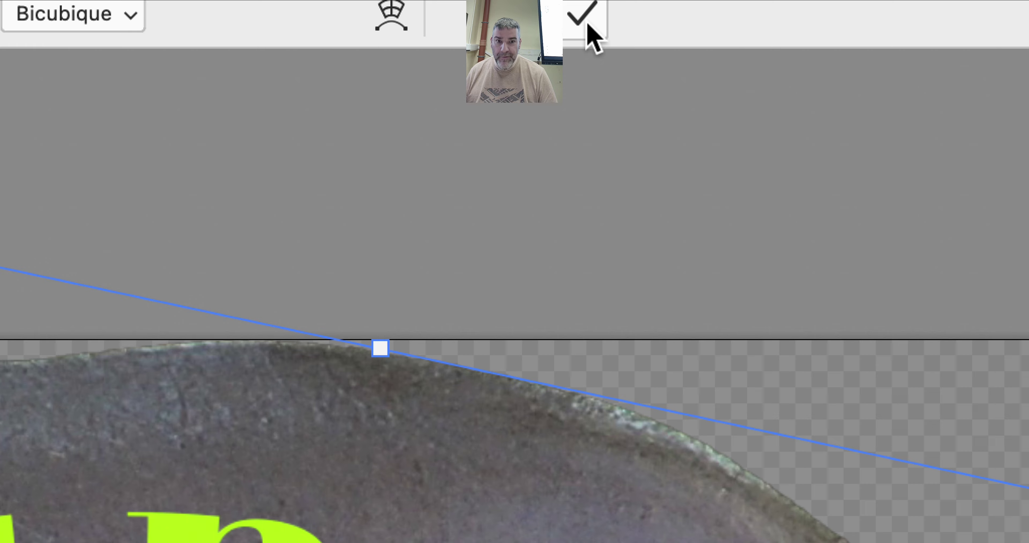
{"action": "left_click", "coordinate": [588, 23]}
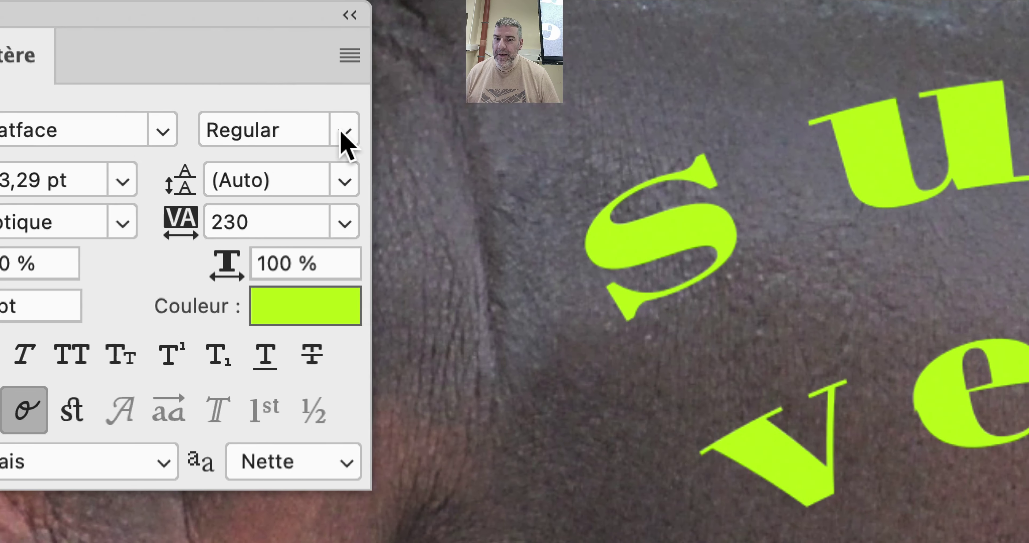
Check the styles offered for Abril Fatface and move the Character panel and contextual task bar clear of the text.
{"action": "left_click", "coordinate": [297, 93]}
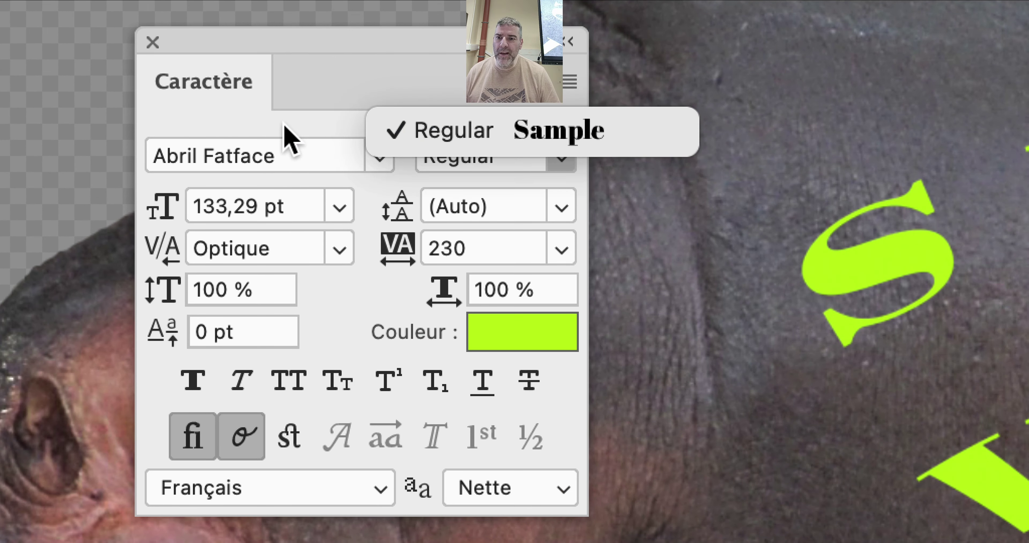
{"action": "left_click", "coordinate": [228, 134]}
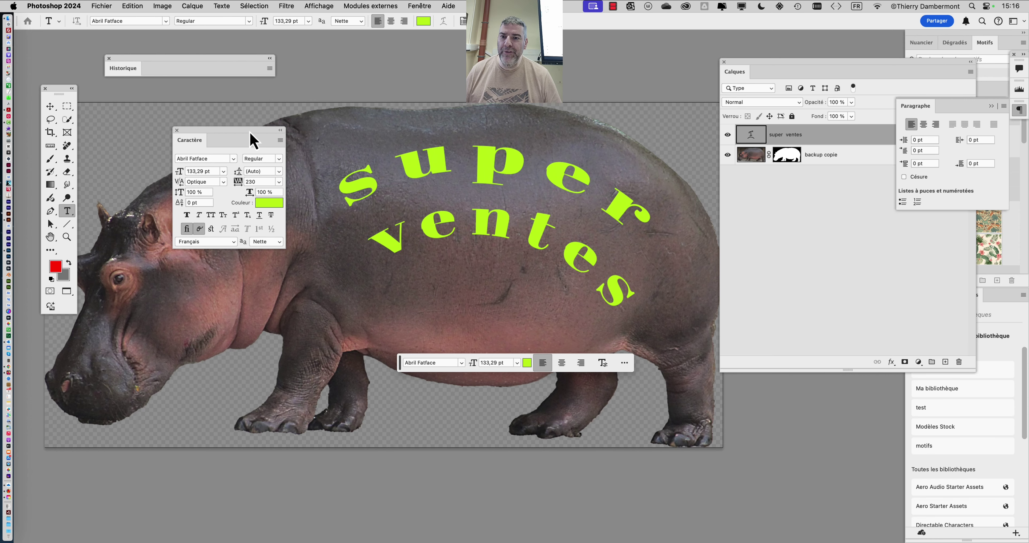
{"action": "left_click_drag", "start_coordinate": [254, 140], "coordinate": [192, 341]}
{"action": "scroll", "coordinate": [333, 264], "scroll_direction": "right", "scroll_amount": 4}
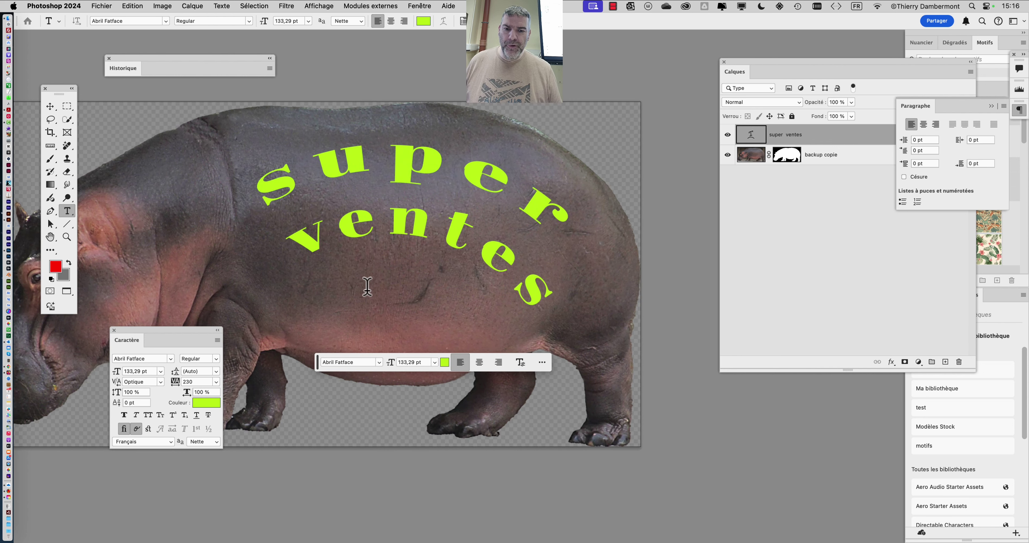
{"action": "left_click_drag", "start_coordinate": [317, 364], "coordinate": [305, 487]}
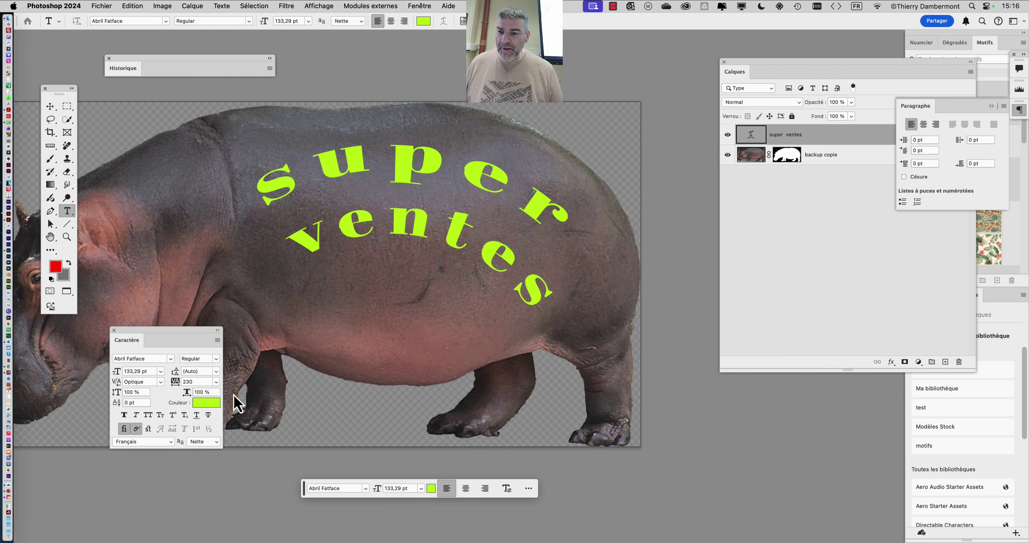
{"action": "left_click_drag", "start_coordinate": [184, 335], "coordinate": [172, 338]}
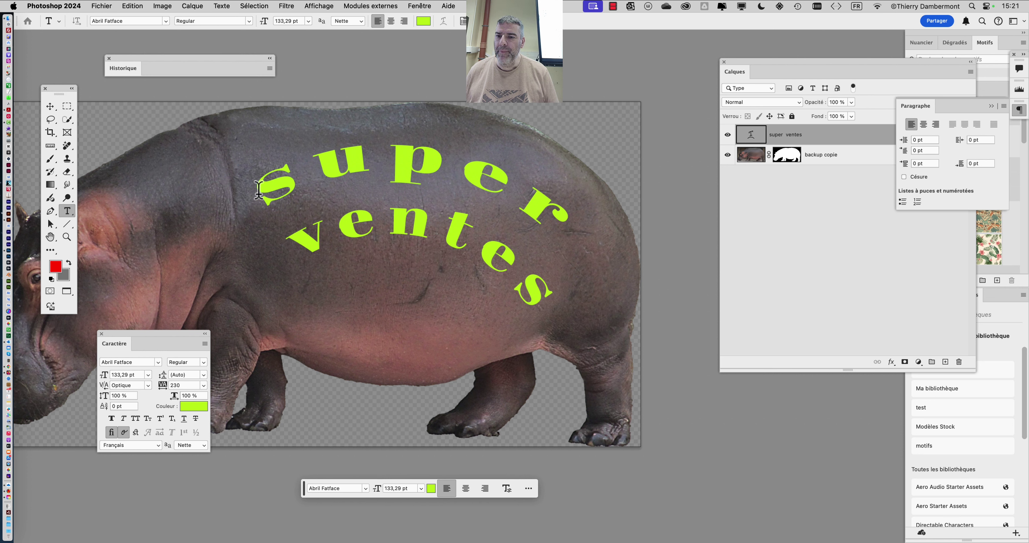
Set the bend of the "super ventes" text to +53% in the Warp Text settings, keeping the horizontal Arc style.
{"action": "left_click", "coordinate": [444, 22]}
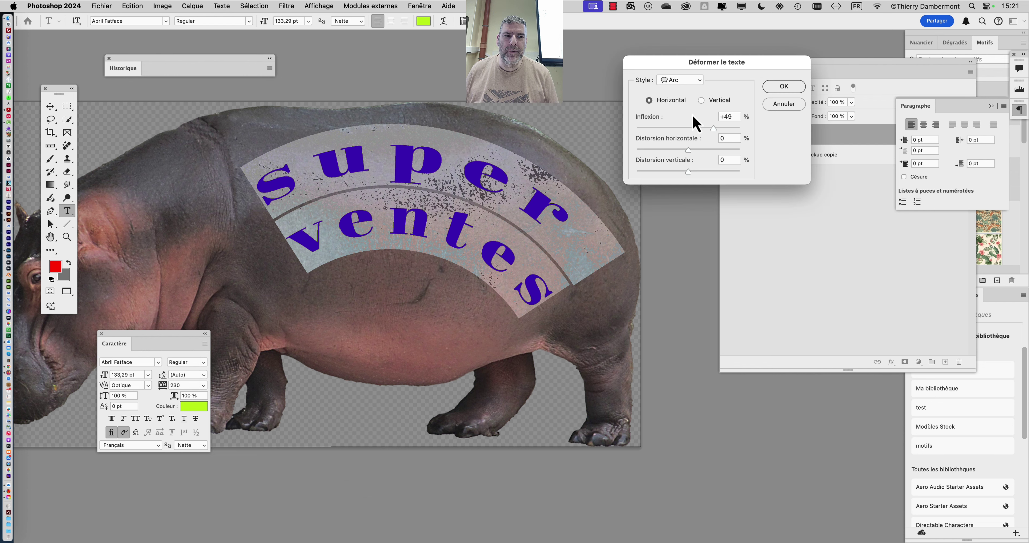
{"action": "mouse_move", "coordinate": [714, 132]}
{"action": "left_mouse_down"}
{"action": "mouse_move", "coordinate": [703, 132]}
{"action": "mouse_move", "coordinate": [716, 131]}
{"action": "left_mouse_up"}
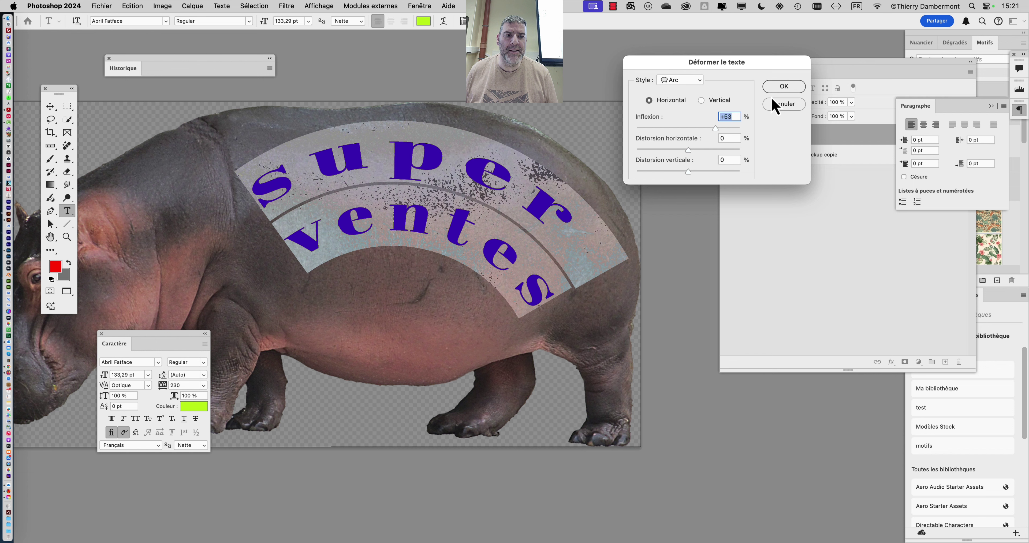
{"action": "left_click", "coordinate": [782, 87]}
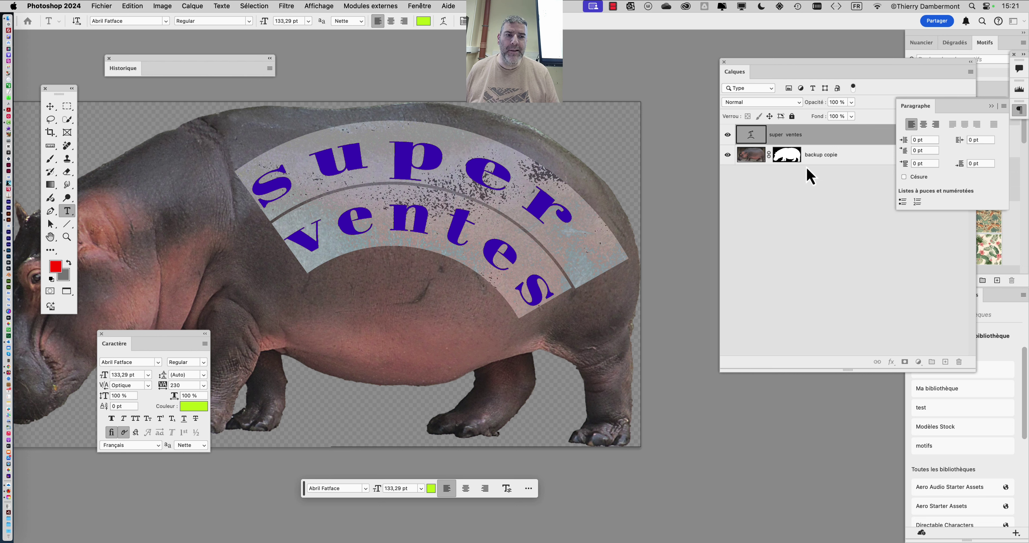
{"action": "left_click", "coordinate": [807, 215]}
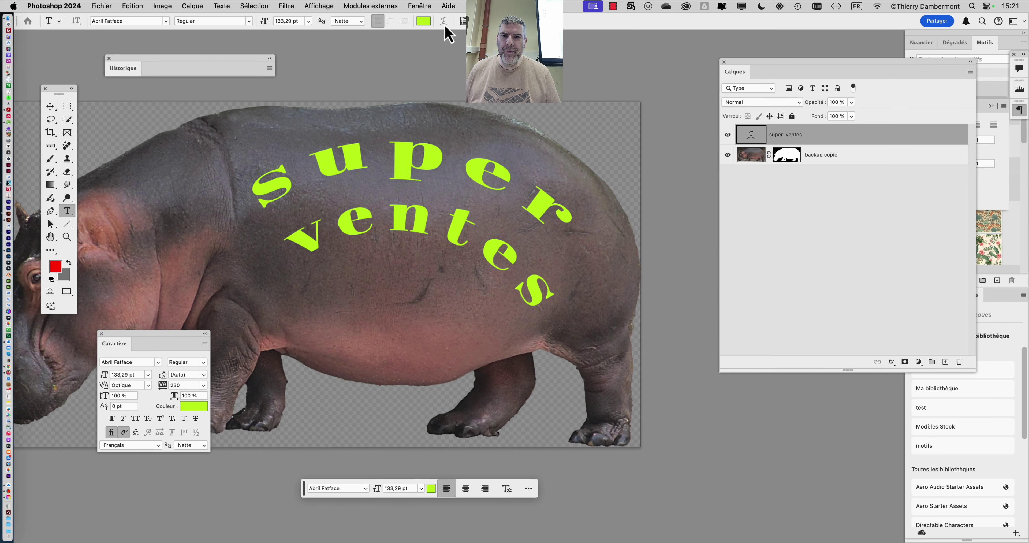
Select the whole "super ventes" text, reduce its horizontal arc bend to +34% in the Warp Text settings, and commit the text edit.
{"action": "left_click_drag", "start_coordinate": [254, 189], "coordinate": [576, 323]}
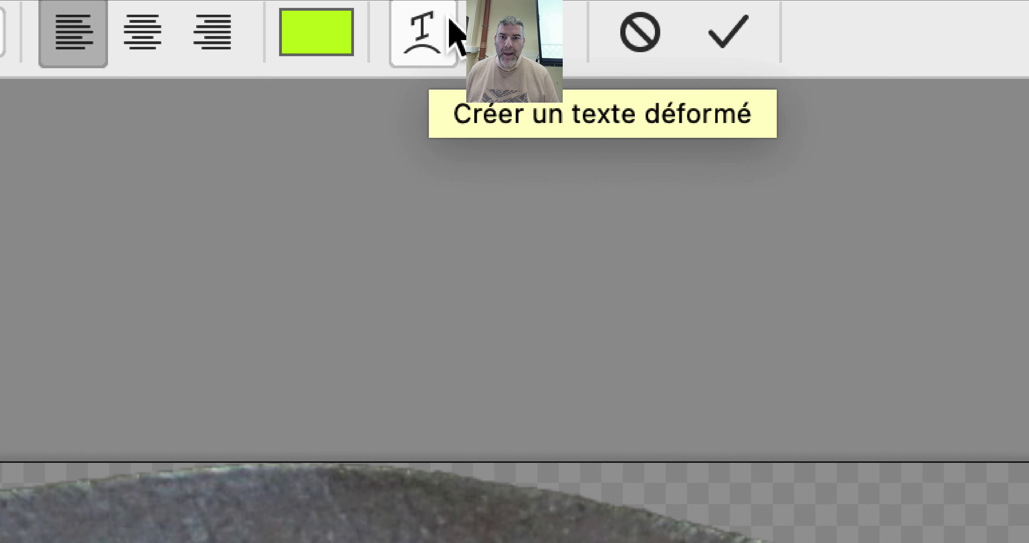
{"action": "left_click", "coordinate": [450, 20]}
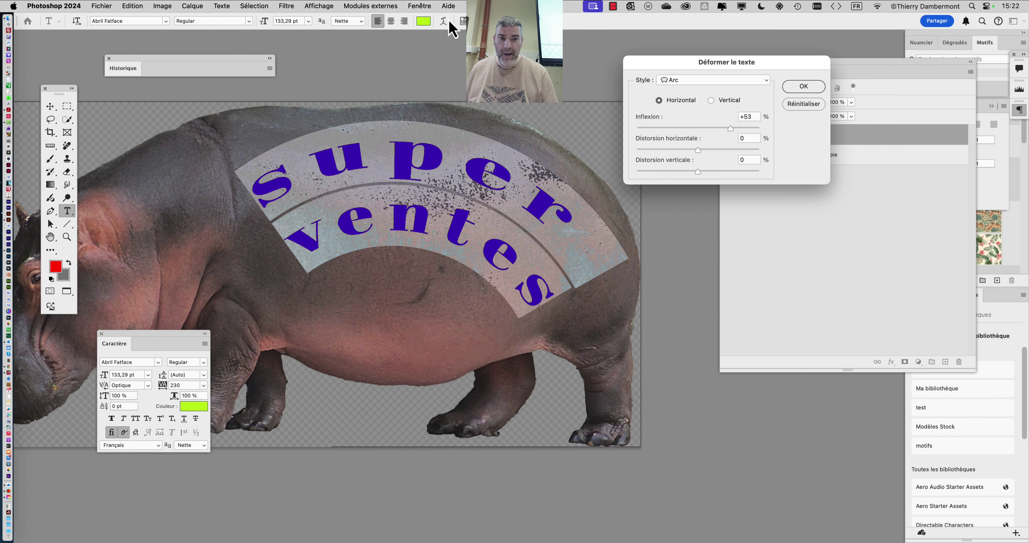
{"action": "mouse_move", "coordinate": [736, 130]}
{"action": "left_mouse_down"}
{"action": "mouse_move", "coordinate": [676, 132]}
{"action": "mouse_move", "coordinate": [721, 133]}
{"action": "left_mouse_up"}
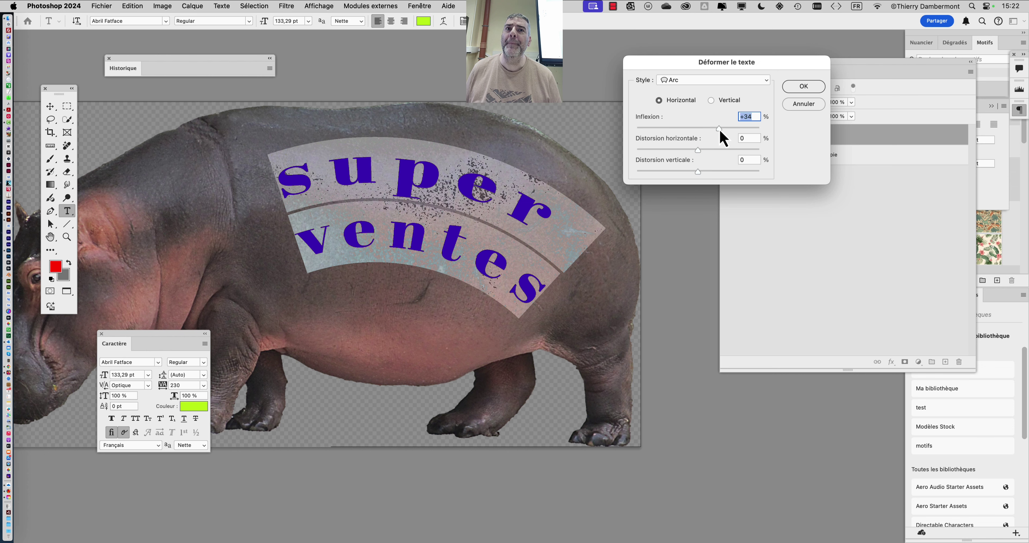
{"action": "left_click", "coordinate": [804, 87]}
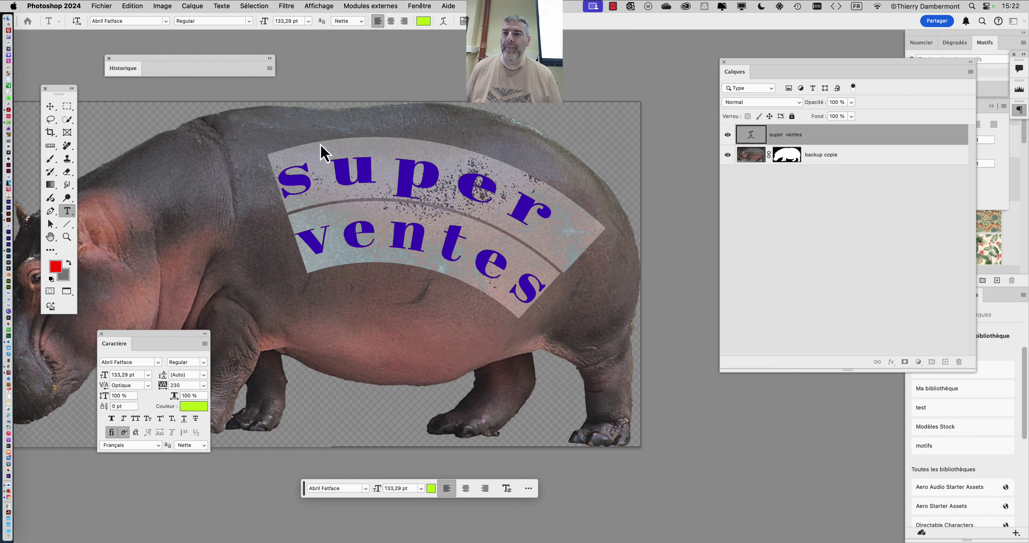
{"action": "left_click_drag", "start_coordinate": [61, 92], "coordinate": [57, 63]}
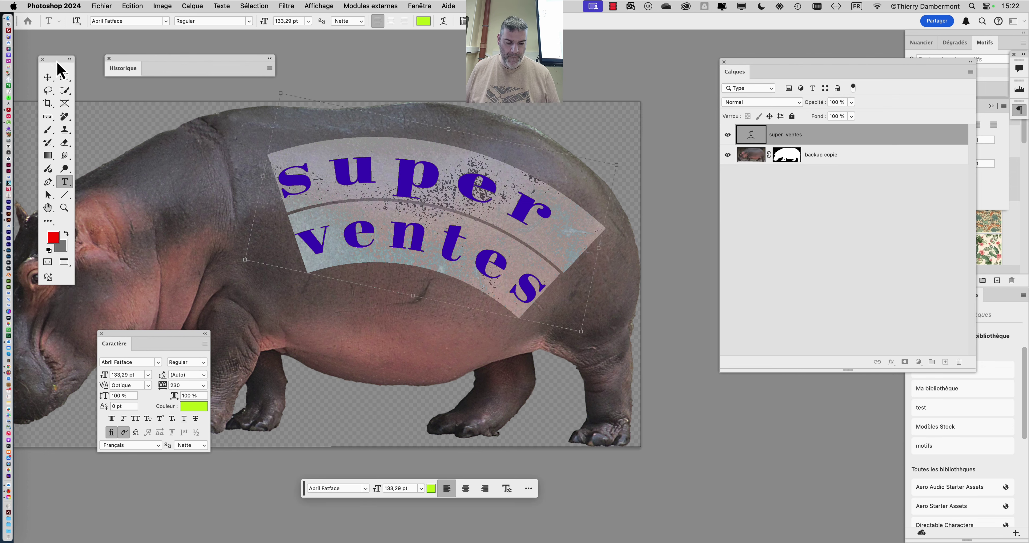
{"action": "key", "text": "super+Return"}
Apply faux bold to the entire "super ventes" text, keeping the Character panel clear of the lettering.
{"action": "left_click_drag", "start_coordinate": [144, 343], "coordinate": [591, 62]}
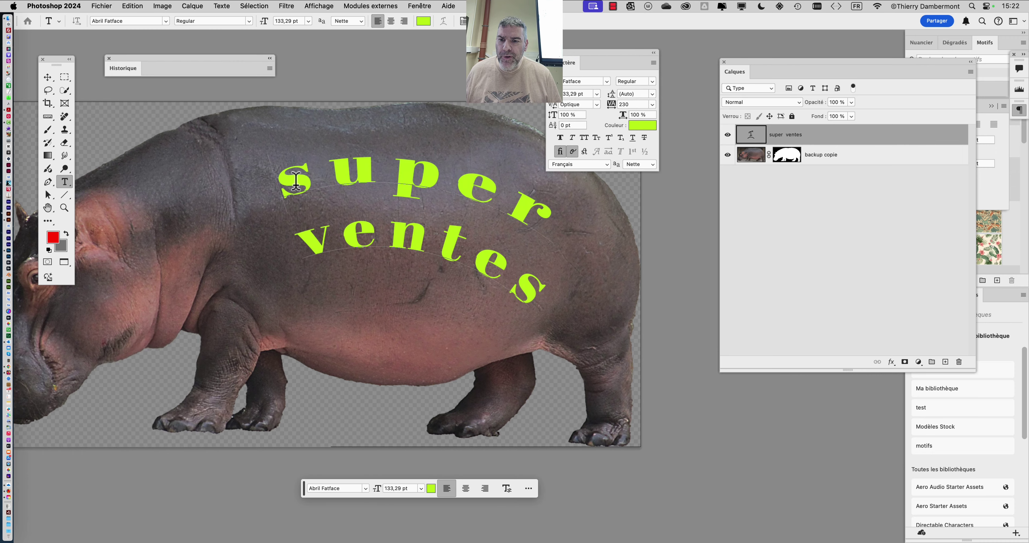
{"action": "left_click_drag", "start_coordinate": [296, 181], "coordinate": [581, 257]}
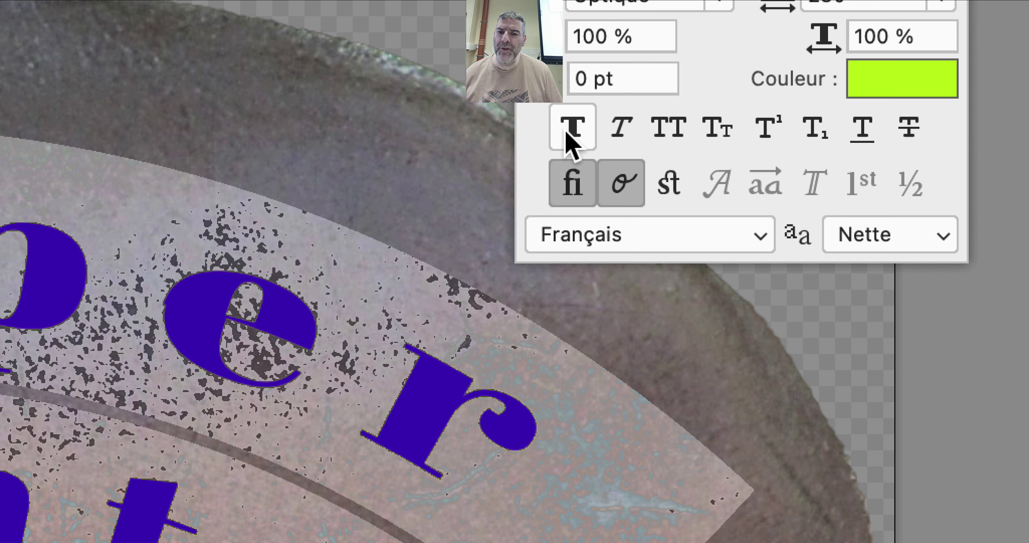
{"action": "left_click", "coordinate": [567, 133]}
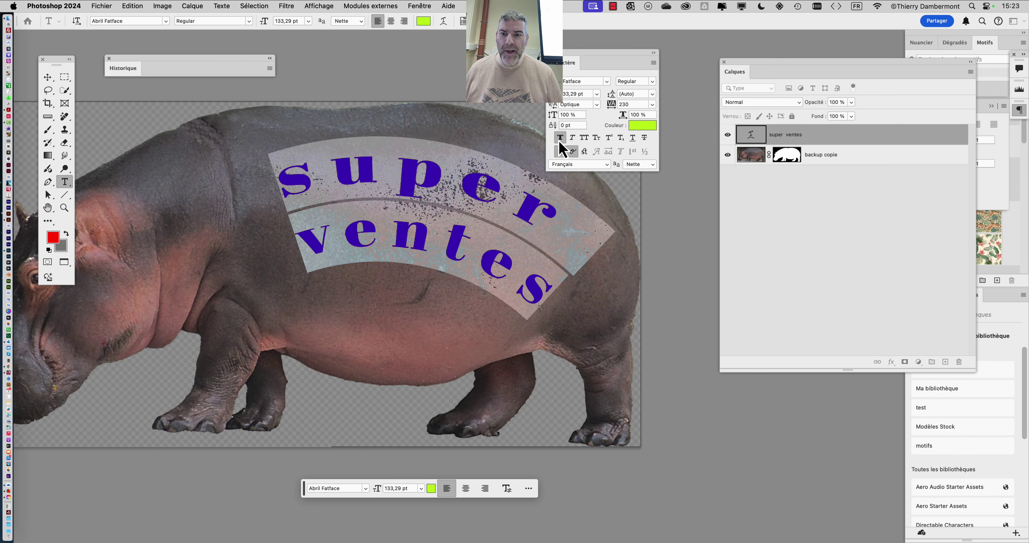
{"action": "left_click_drag", "start_coordinate": [569, 63], "coordinate": [630, 58]}
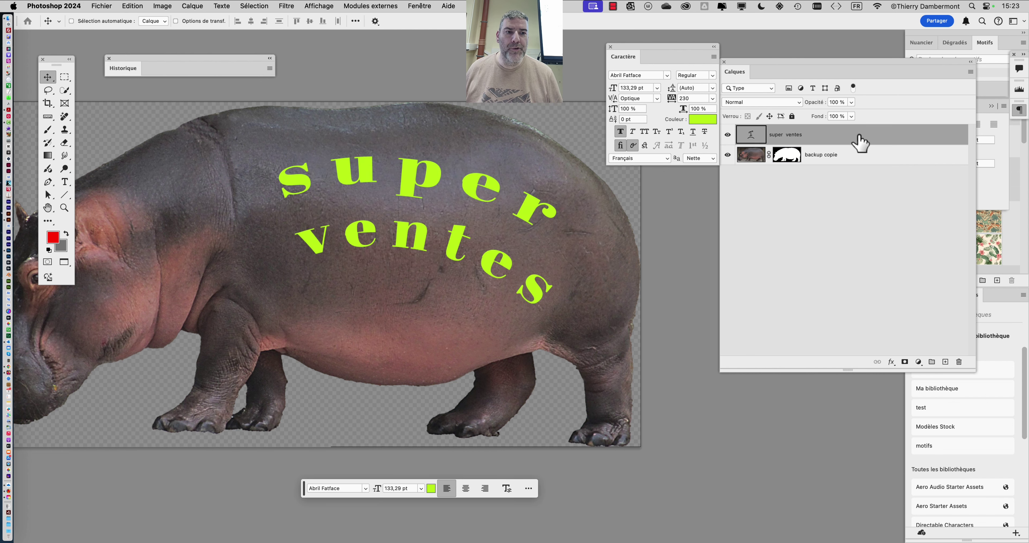
Remove faux bold from the entire "super ventes" text and commit the text edit, leaving Free Transform without any changes.
{"action": "key", "text": "super+t"}
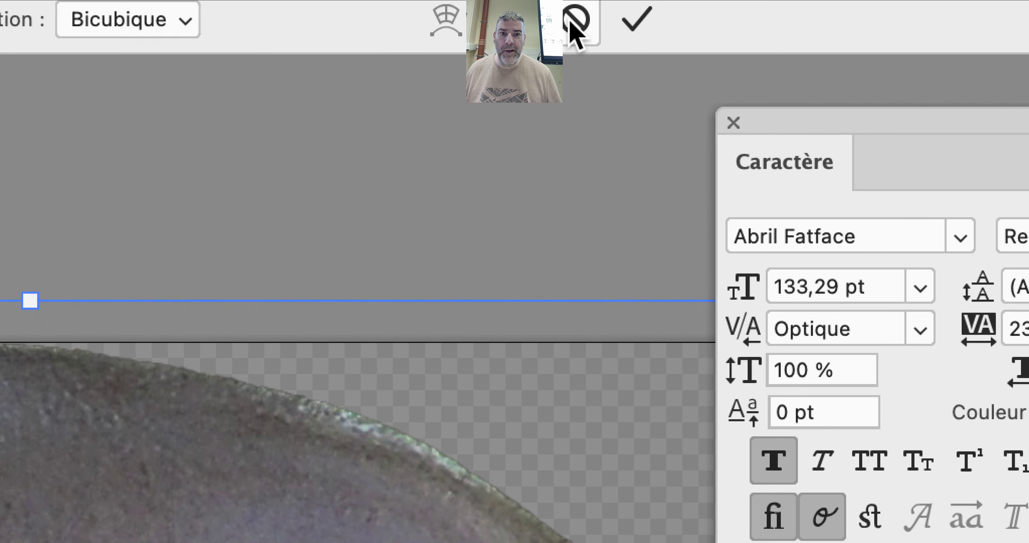
{"action": "left_click", "coordinate": [571, 21]}
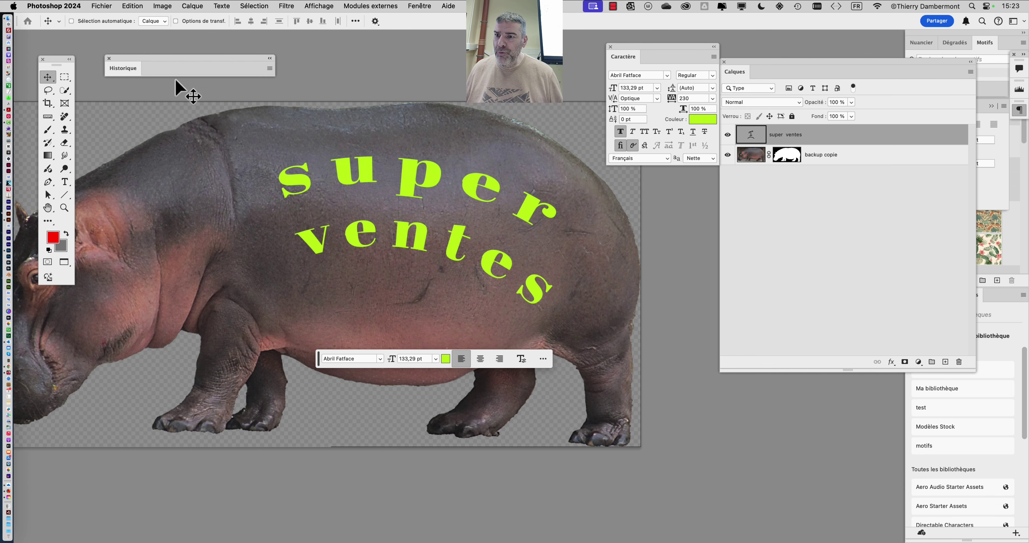
{"action": "left_click", "coordinate": [65, 182]}
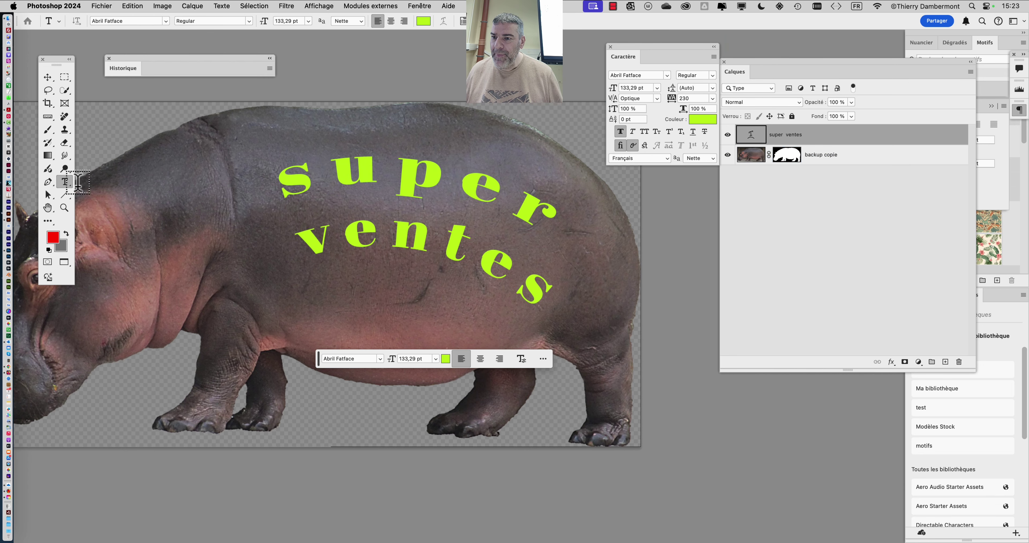
{"action": "left_click_drag", "start_coordinate": [283, 184], "coordinate": [555, 298]}
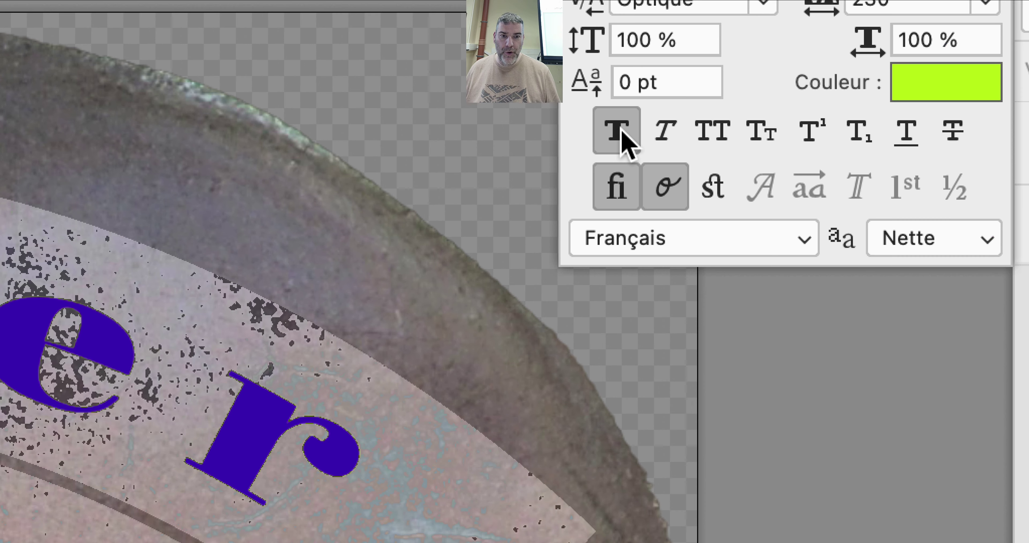
{"action": "left_click", "coordinate": [625, 138]}
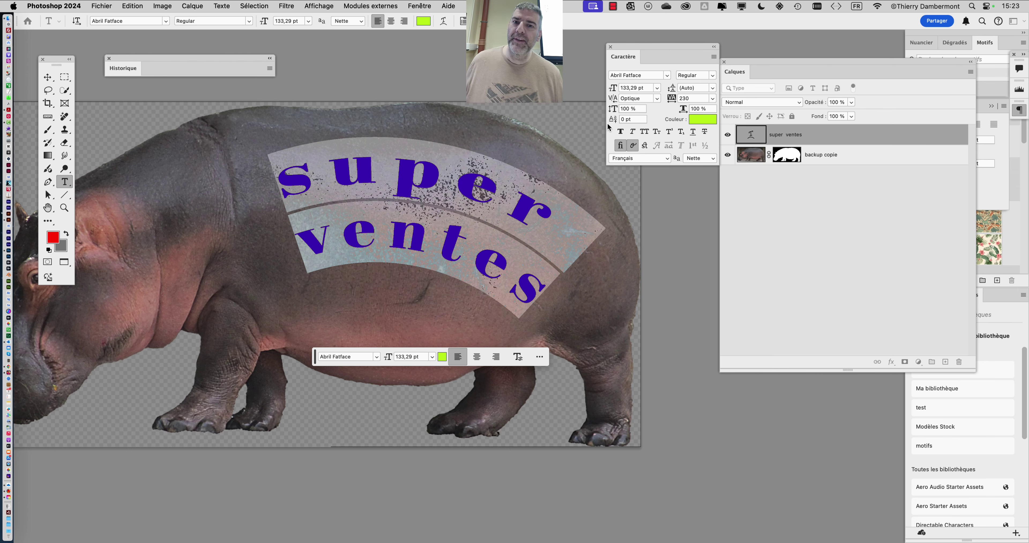
{"action": "left_click", "coordinate": [47, 78]}
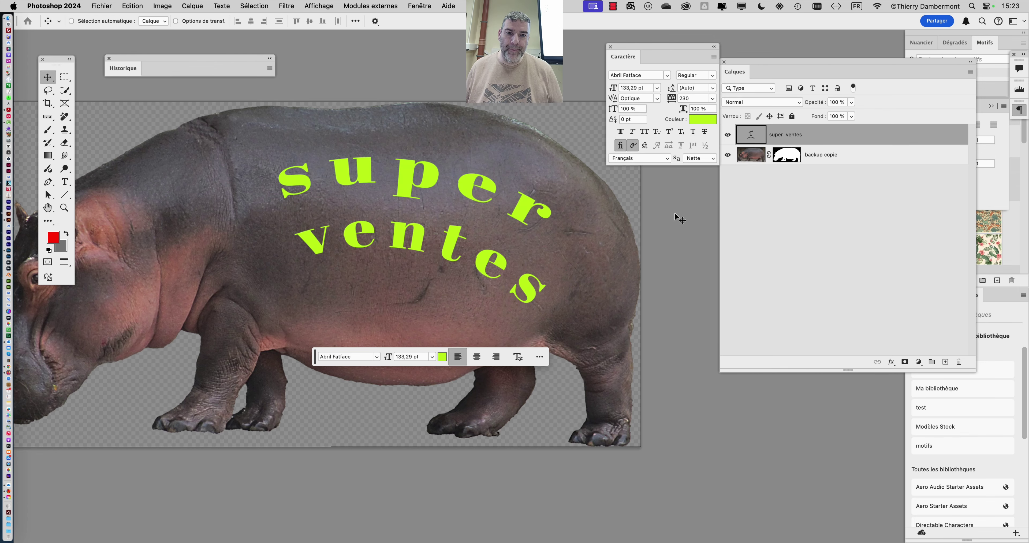
Nudge the "super ventes" text slightly up and left on the hippo, and shift the Character panel away from the layer list.
{"action": "left_click_drag", "start_coordinate": [474, 194], "coordinate": [427, 188]}
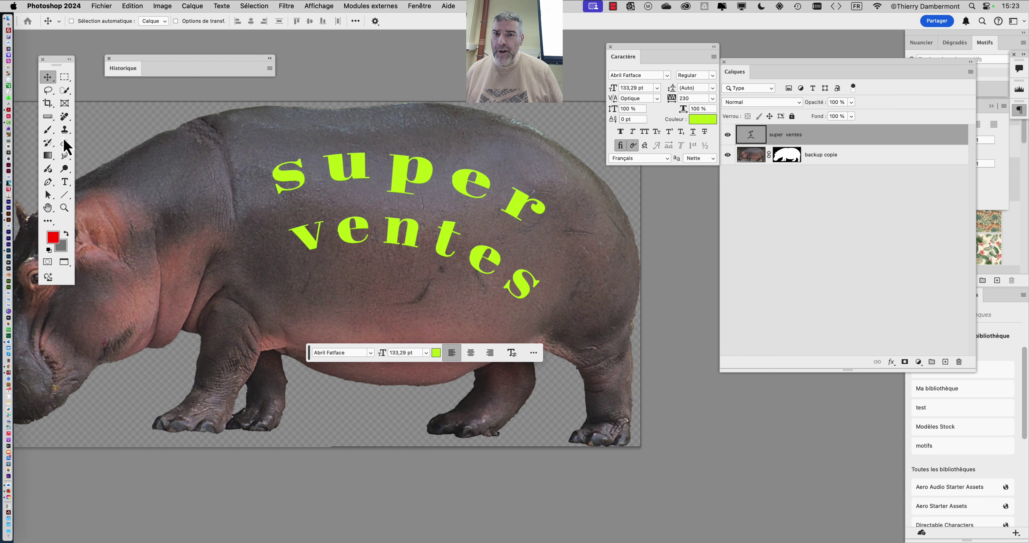
{"action": "left_click", "coordinate": [225, 211], "text": "super"}
{"action": "left_click", "coordinate": [782, 140]}
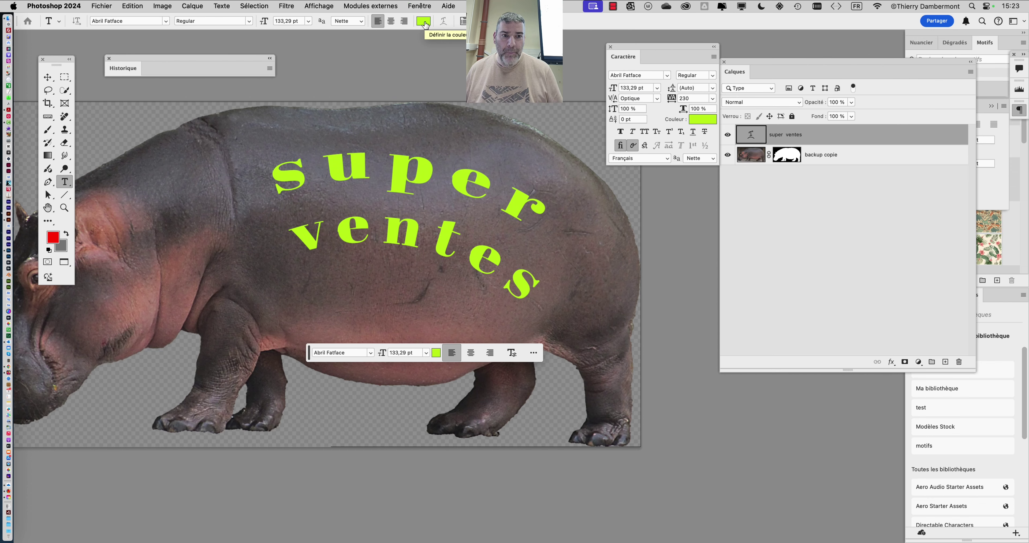
{"action": "left_click_drag", "start_coordinate": [650, 52], "coordinate": [611, 43]}
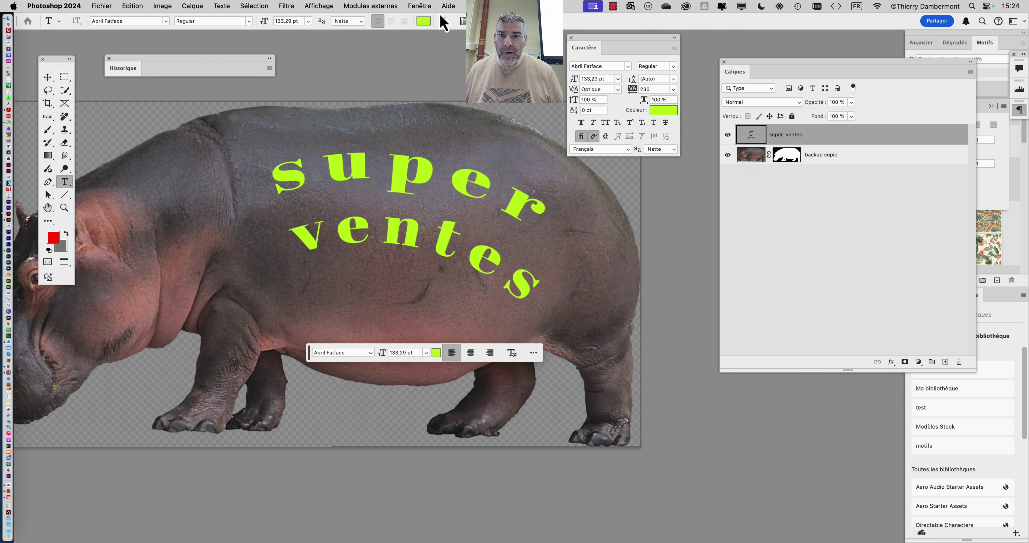
Recolour the entire "super ventes" text layer pale green (#c2f8b4), trying light grey #d8d8d8 and light blue #b4c9f8 on the way.
{"action": "left_click", "coordinate": [424, 21]}
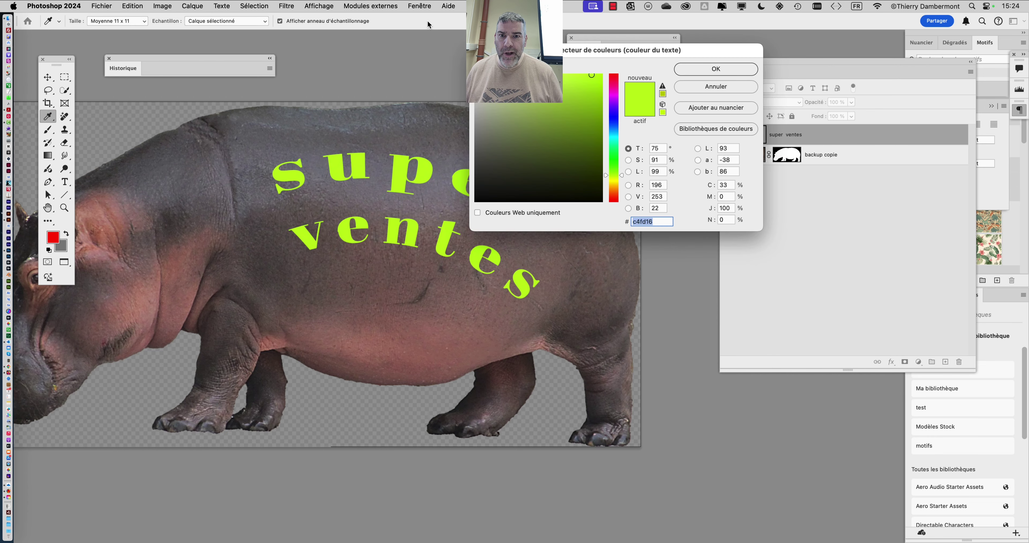
{"action": "left_click", "coordinate": [560, 131]}
{"action": "left_click_drag", "start_coordinate": [564, 111], "coordinate": [474, 94]}
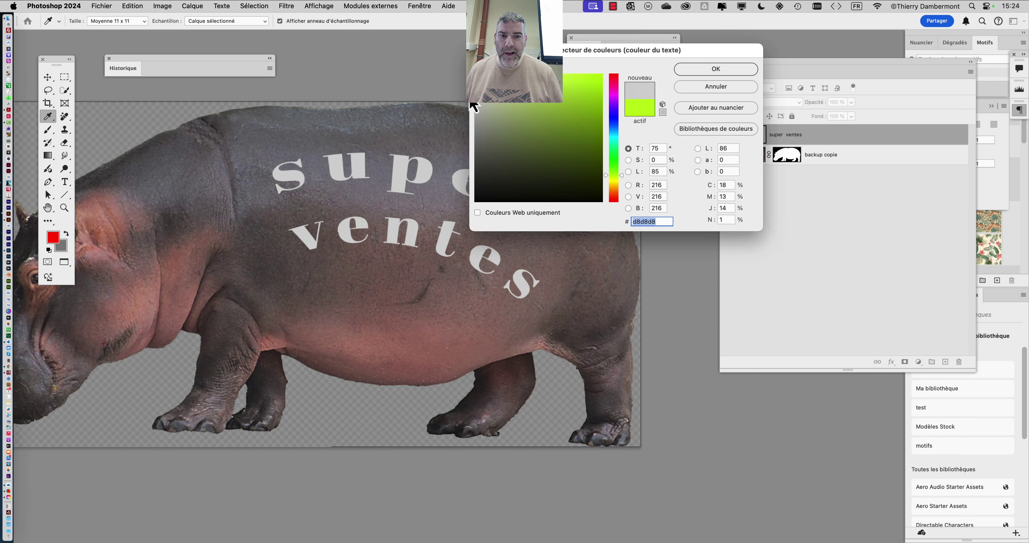
{"action": "left_click", "coordinate": [616, 144]}
{"action": "left_click", "coordinate": [615, 123]}
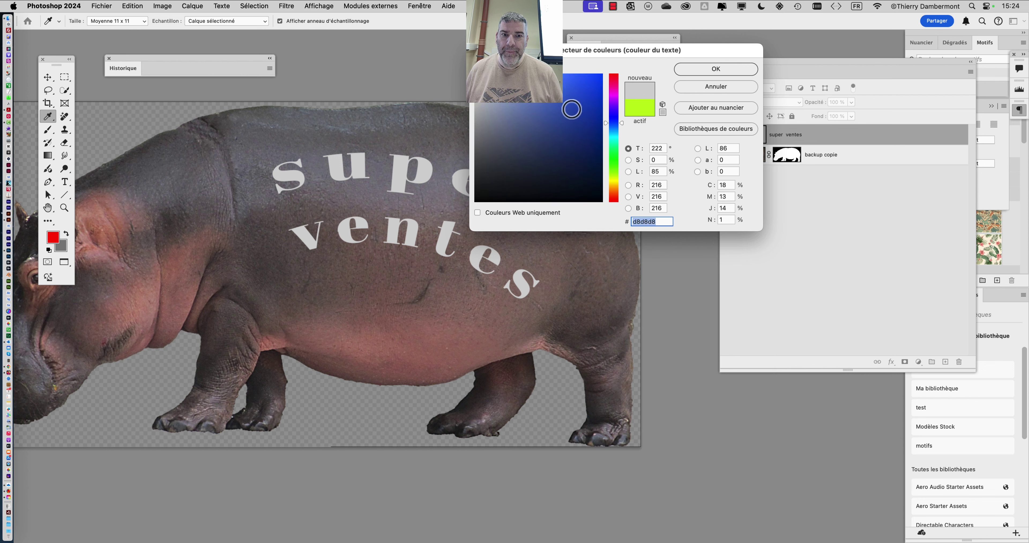
{"action": "left_click", "coordinate": [571, 86]}
{"action": "left_click_drag", "start_coordinate": [574, 103], "coordinate": [529, 113]}
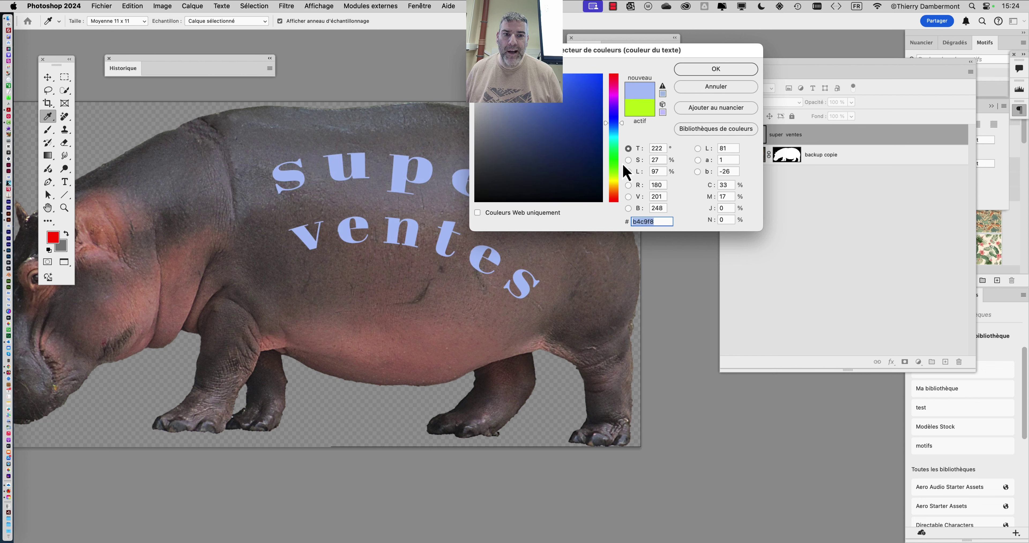
{"action": "left_click_drag", "start_coordinate": [614, 176], "coordinate": [612, 165]}
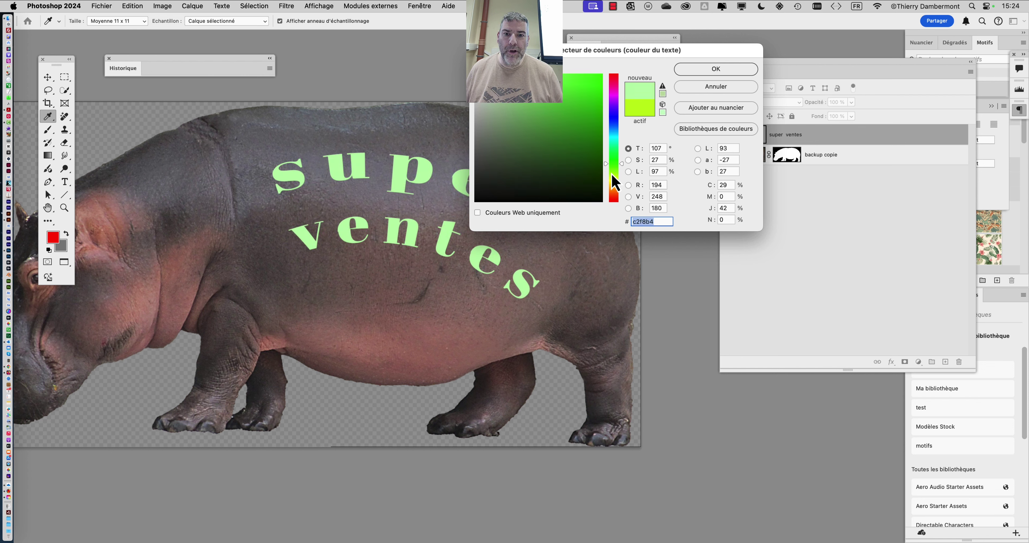
{"action": "left_click", "coordinate": [693, 73]}
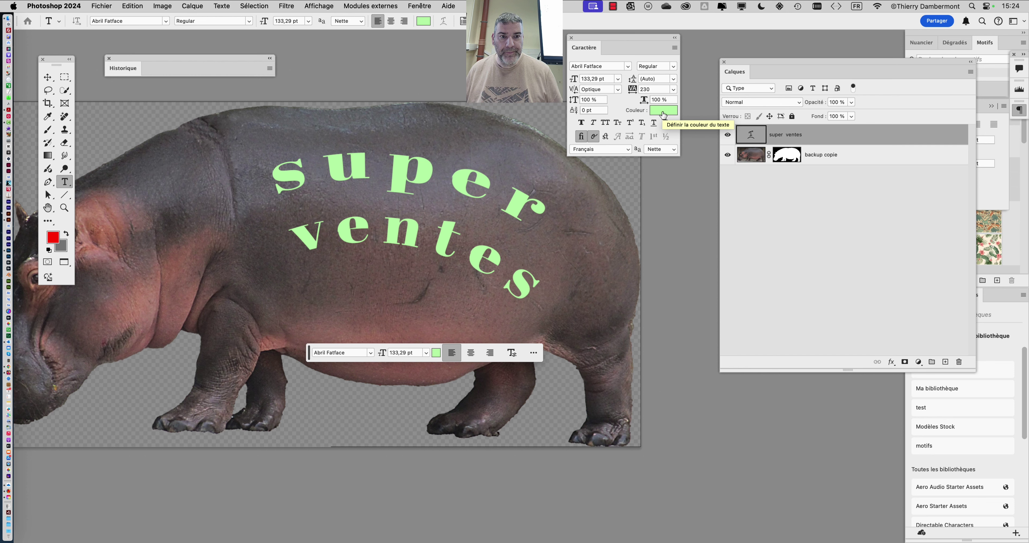
Set the colour of the entire "super ventes" text layer to golden yellow (#fcd128), trying dark green and magenta first.
{"action": "left_click", "coordinate": [664, 114]}
{"action": "left_click", "coordinate": [571, 132]}
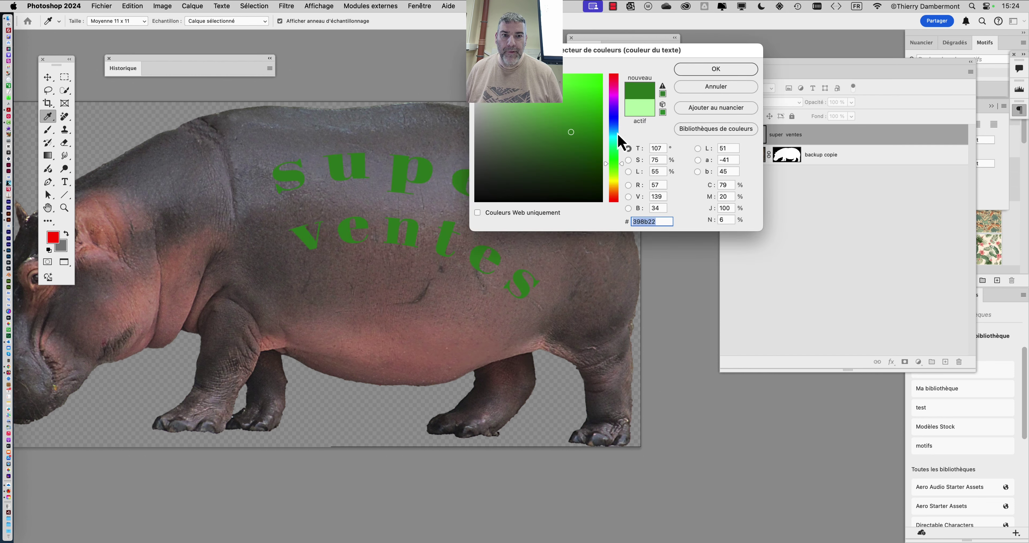
{"action": "left_click_drag", "start_coordinate": [619, 113], "coordinate": [619, 96]}
{"action": "left_click", "coordinate": [582, 75]}
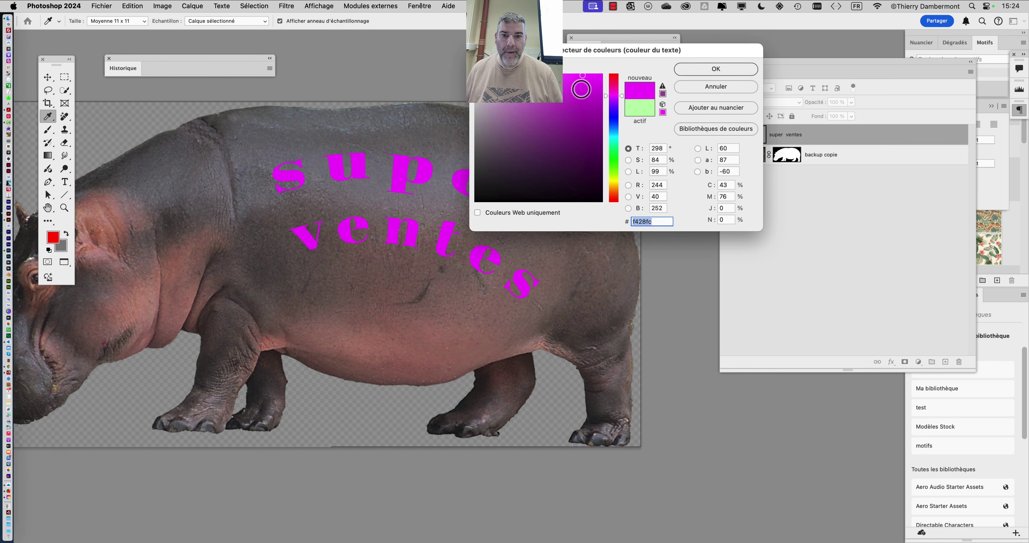
{"action": "left_click", "coordinate": [614, 185]}
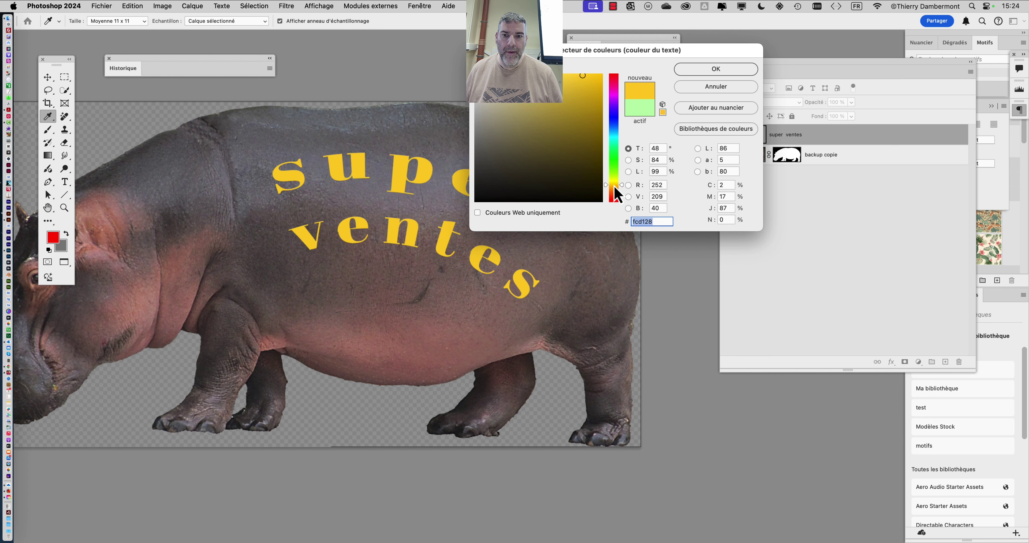
{"action": "key", "text": "Return"}
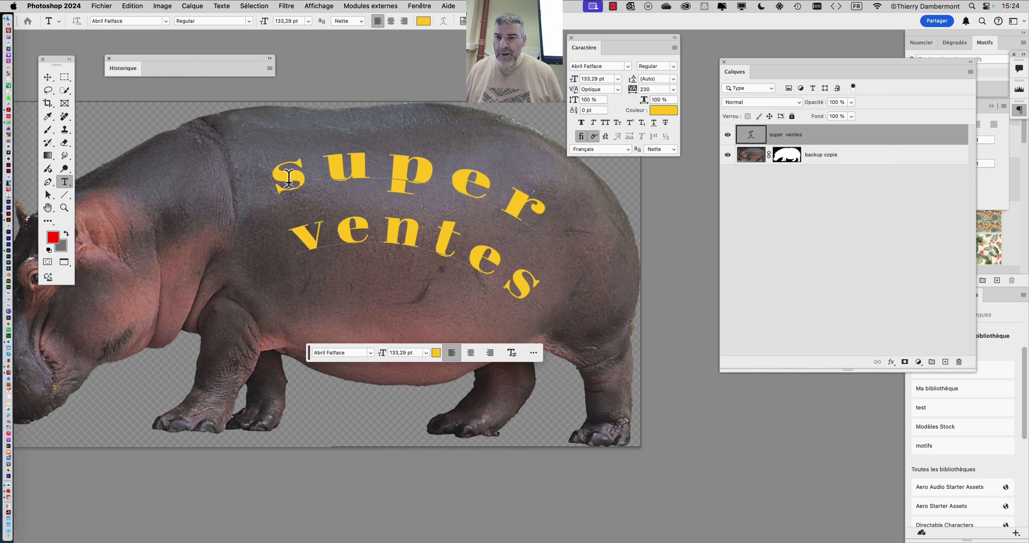
Select only the initial "s" of "super" and change its colour to magenta (#f934e9).
{"action": "left_click_drag", "start_coordinate": [277, 177], "coordinate": [304, 176]}
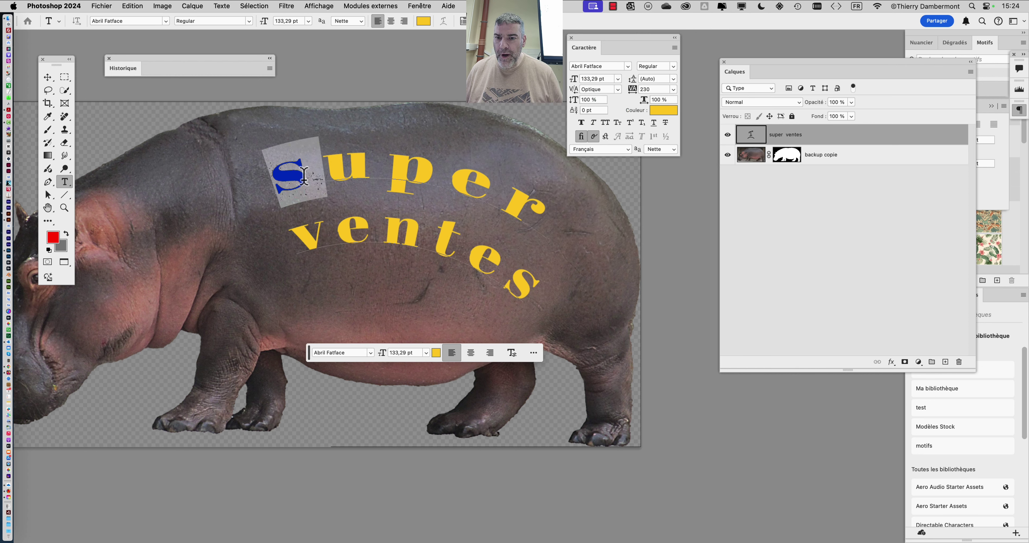
{"action": "left_click", "coordinate": [656, 113]}
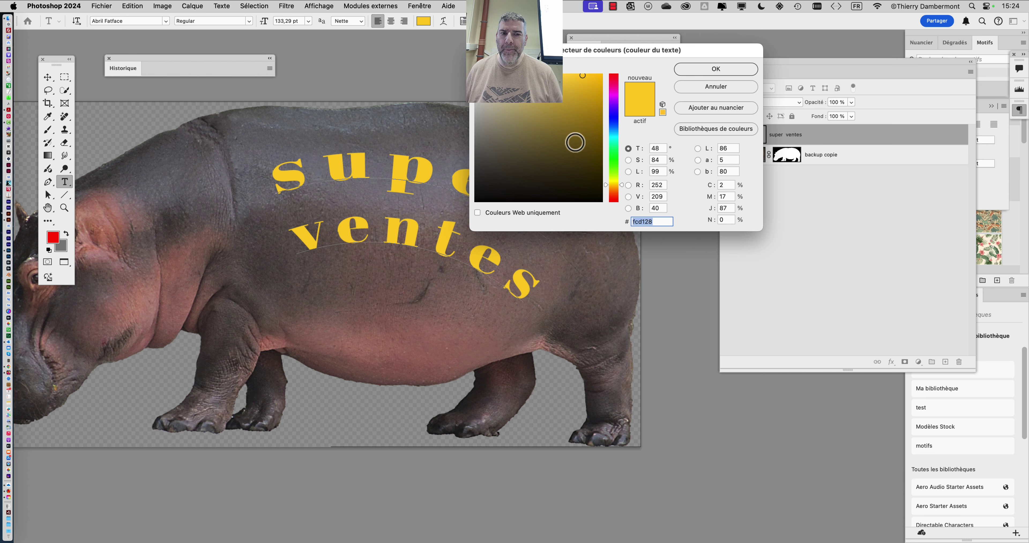
{"action": "left_click", "coordinate": [576, 143]}
{"action": "left_click_drag", "start_coordinate": [617, 108], "coordinate": [616, 94]}
{"action": "left_click", "coordinate": [576, 78]}
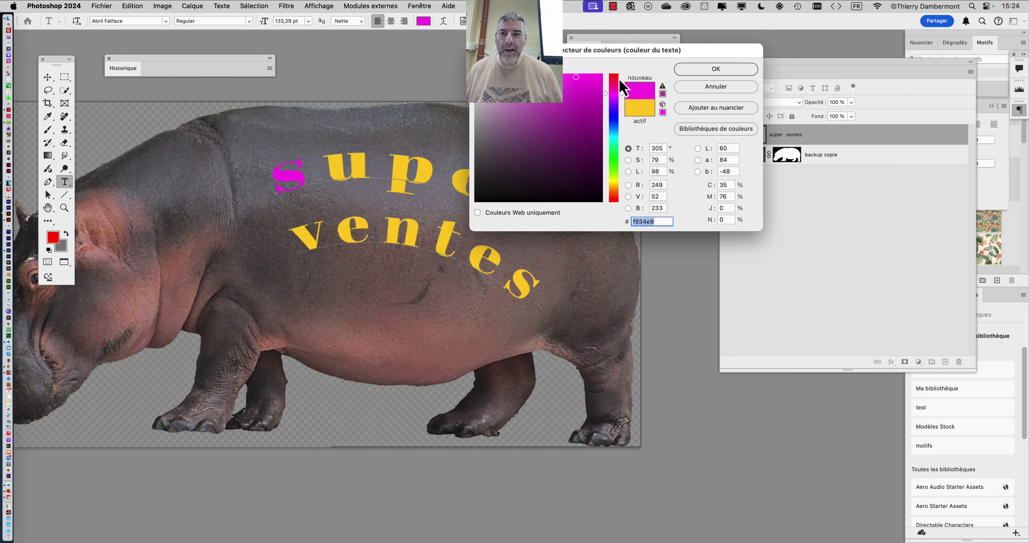
{"action": "left_click", "coordinate": [716, 68]}
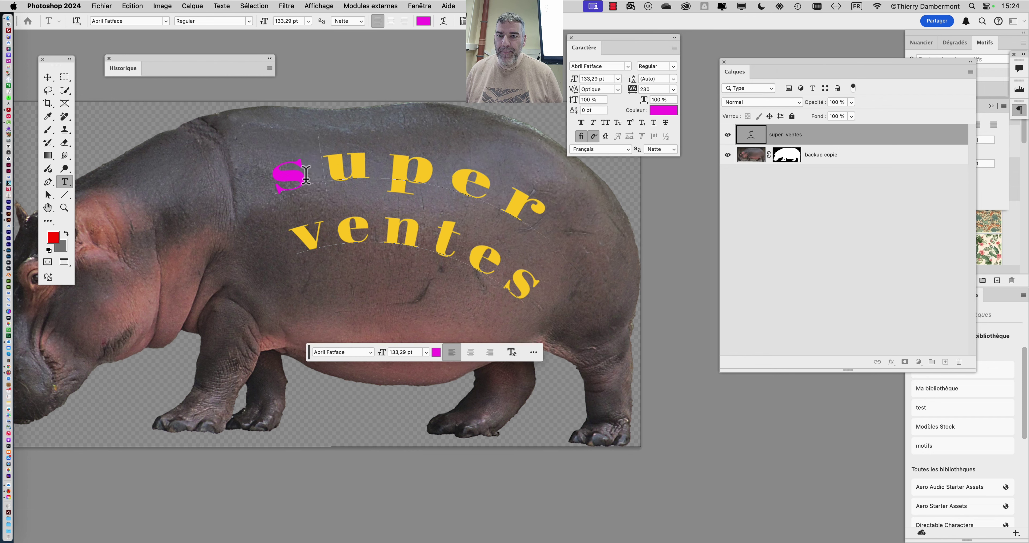
Select only the "n" of "ventes" and change its colour to bright green.
{"action": "left_click", "coordinate": [511, 280]}
{"action": "left_click_drag", "start_coordinate": [510, 279], "coordinate": [526, 292]}
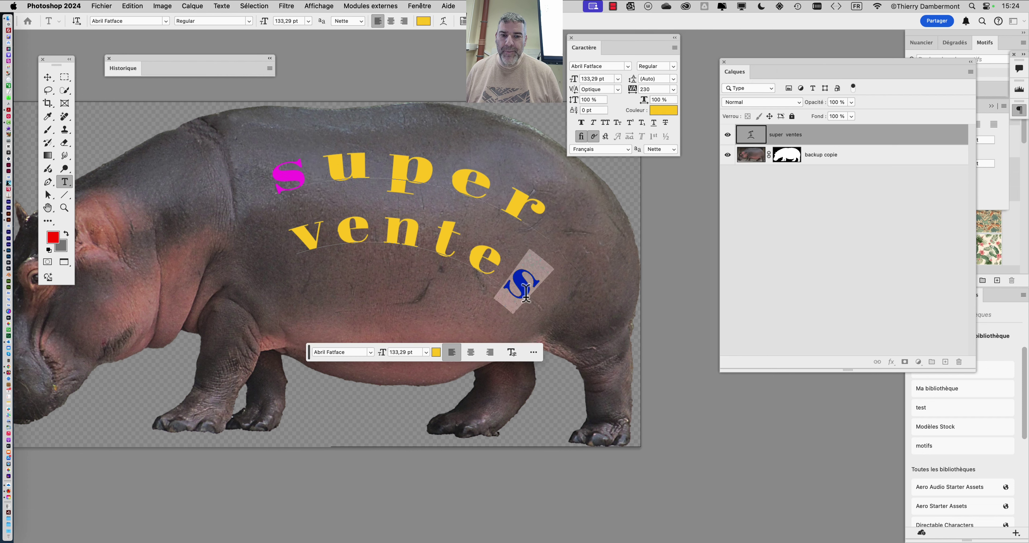
{"action": "left_click_drag", "start_coordinate": [384, 239], "coordinate": [409, 238]}
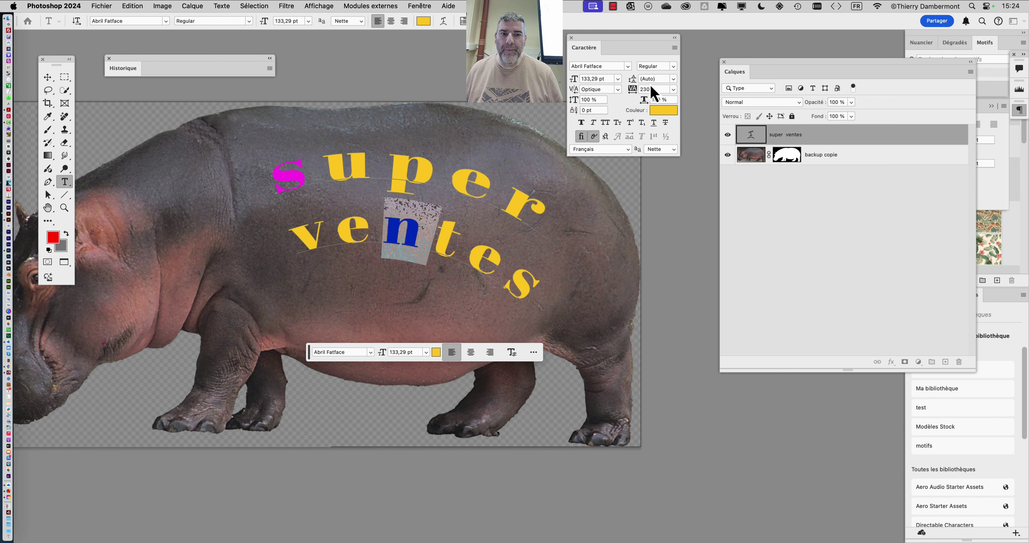
{"action": "left_click", "coordinate": [664, 108]}
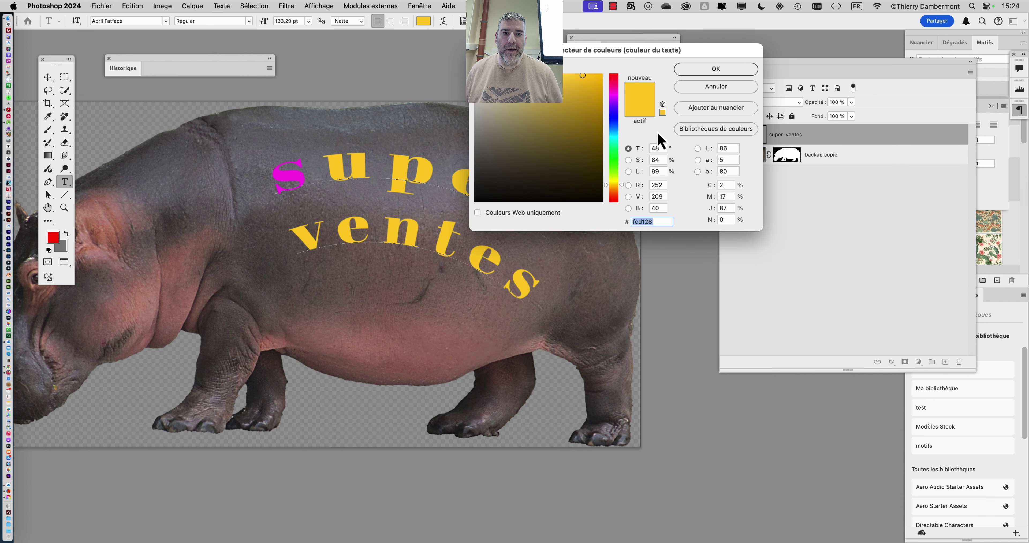
{"action": "left_click", "coordinate": [615, 160]}
{"action": "left_click", "coordinate": [716, 69]}
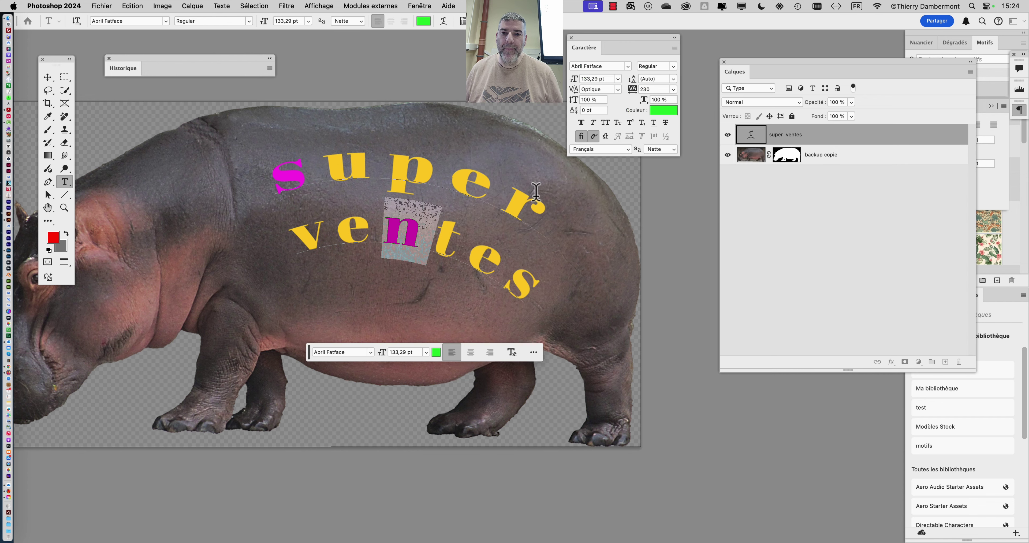
Change only the "e" of "super" to turquoise (#15e1e8), trying blue #2789c7 first, and commit the text edit.
{"action": "left_click", "coordinate": [536, 191]}
{"action": "left_click_drag", "start_coordinate": [488, 190], "coordinate": [475, 184]}
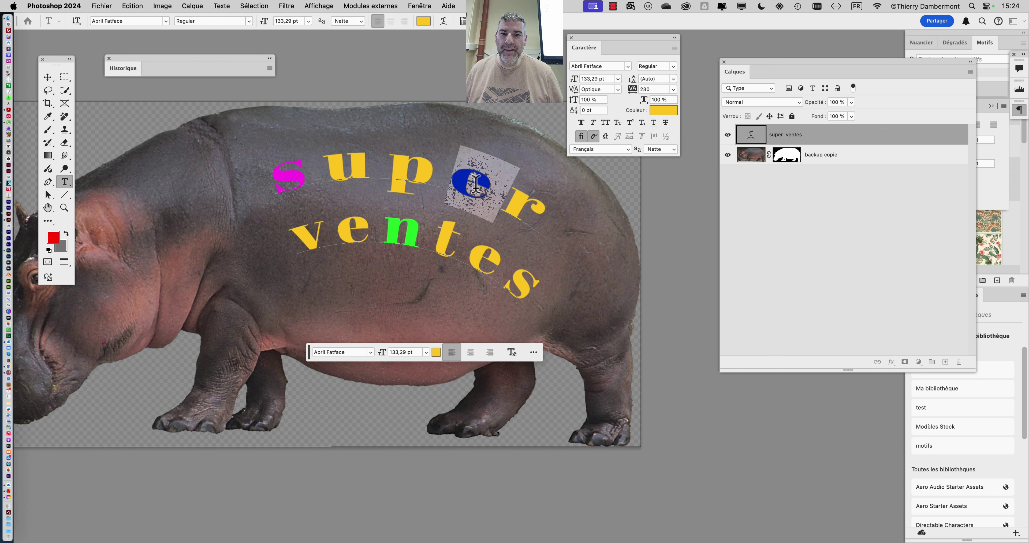
{"action": "left_click", "coordinate": [664, 111]}
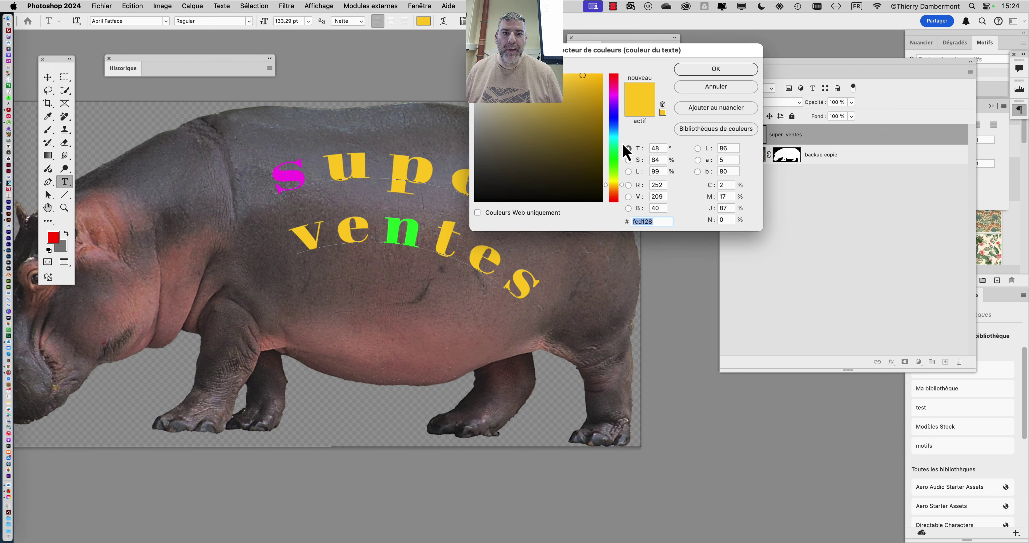
{"action": "left_click", "coordinate": [613, 131]}
{"action": "left_click", "coordinate": [697, 70]}
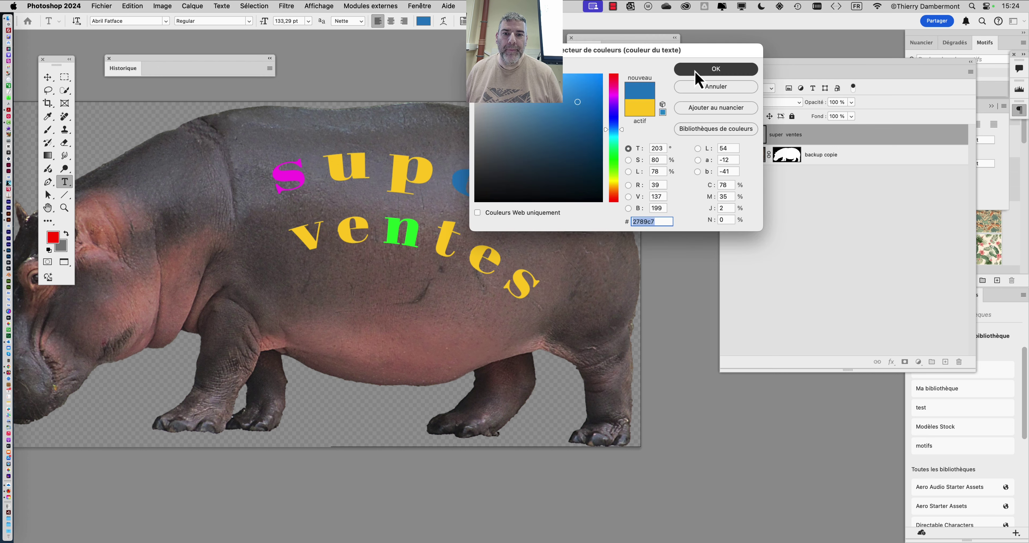
{"action": "left_click", "coordinate": [660, 112]}
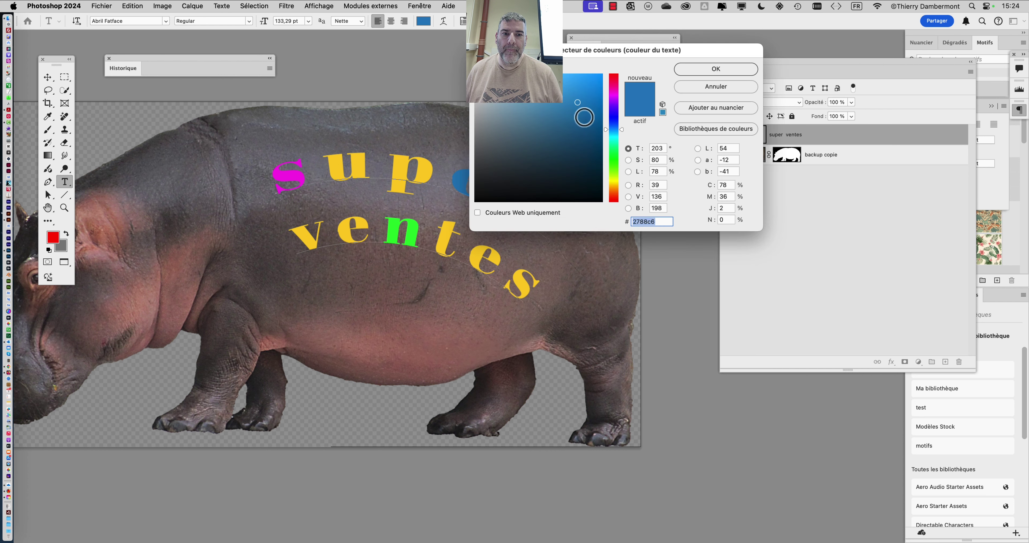
{"action": "left_click", "coordinate": [615, 137]}
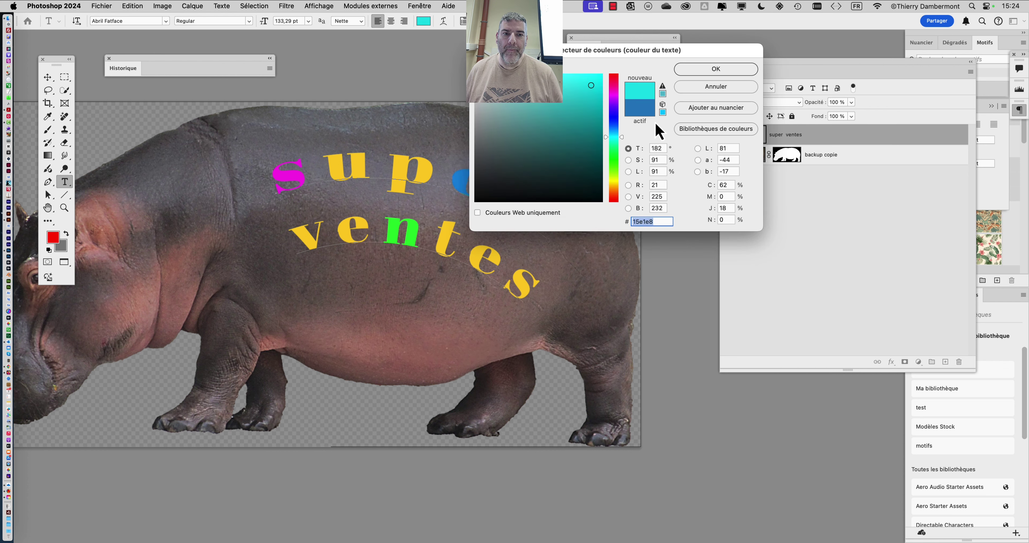
{"action": "left_click", "coordinate": [710, 70]}
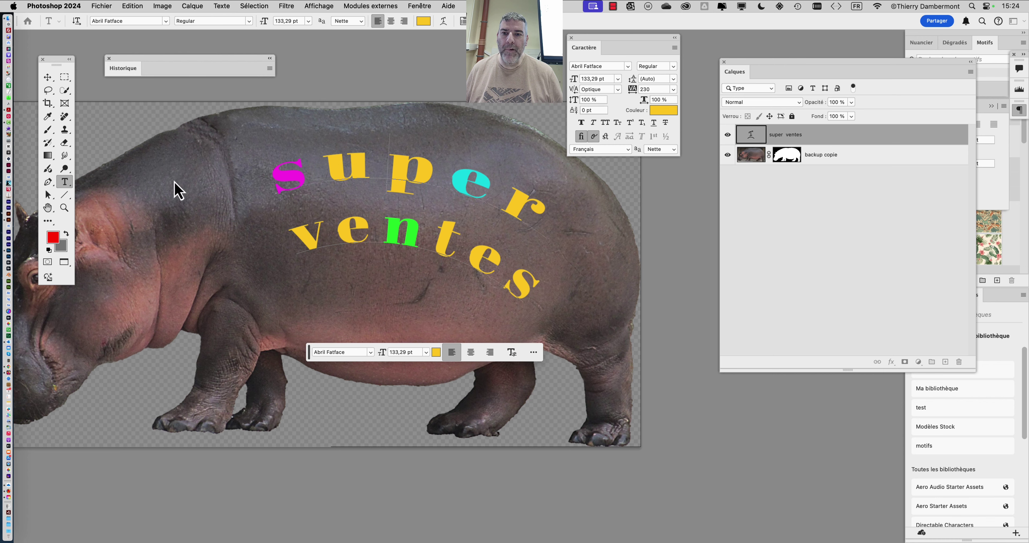
{"action": "left_click", "coordinate": [48, 77]}
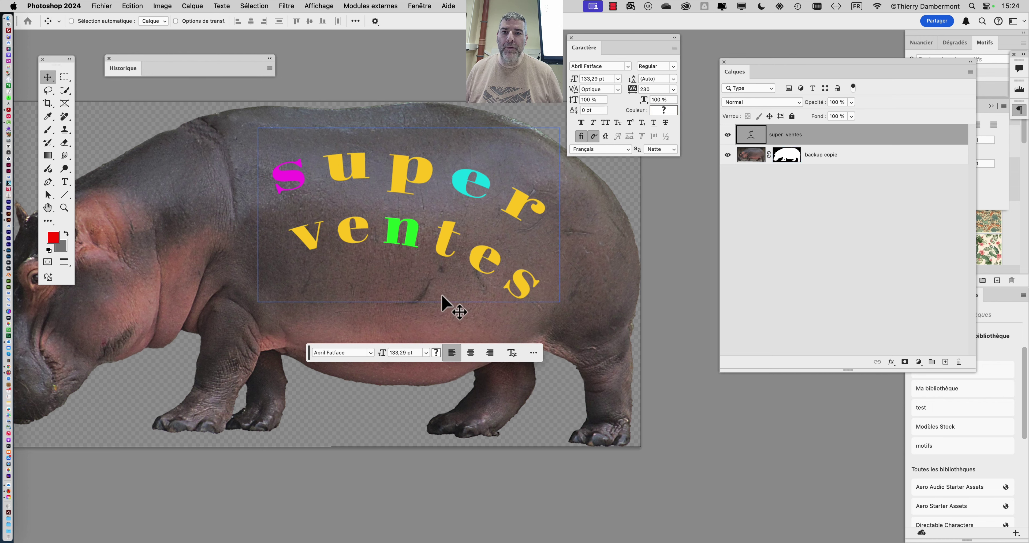
{"action": "left_click", "coordinate": [102, 5]}
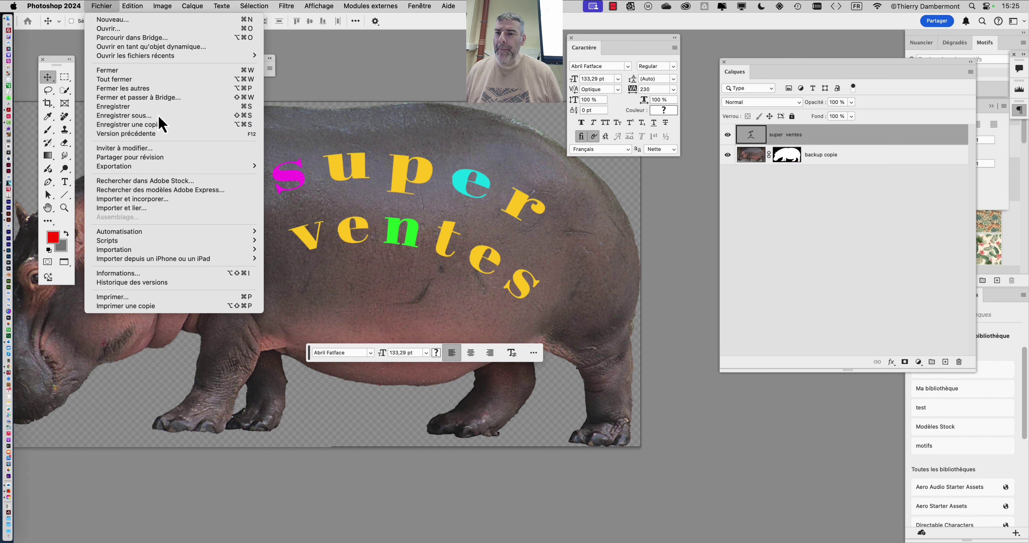
{"action": "left_click", "coordinate": [160, 126]}
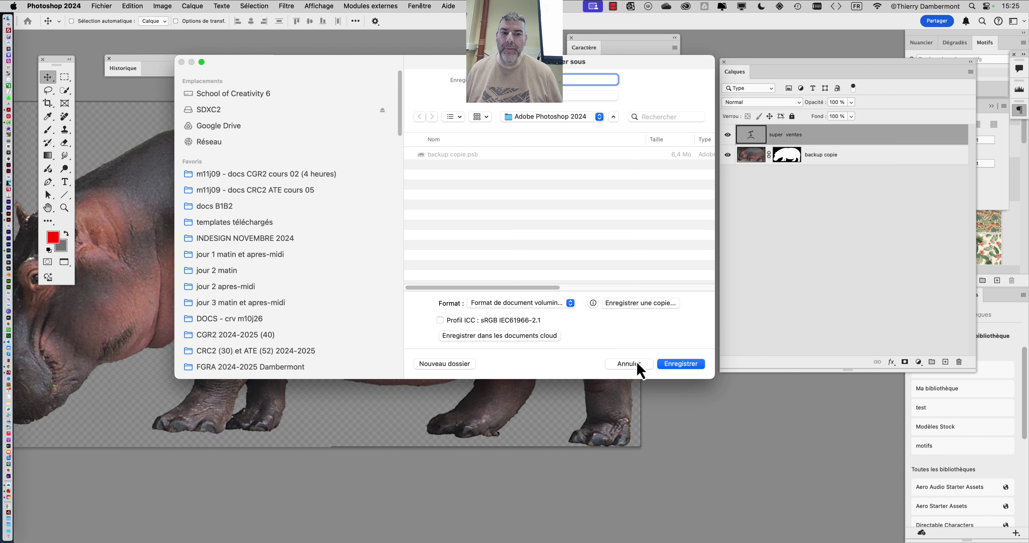
{"action": "left_click", "coordinate": [637, 365]}
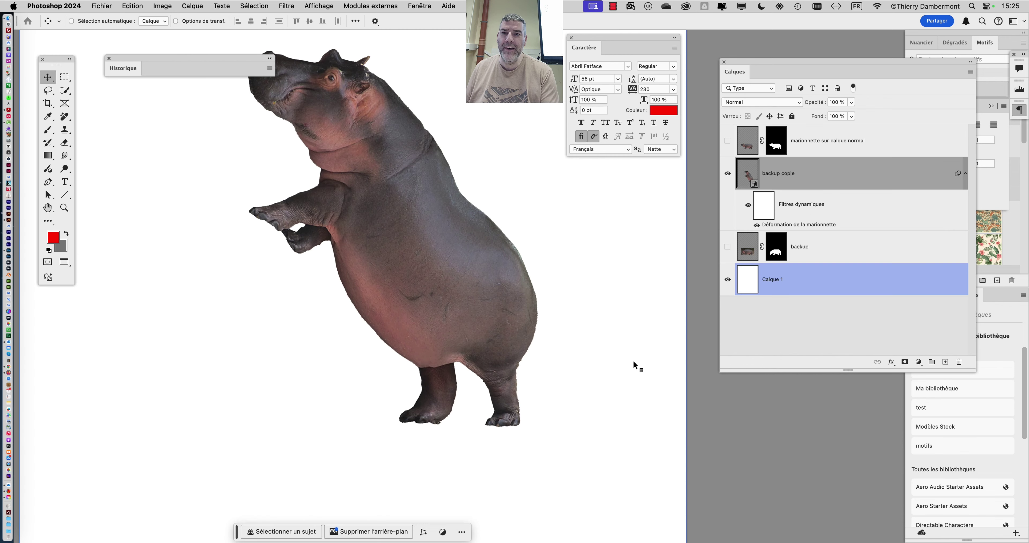
Open the contents of the backup copie smart object from the main hippo document.
{"action": "left_click_drag", "start_coordinate": [743, 174], "coordinate": [745, 179]}
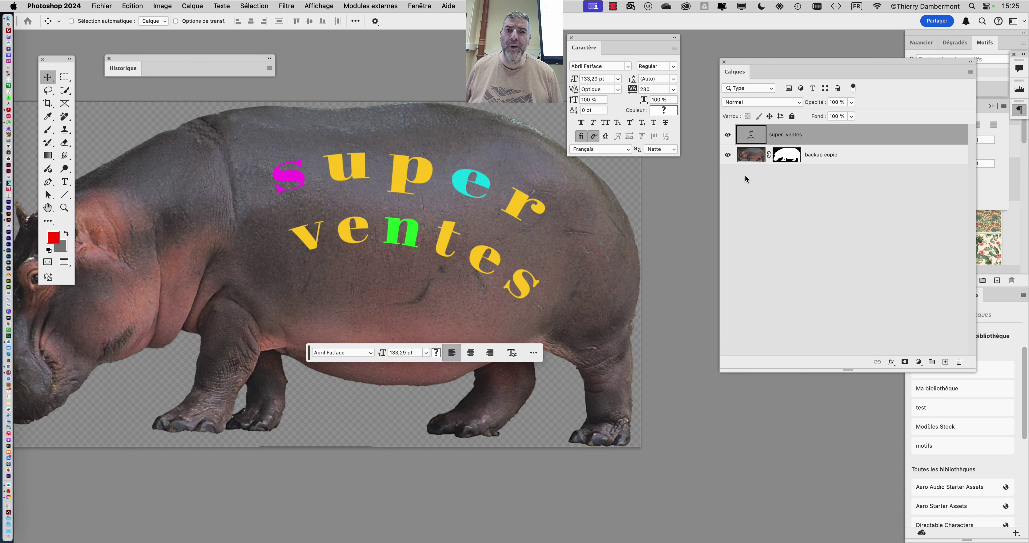
{"action": "left_click", "coordinate": [103, 6]}
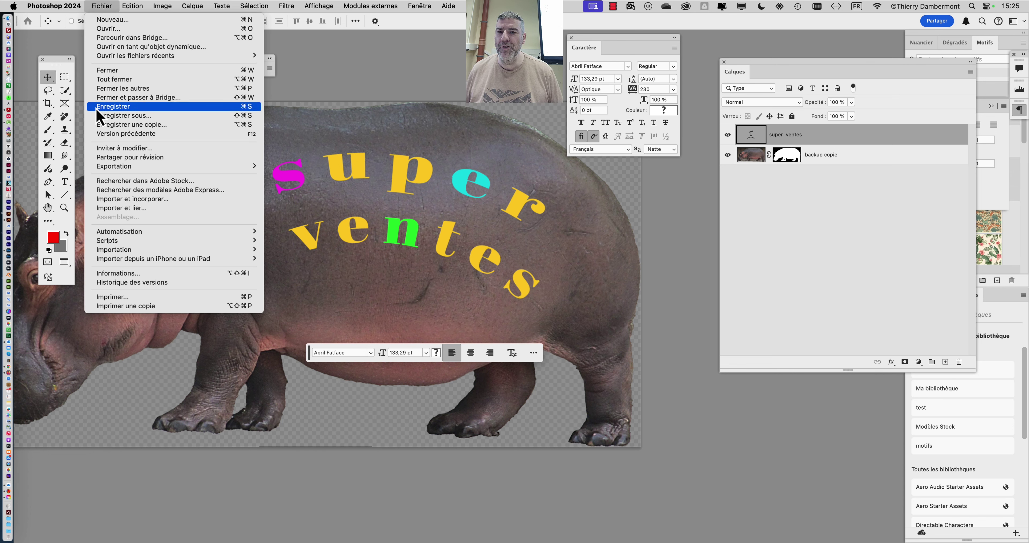
{"action": "left_click", "coordinate": [780, 232]}
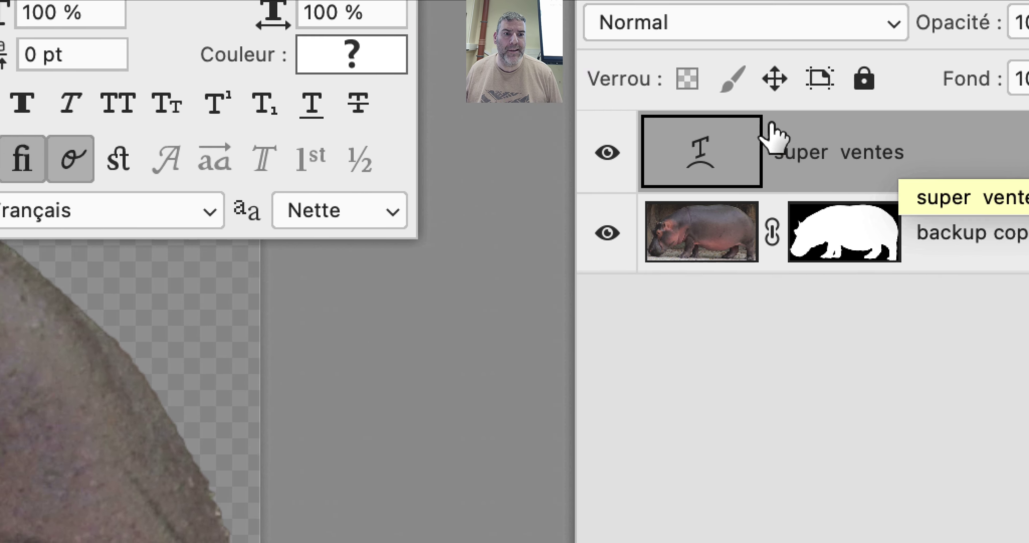
Set the blending mode of the "super ventes" text layer to Incrustation, trying Fondu first.
{"action": "left_click", "coordinate": [671, 29]}
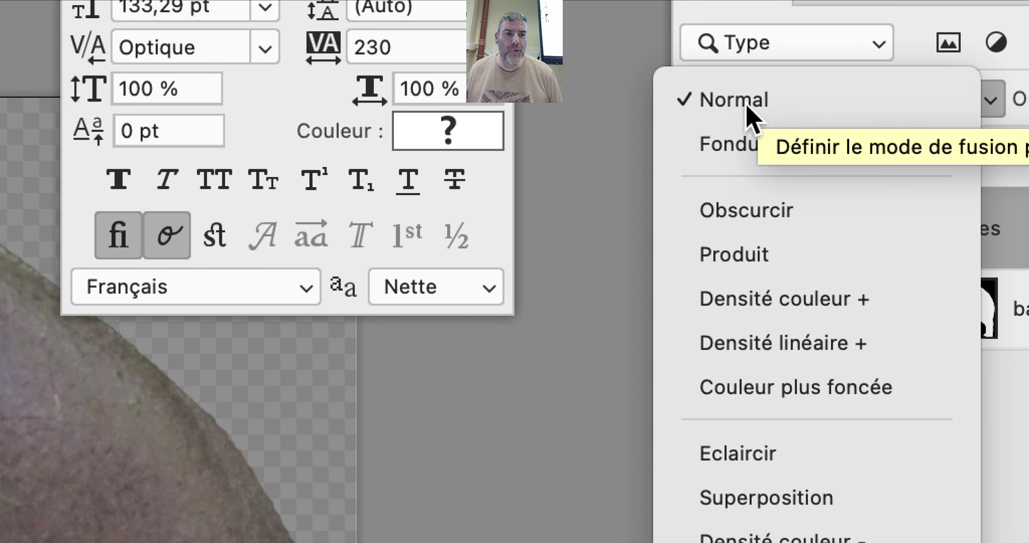
{"action": "left_click", "coordinate": [743, 66]}
{"action": "left_click", "coordinate": [747, 105]}
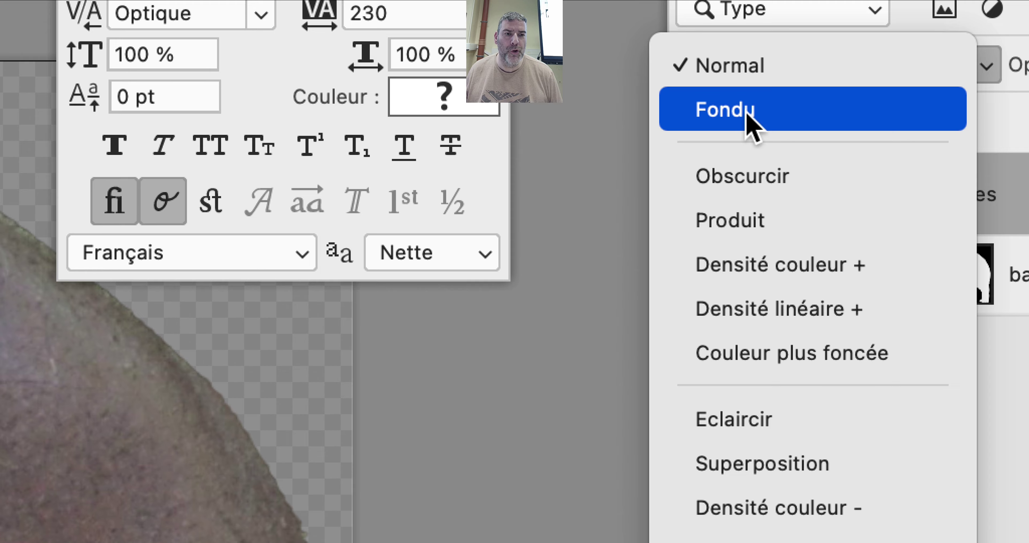
{"action": "left_click", "coordinate": [746, 113]}
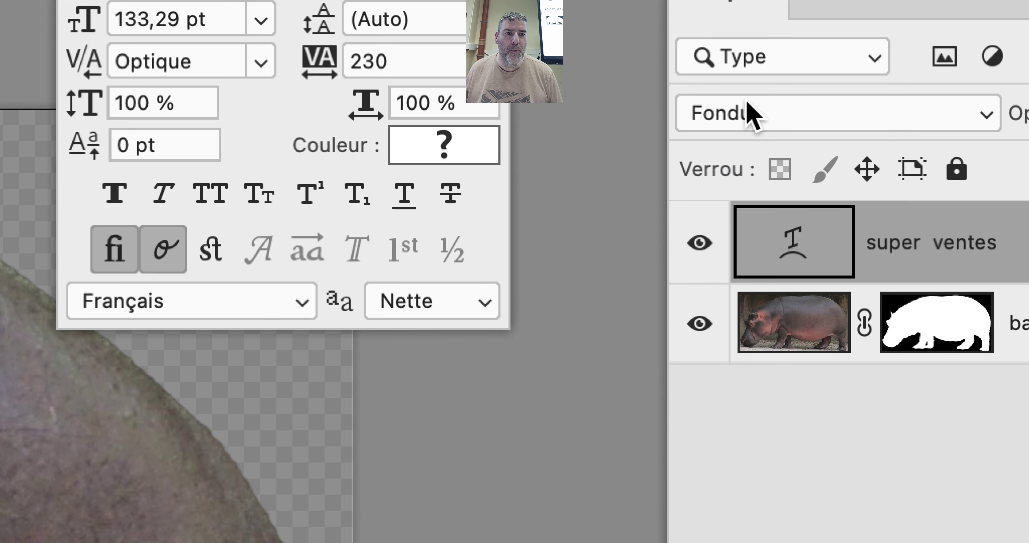
{"action": "left_click", "coordinate": [747, 113]}
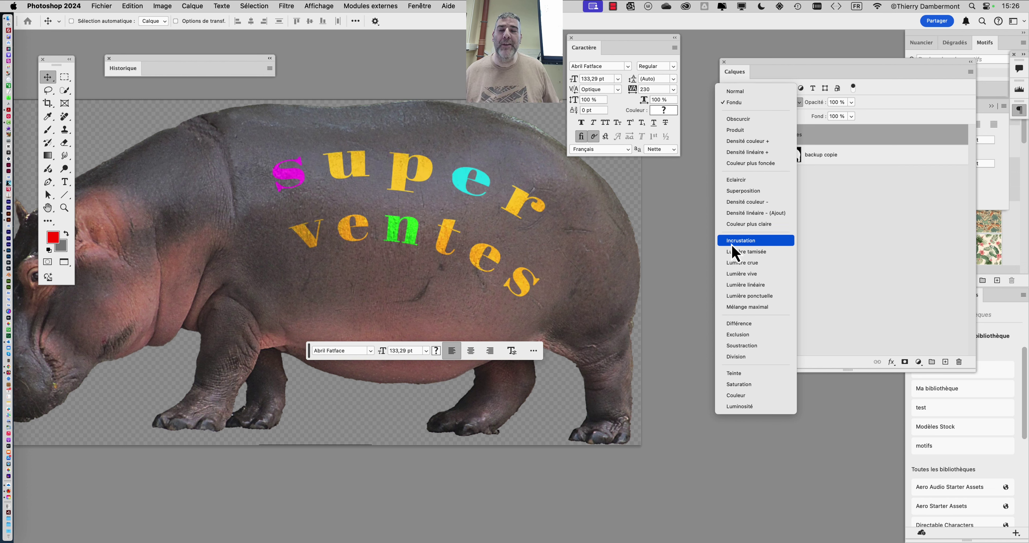
{"action": "left_click", "coordinate": [734, 243]}
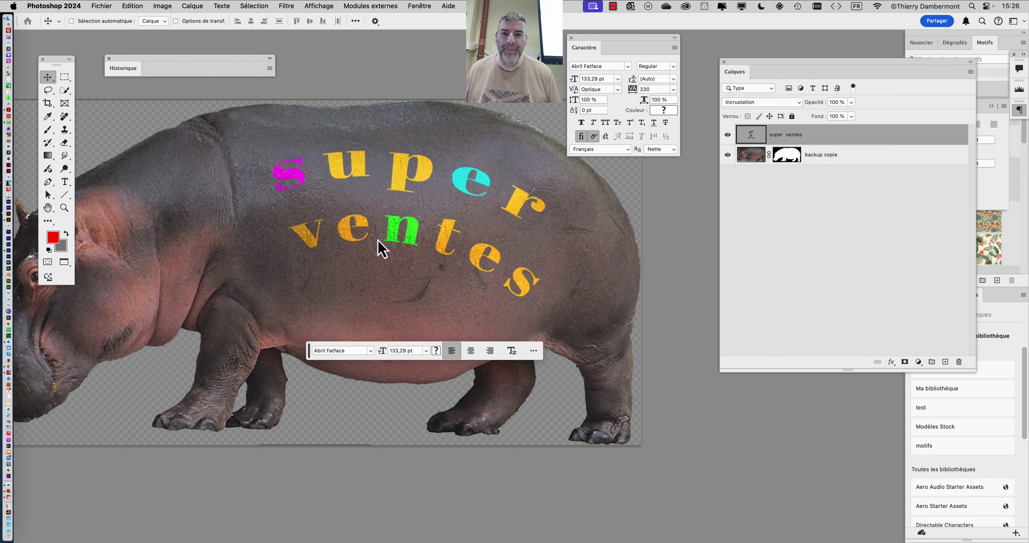
Examine the letters' blend with the skin up close and preview other blending modes such as Luminosité, keeping Incrustation.
{"action": "scroll", "coordinate": [401, 228], "scroll_direction": "up", "scroll_amount": 5}
{"action": "scroll", "coordinate": [398, 222], "scroll_direction": "up", "scroll_amount": 3}
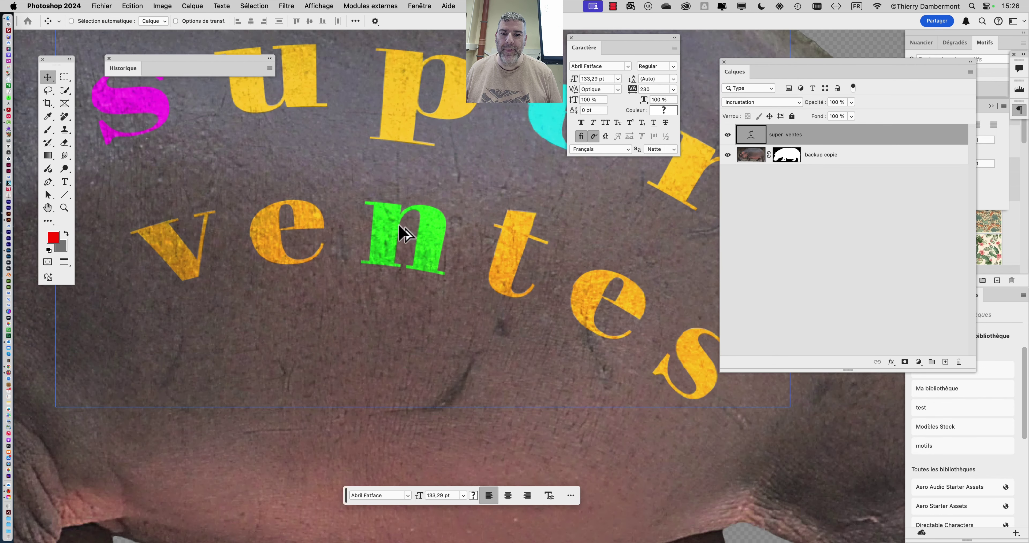
{"action": "left_click", "coordinate": [760, 105]}
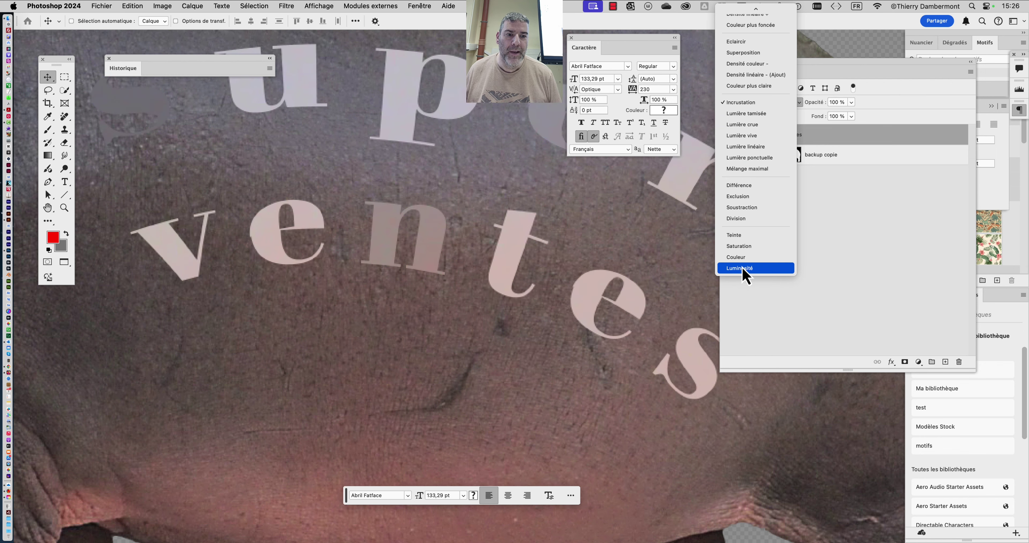
{"action": "left_click", "coordinate": [755, 106]}
{"action": "key", "text": "super+0"}
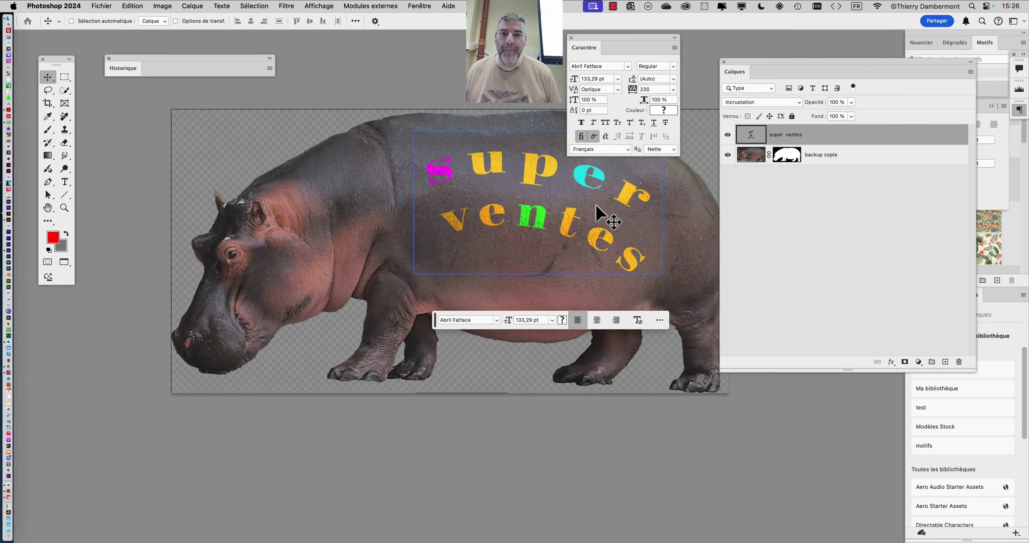
{"action": "left_click_drag", "start_coordinate": [541, 226], "coordinate": [465, 227]}
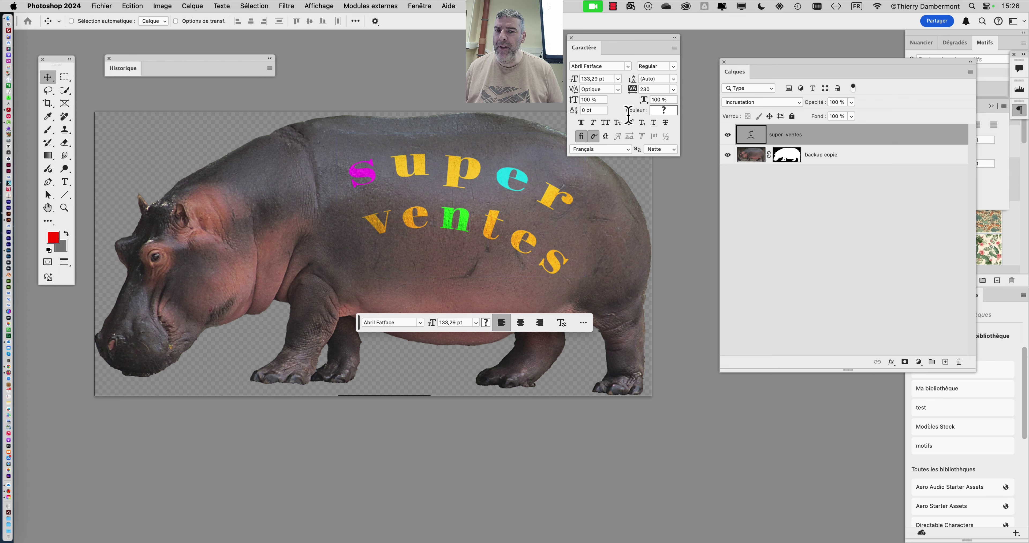
Save the smart object's contents, check the hippo in the main document and return to the smart object document.
{"action": "left_click", "coordinate": [110, 7]}
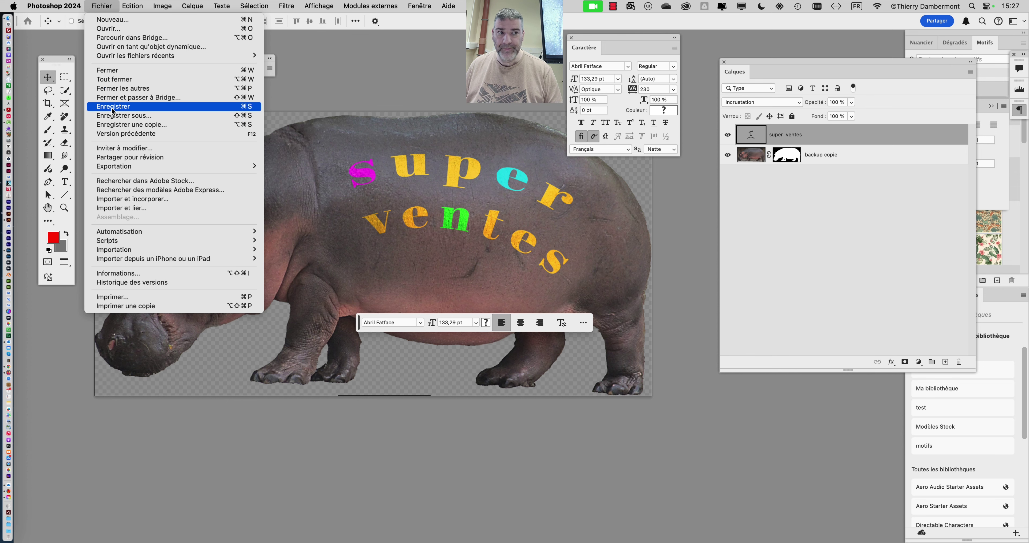
{"action": "left_click", "coordinate": [111, 108]}
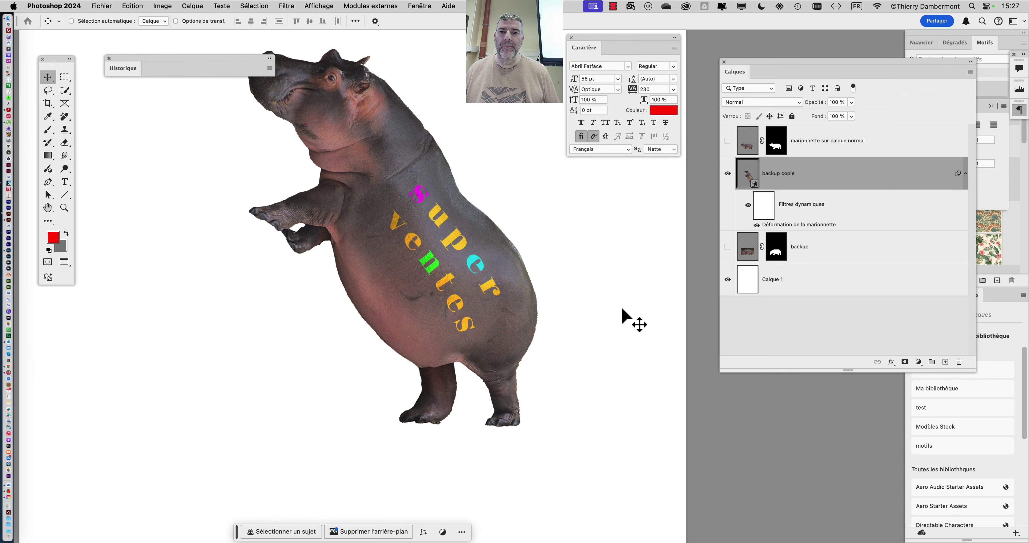
{"action": "key", "text": "ctrl+Tab"}
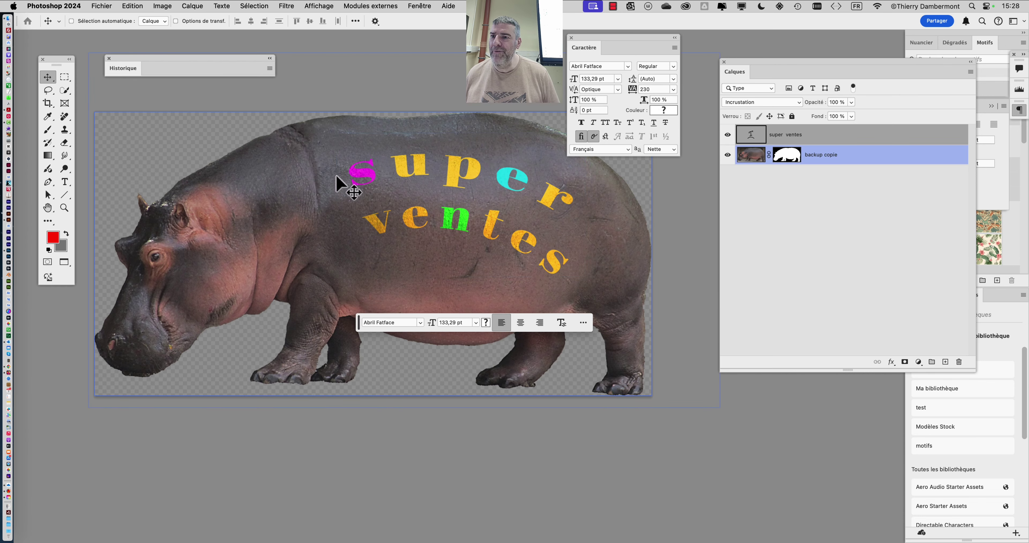
{"action": "left_click", "coordinate": [615, 203]}
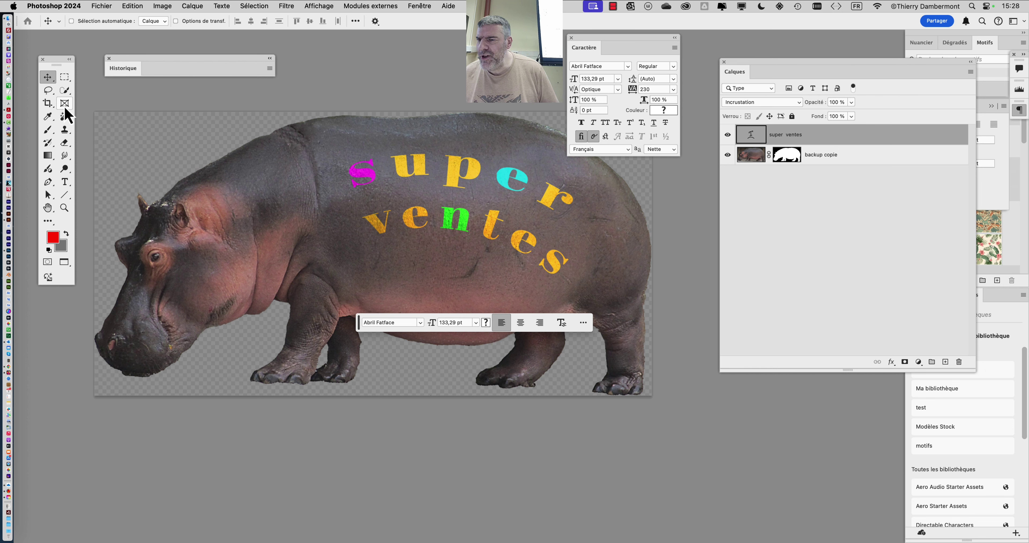
{"action": "left_click", "coordinate": [274, 225]}
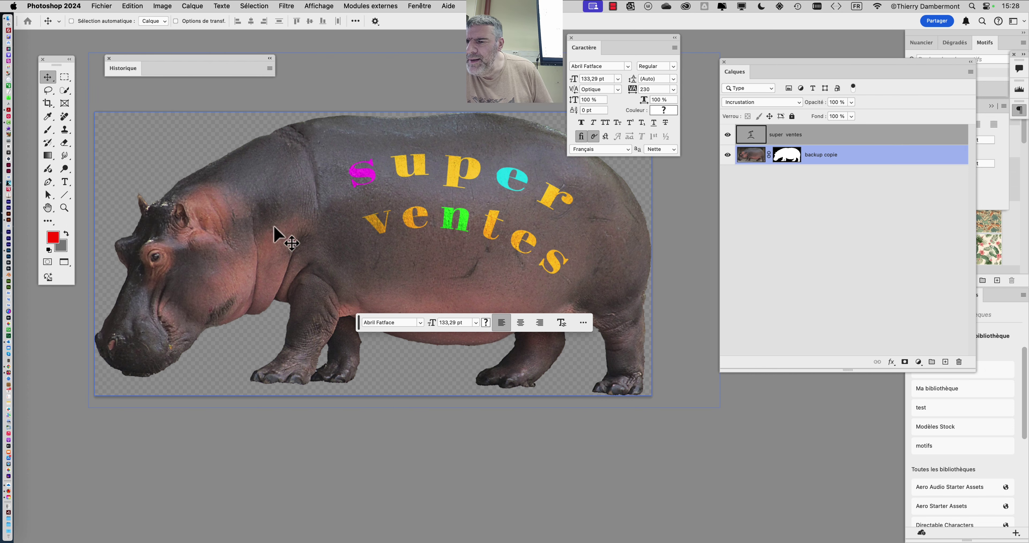
{"action": "left_click", "coordinate": [341, 63]}
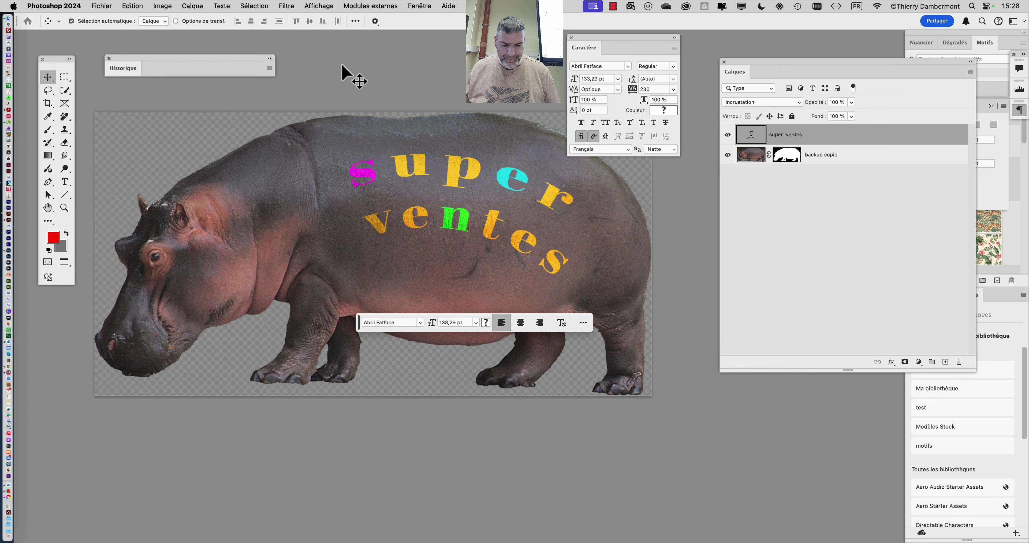
Draw a trial black five-sided polygon about 188 × 179 px on the belly below the text, and undo it.
{"action": "key", "text": "u"}
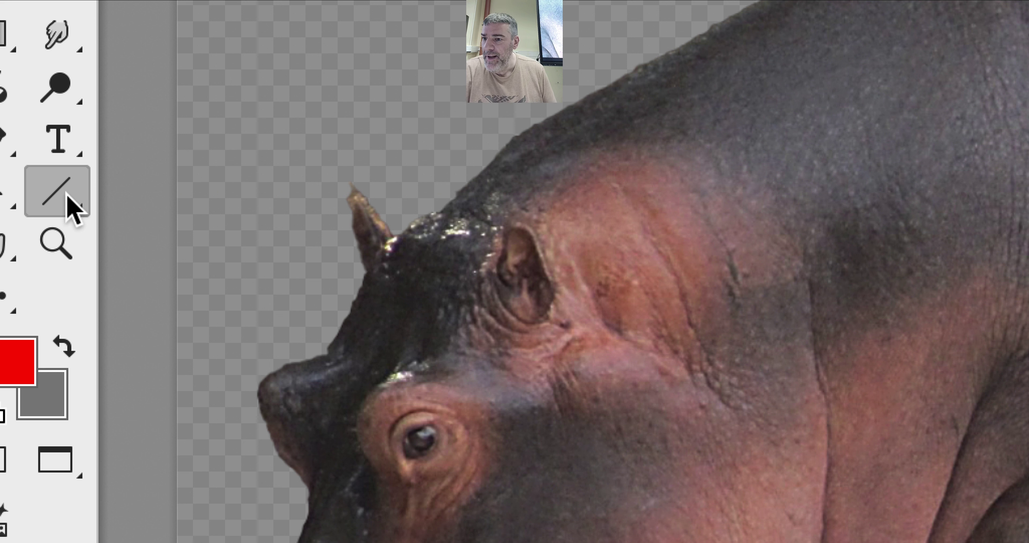
{"action": "right_click", "coordinate": [73, 197]}
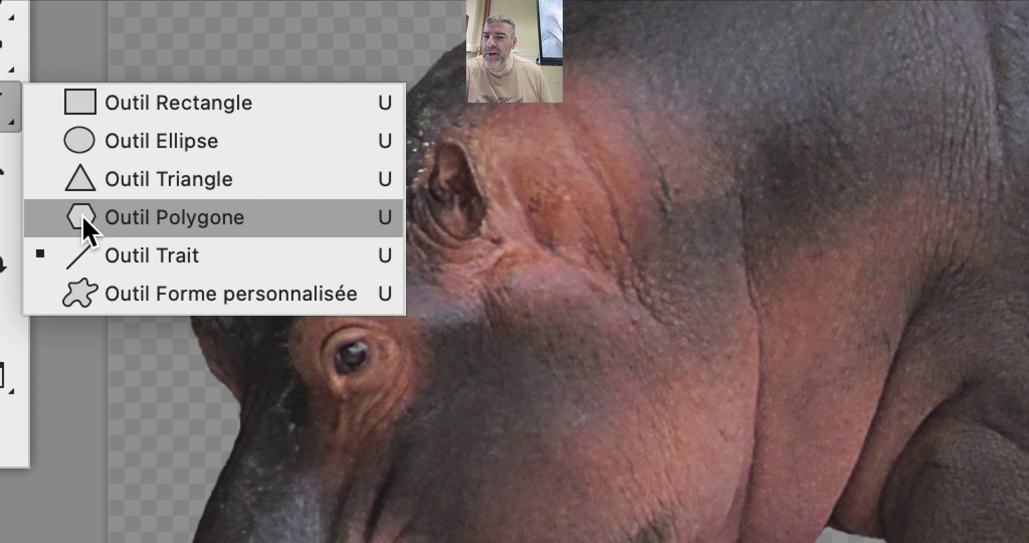
{"action": "left_click", "coordinate": [84, 218]}
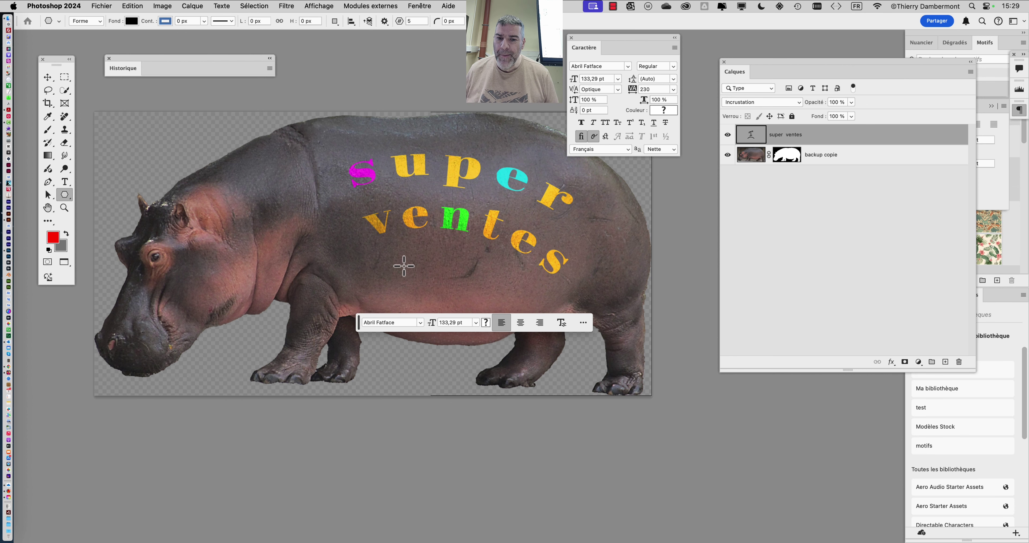
{"action": "left_click_drag", "start_coordinate": [405, 266], "coordinate": [522, 330]}
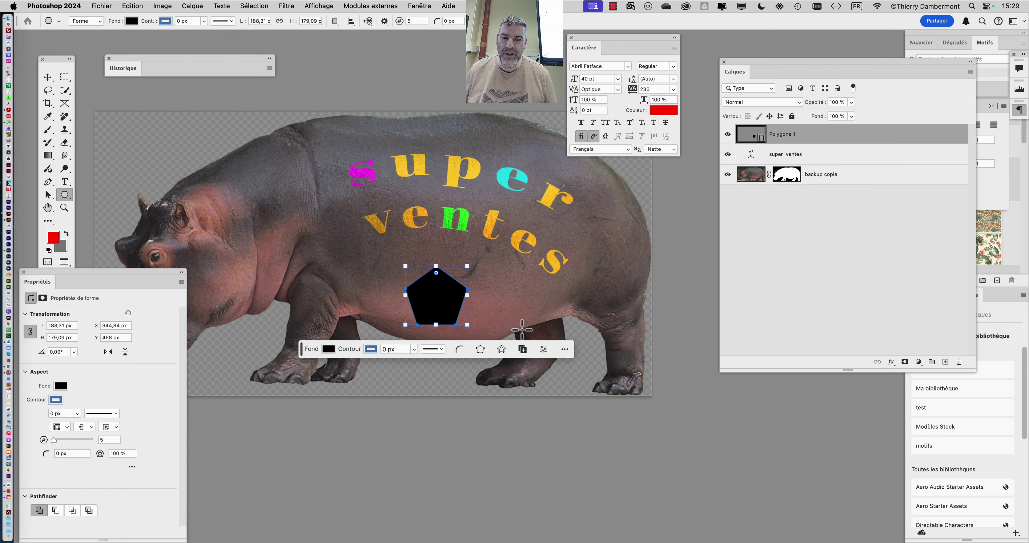
{"action": "key", "text": "super+z"}
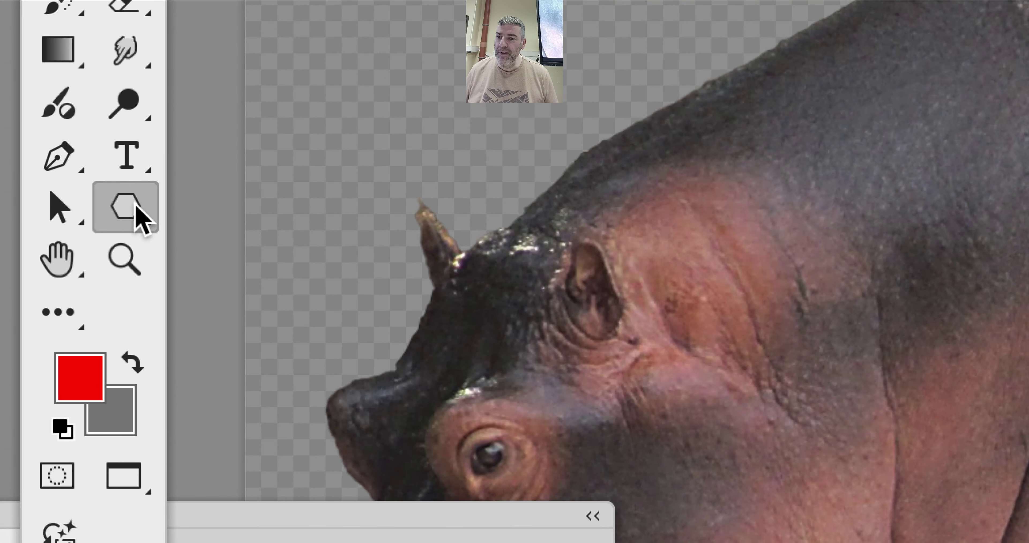
Draw a black five-sided polygon about 124 × 118 px with the Polygon tool on the belly below "ventes".
{"action": "left_click", "coordinate": [141, 216]}
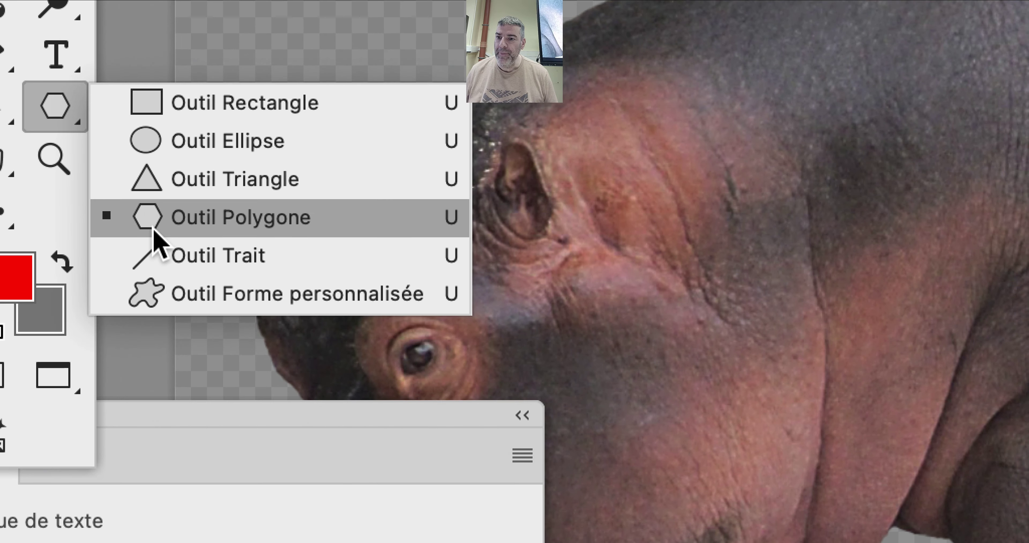
{"action": "left_click", "coordinate": [154, 229]}
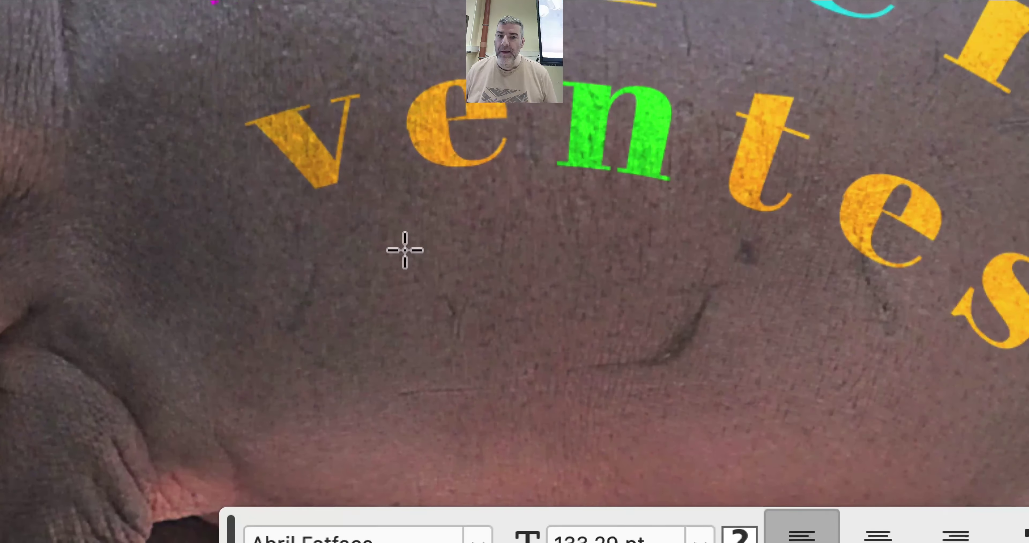
{"action": "left_click_drag", "start_coordinate": [405, 250], "coordinate": [454, 282]}
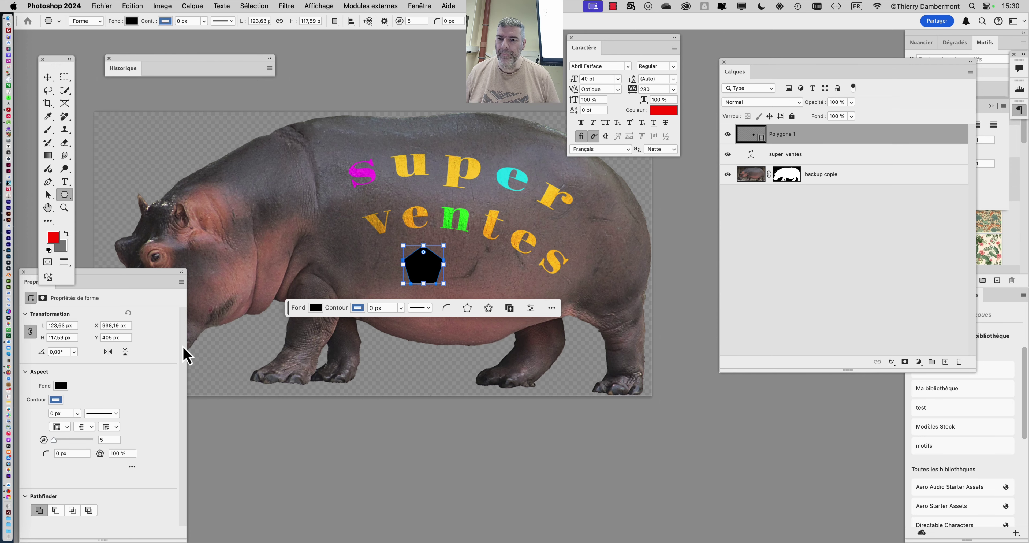
Try 3 and 4 sides on the black polygon, and set its number of sides to 5.
{"action": "left_click_drag", "start_coordinate": [130, 280], "coordinate": [599, 193]}
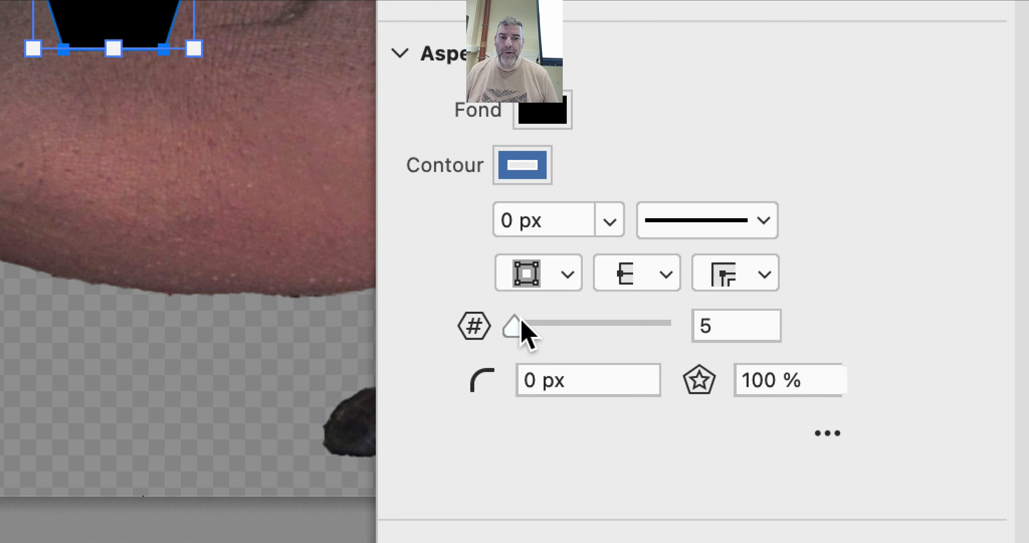
{"action": "left_click_drag", "start_coordinate": [569, 459], "coordinate": [585, 459]}
{"action": "left_click_drag", "start_coordinate": [523, 323], "coordinate": [518, 325]}
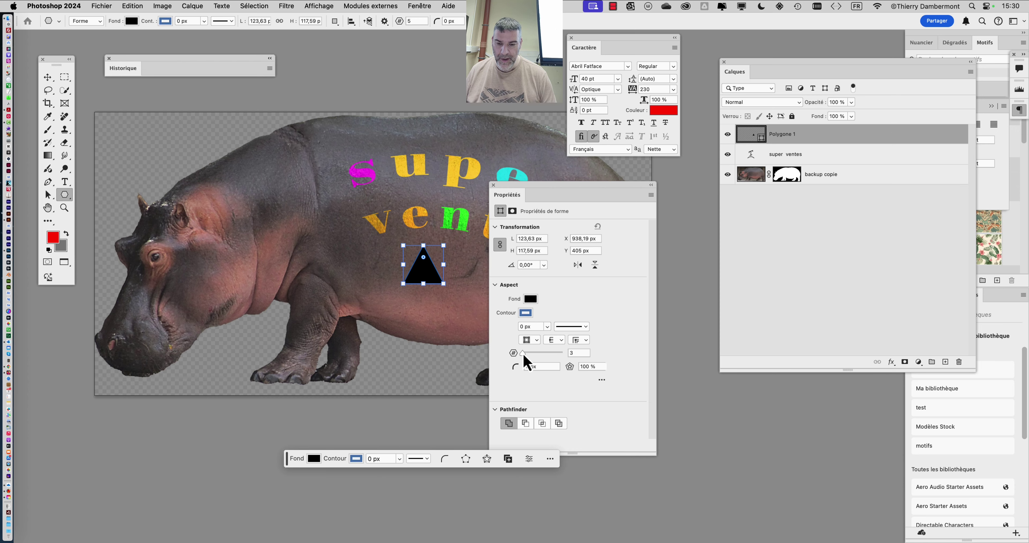
{"action": "scroll", "coordinate": [424, 264], "scroll_direction": "up", "scroll_amount": 3}
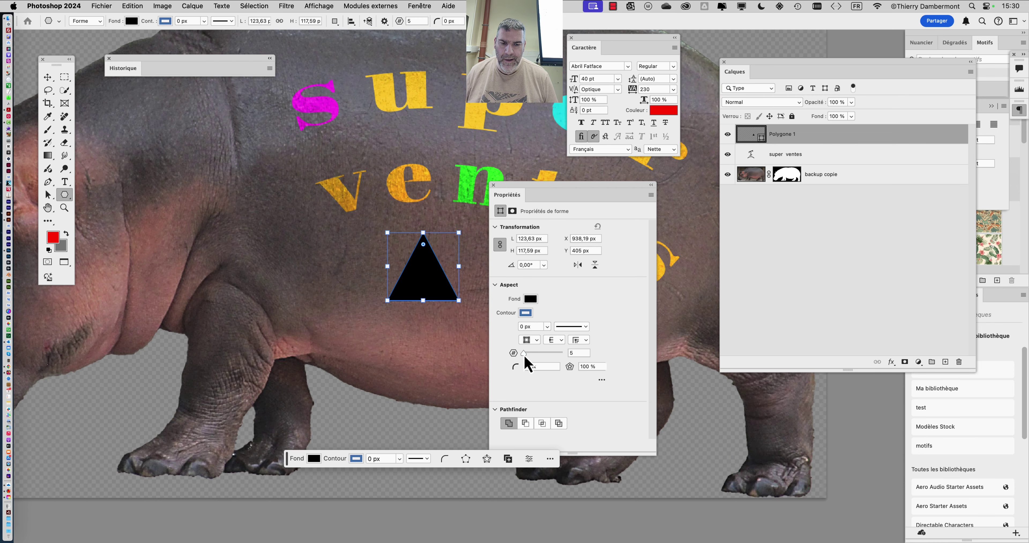
{"action": "left_click_drag", "start_coordinate": [523, 354], "coordinate": [523, 354]}
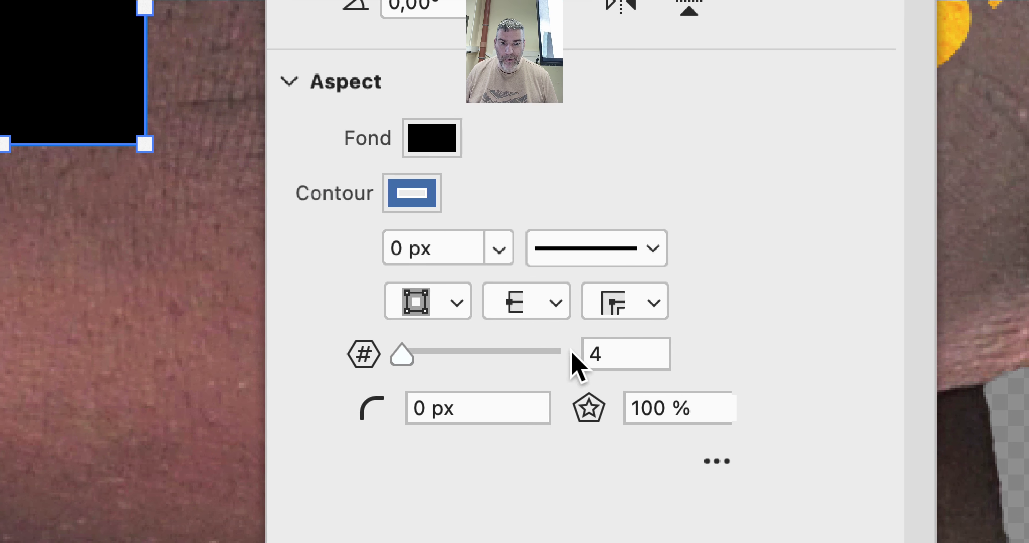
{"action": "left_click", "coordinate": [498, 340]}
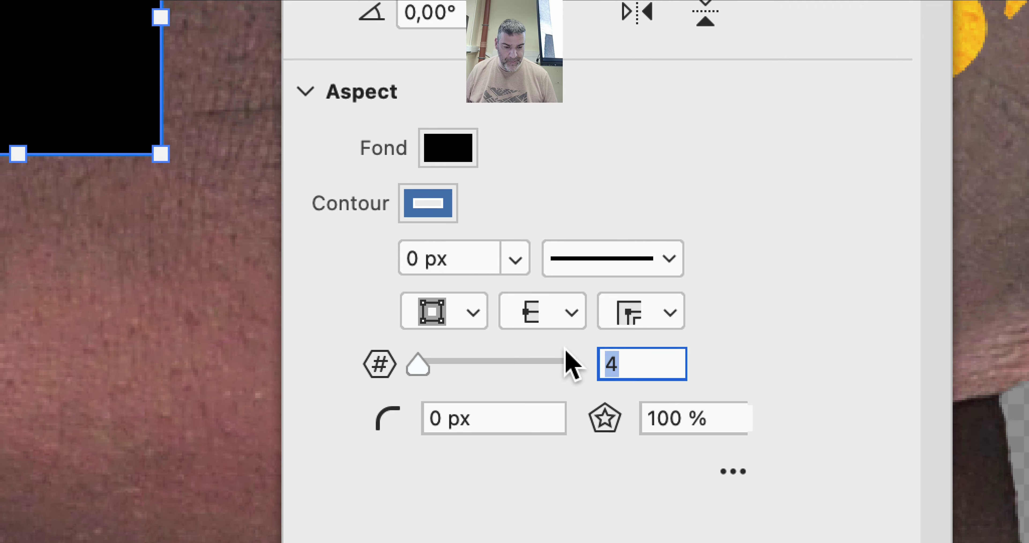
{"action": "type", "text": "5"}
{"action": "key", "text": "Tab"}
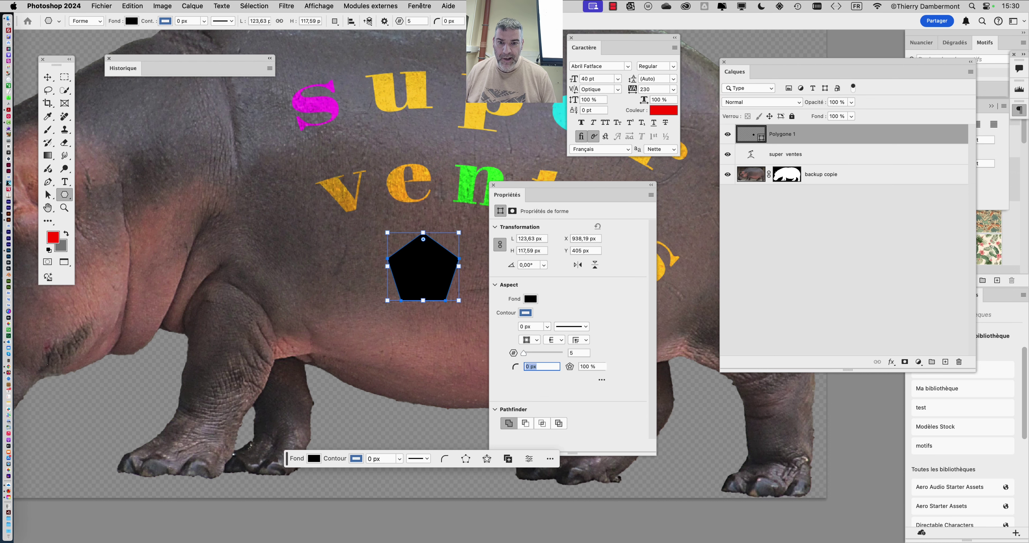
Set the black polygon's number of sides to 6.
{"action": "left_click", "coordinate": [569, 353]}
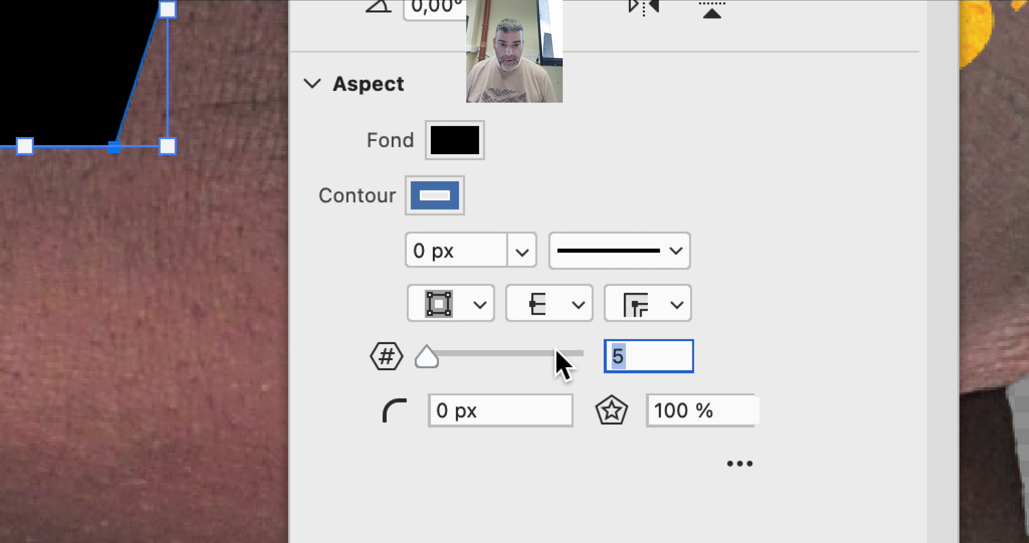
{"action": "type", "text": "6"}
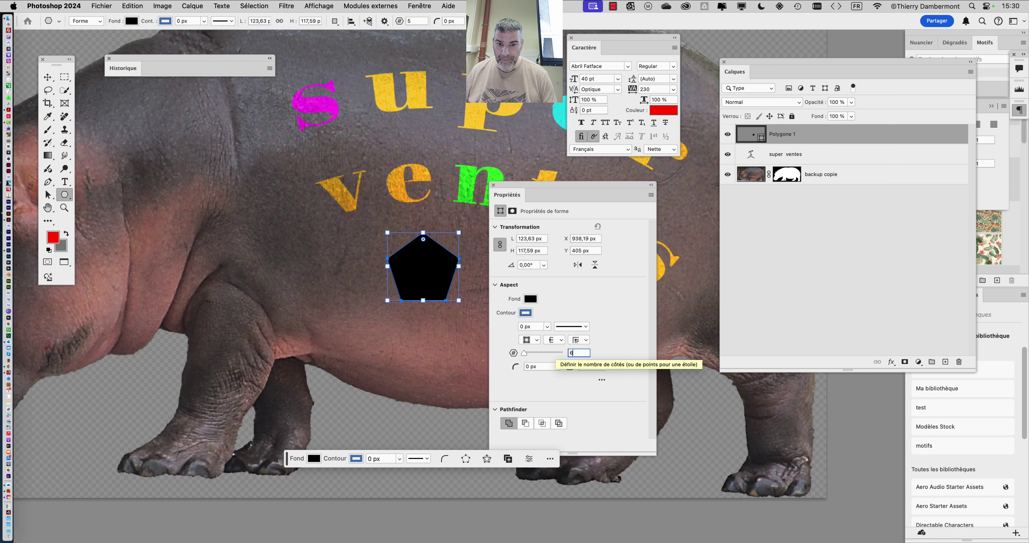
{"action": "key", "text": "Tab"}
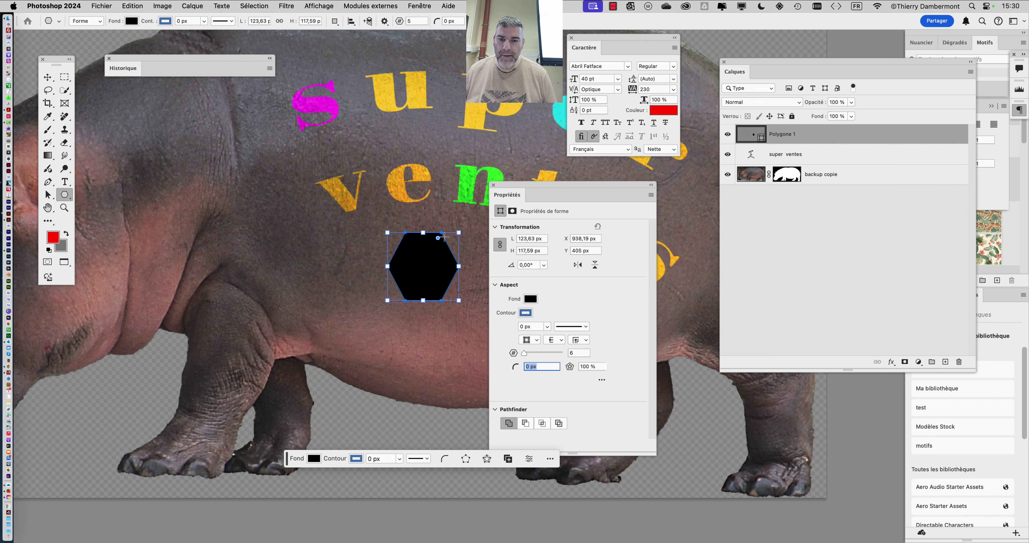
{"action": "left_click_drag", "start_coordinate": [524, 194], "coordinate": [569, 188]}
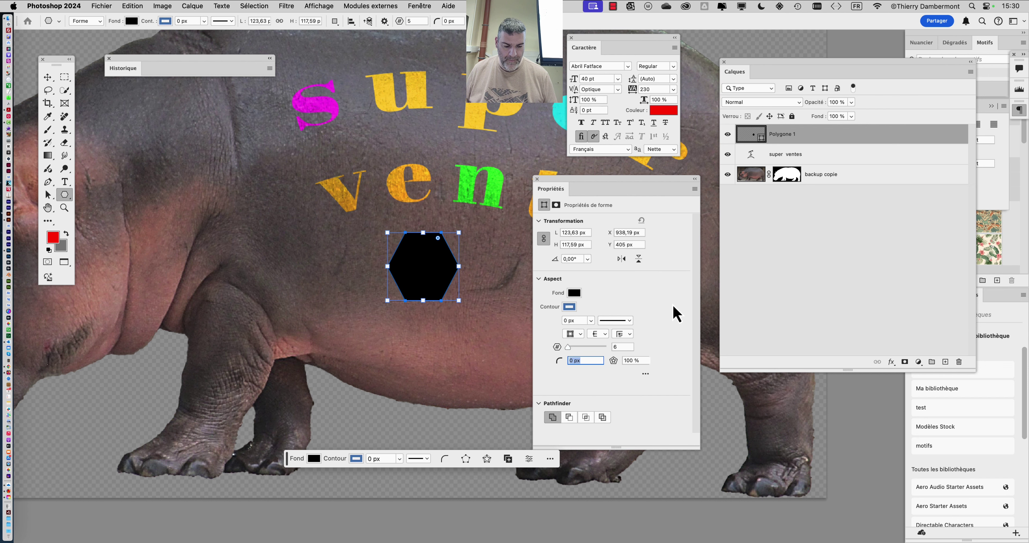
Delete the Polygone 1 layer from the smart object document.
{"action": "left_click", "coordinate": [141, 7]}
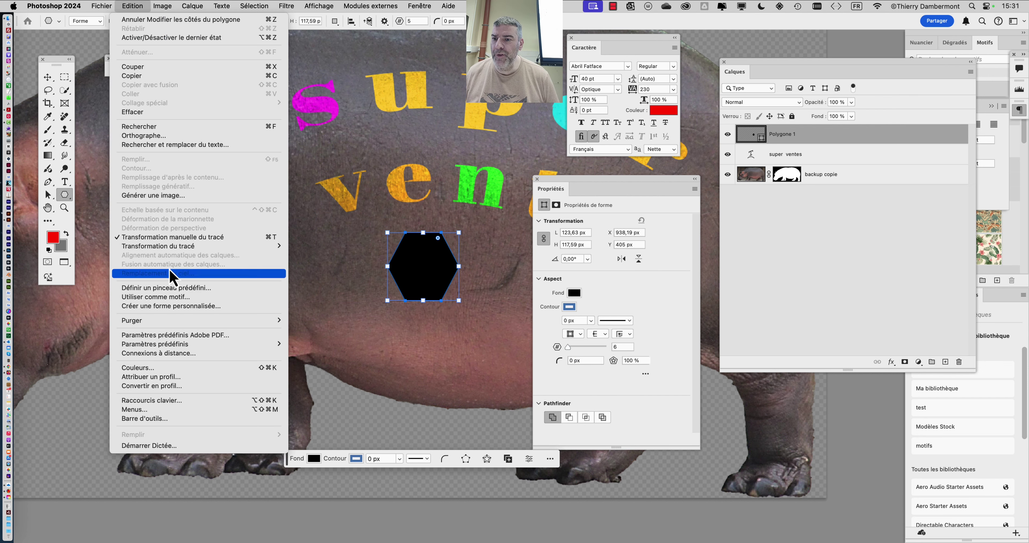
{"action": "left_click", "coordinate": [423, 52]}
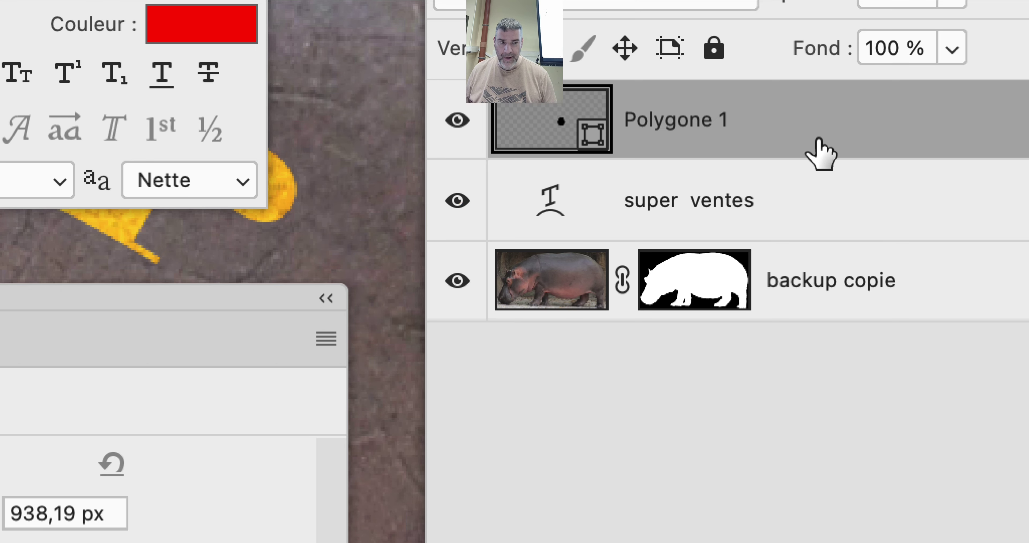
{"action": "left_click_drag", "start_coordinate": [817, 142], "coordinate": [912, 306]}
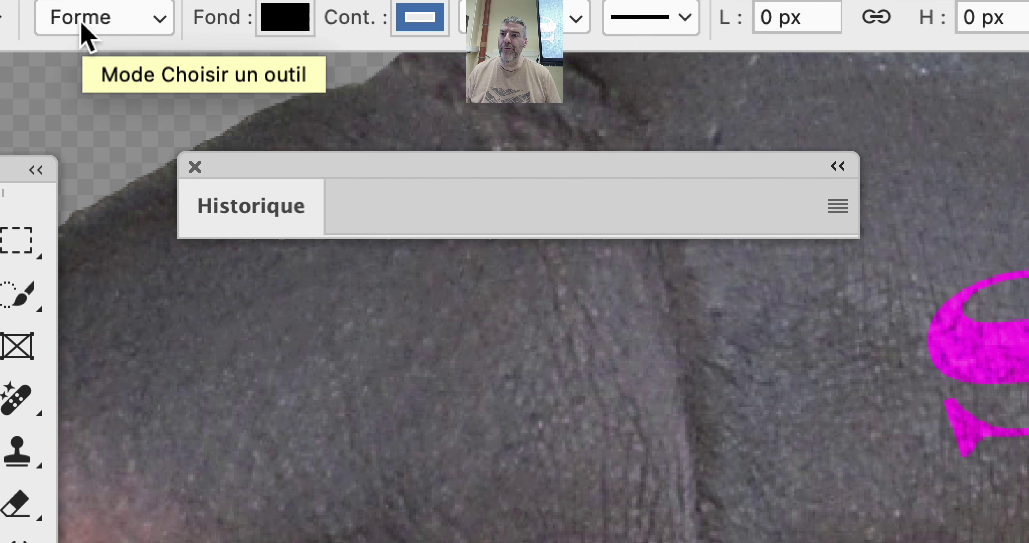
Try the Tracé mode for the Polygon tool and return it to Forme.
{"action": "left_click", "coordinate": [82, 24]}
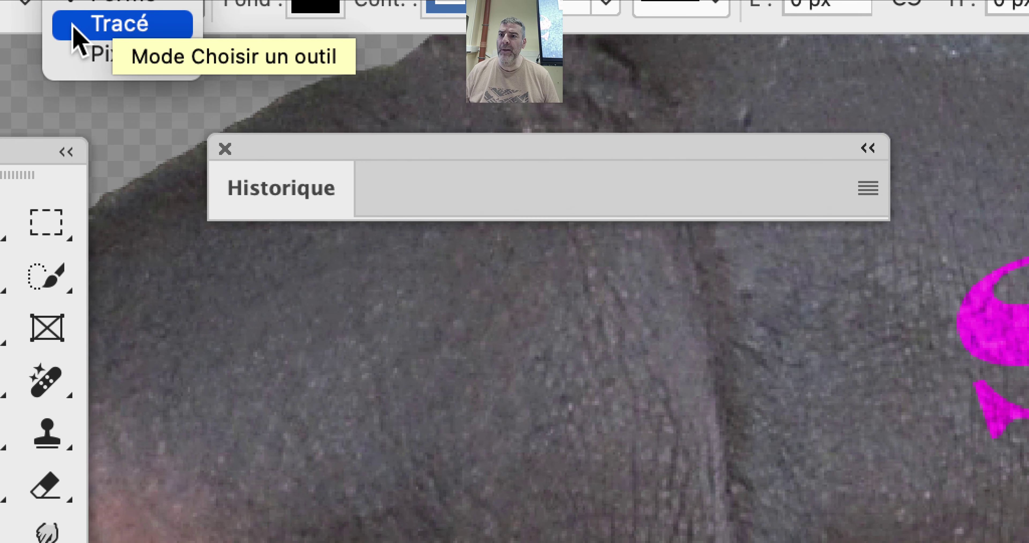
{"action": "left_click", "coordinate": [74, 26]}
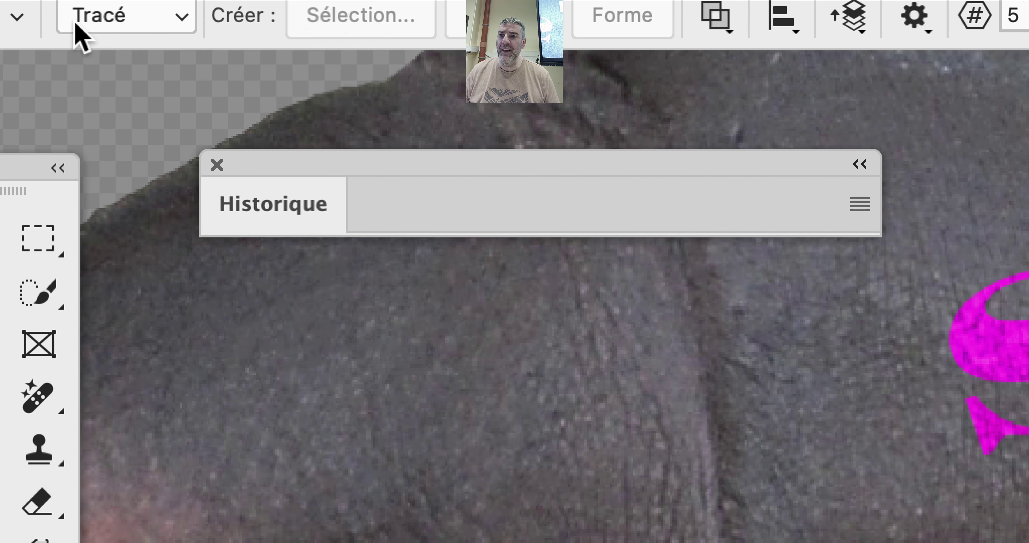
{"action": "left_click", "coordinate": [77, 24]}
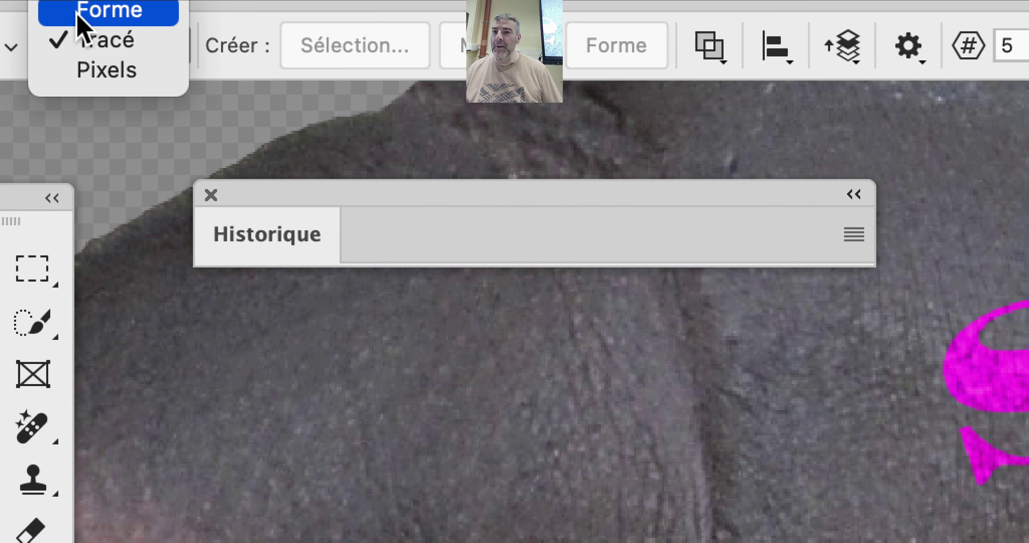
{"action": "left_click", "coordinate": [77, 16]}
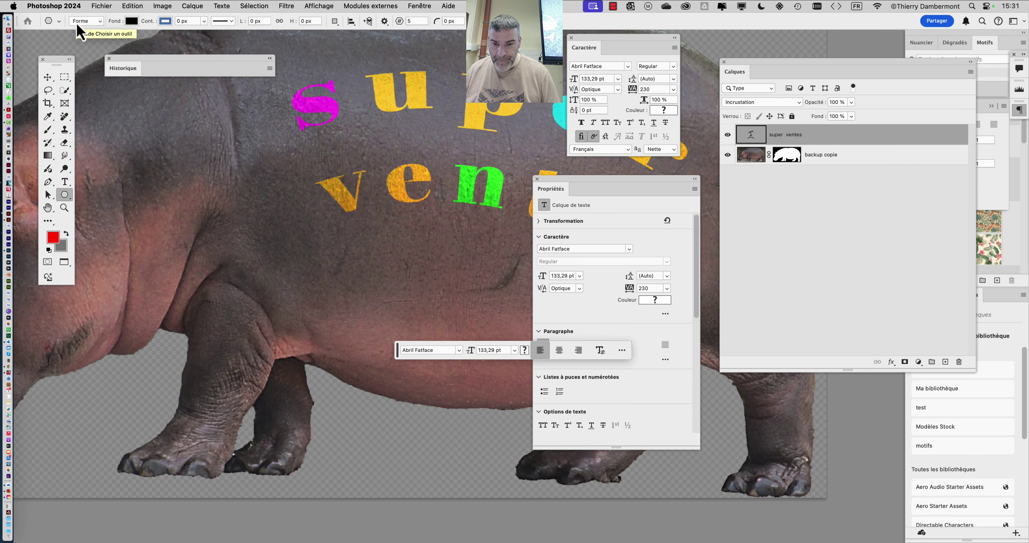
Draw a black five-sided polygon shape about 106 × 100 px on the belly below "ventes".
{"action": "left_click_drag", "start_coordinate": [385, 232], "coordinate": [449, 289]}
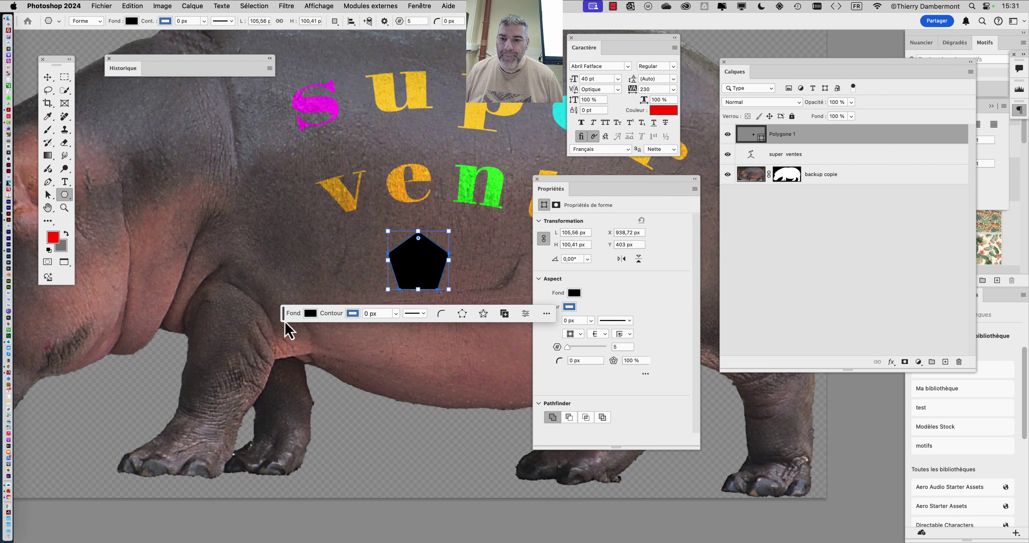
{"action": "left_click_drag", "start_coordinate": [284, 313], "coordinate": [242, 474]}
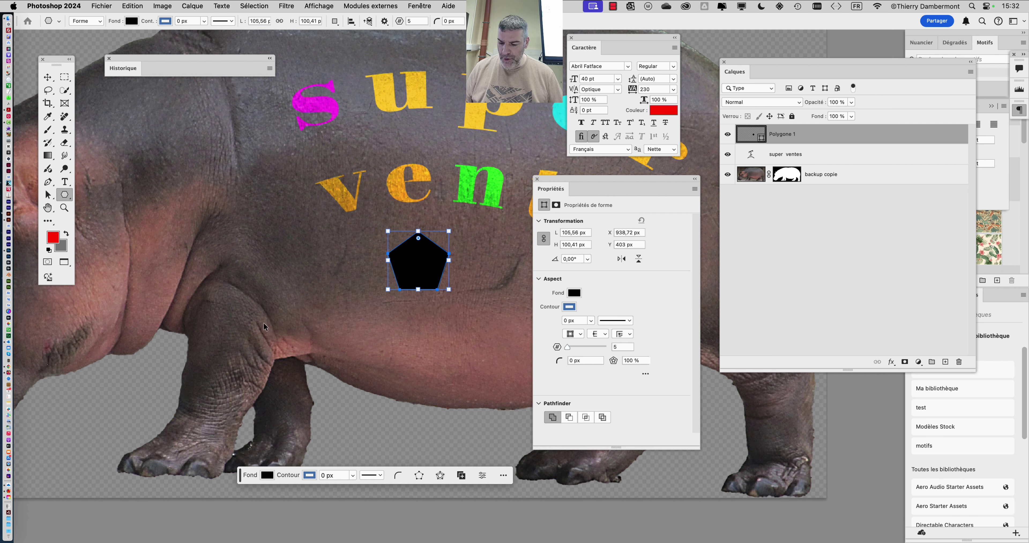
Rotate the black polygon about -33°, scale it proportionally to about 113 %, and place it just below the "ve" of "ventes".
{"action": "key", "text": "super+t"}
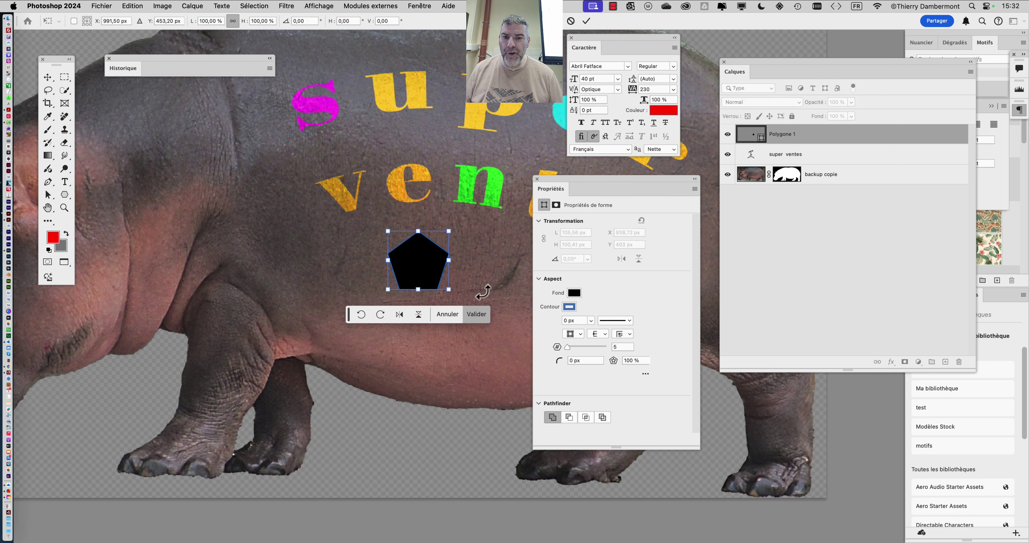
{"action": "left_click_drag", "start_coordinate": [455, 293], "coordinate": [351, 279]}
{"action": "key", "text": "super+z"}
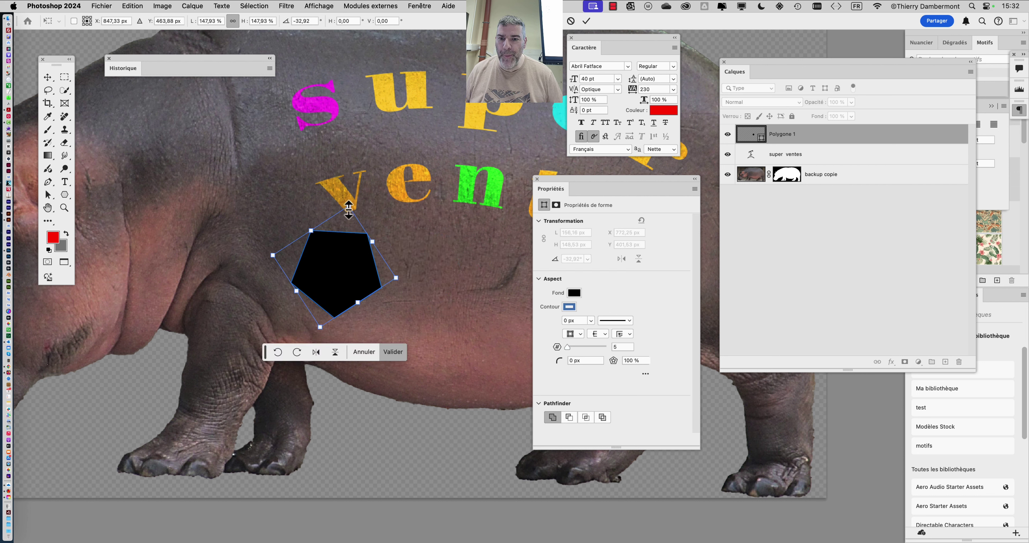
{"action": "left_click_drag", "start_coordinate": [348, 205], "coordinate": [342, 236]}
{"action": "left_click_drag", "start_coordinate": [335, 279], "coordinate": [372, 256]}
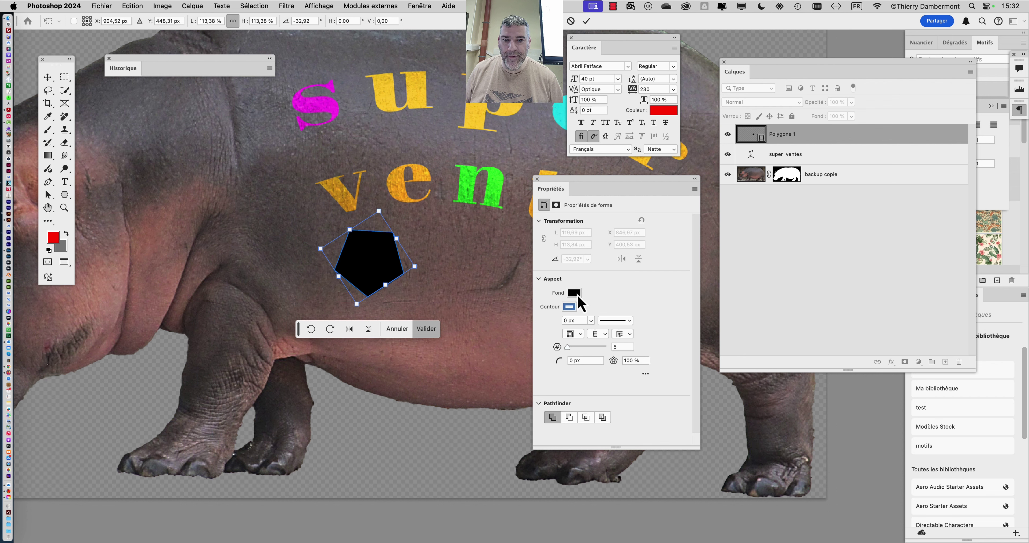
Recolour the polygon shape's fill to magenta, e12fd7.
{"action": "double_click", "coordinate": [753, 136]}
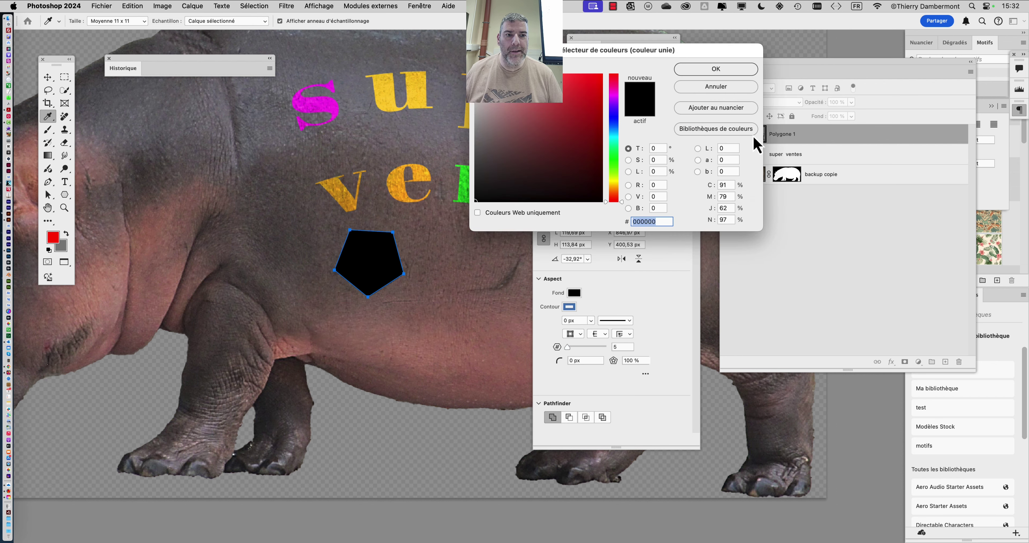
{"action": "left_click", "coordinate": [717, 87]}
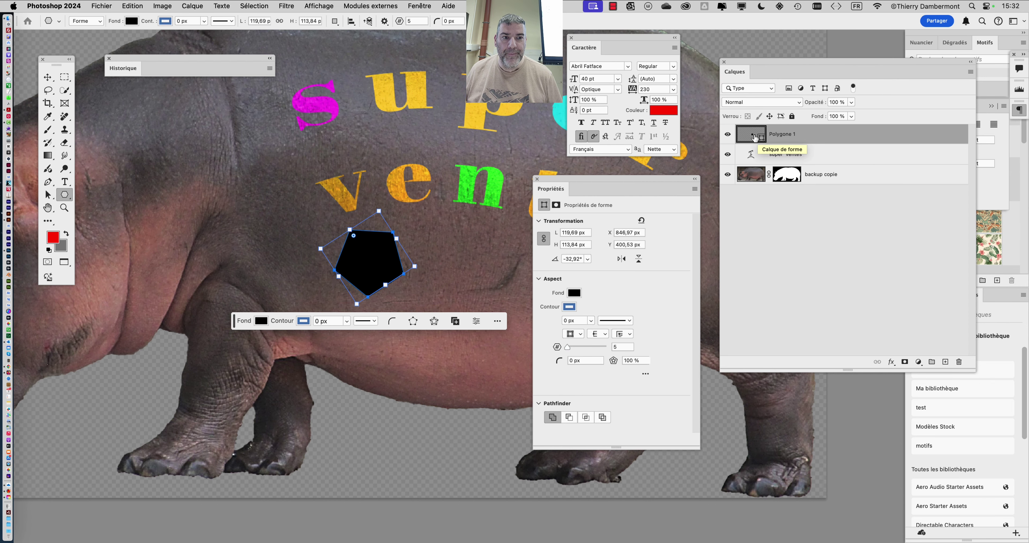
{"action": "double_click", "coordinate": [755, 138]}
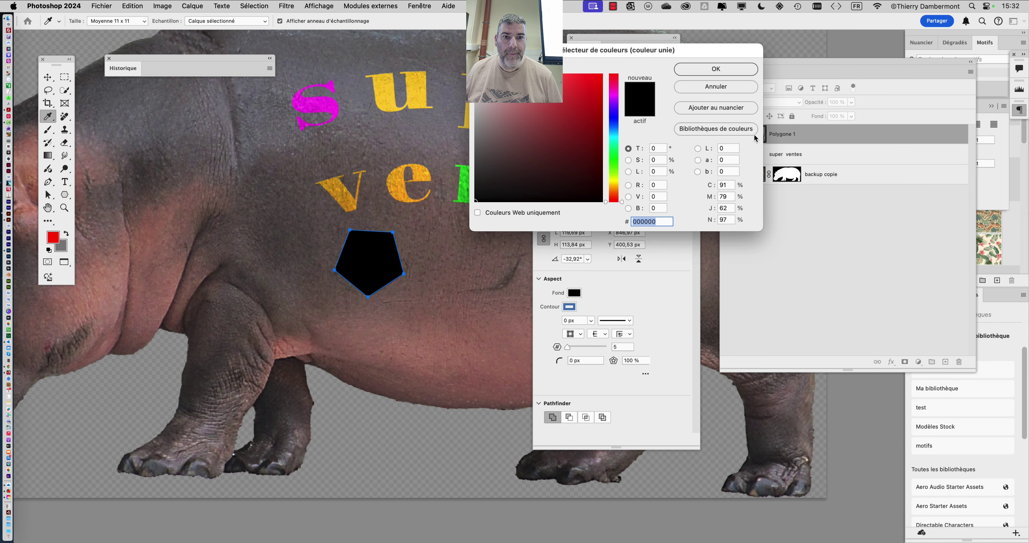
{"action": "left_click", "coordinate": [562, 94]}
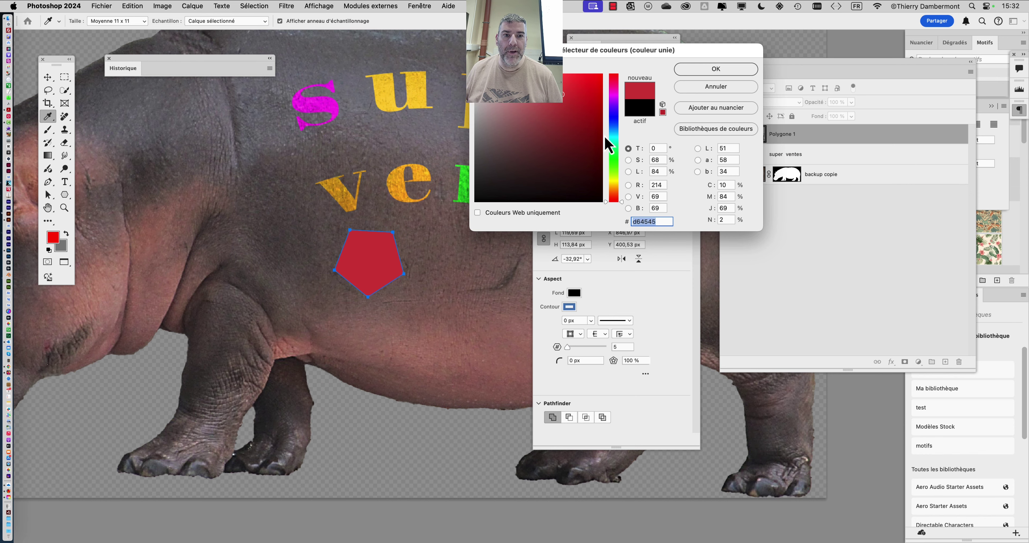
{"action": "left_click_drag", "start_coordinate": [606, 138], "coordinate": [614, 95]}
{"action": "left_click", "coordinate": [576, 89]}
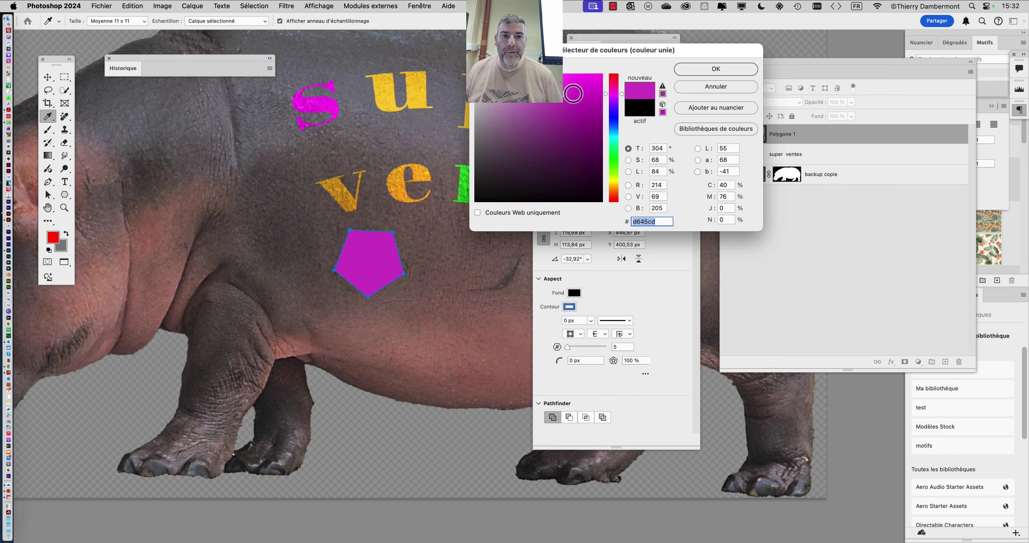
{"action": "left_click", "coordinate": [678, 74]}
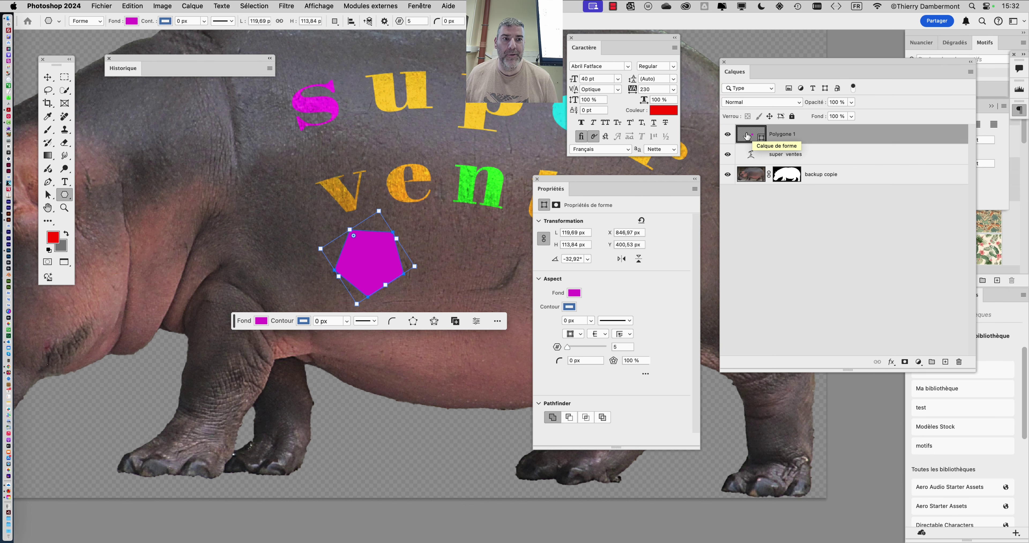
Change the polygon shape's fill colour to bright green, 2fe155.
{"action": "double_click", "coordinate": [747, 136]}
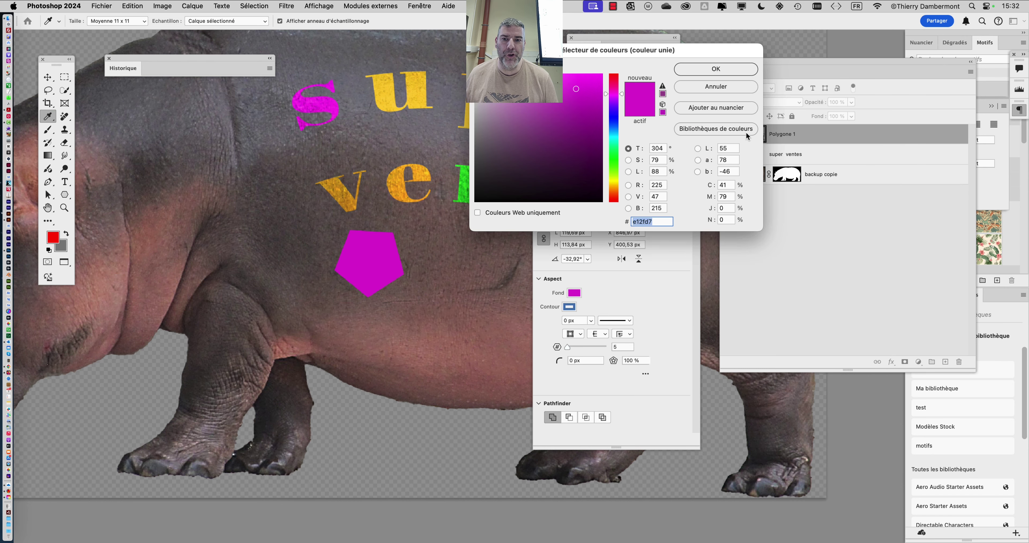
{"action": "left_click", "coordinate": [614, 156]}
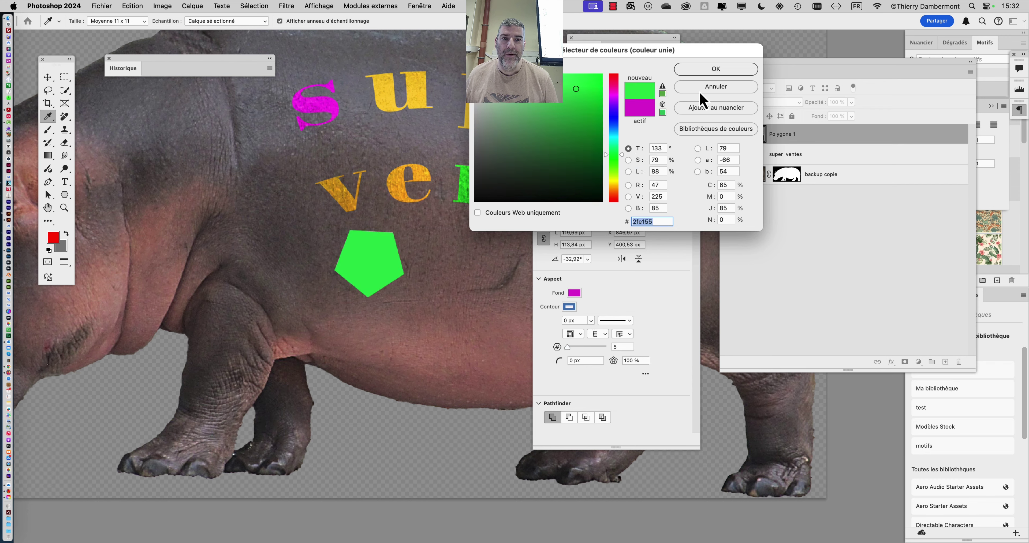
{"action": "left_click", "coordinate": [715, 70]}
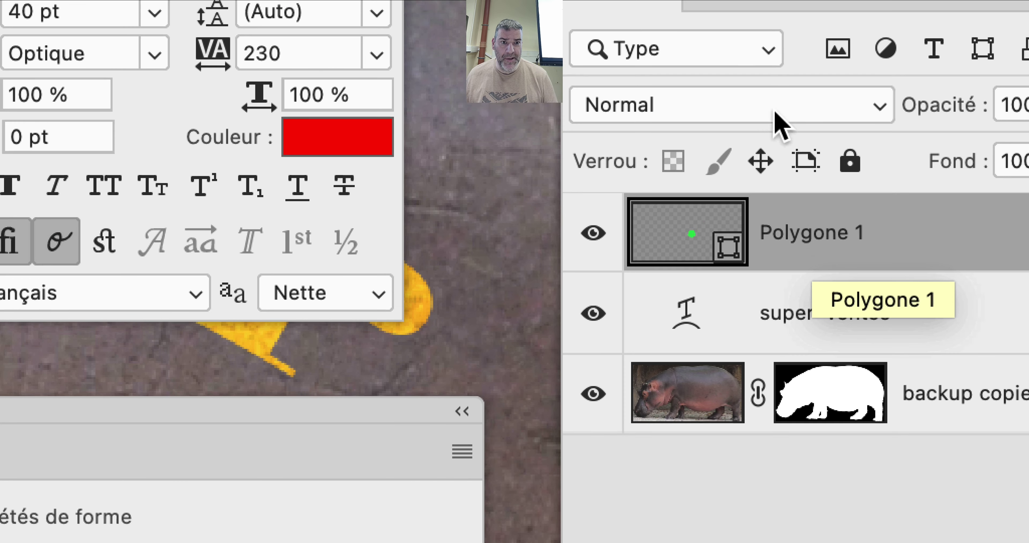
Set the Polygone 1 layer's blend mode to Incrustation and inspect the skin texture through the green shape.
{"action": "left_click", "coordinate": [745, 5]}
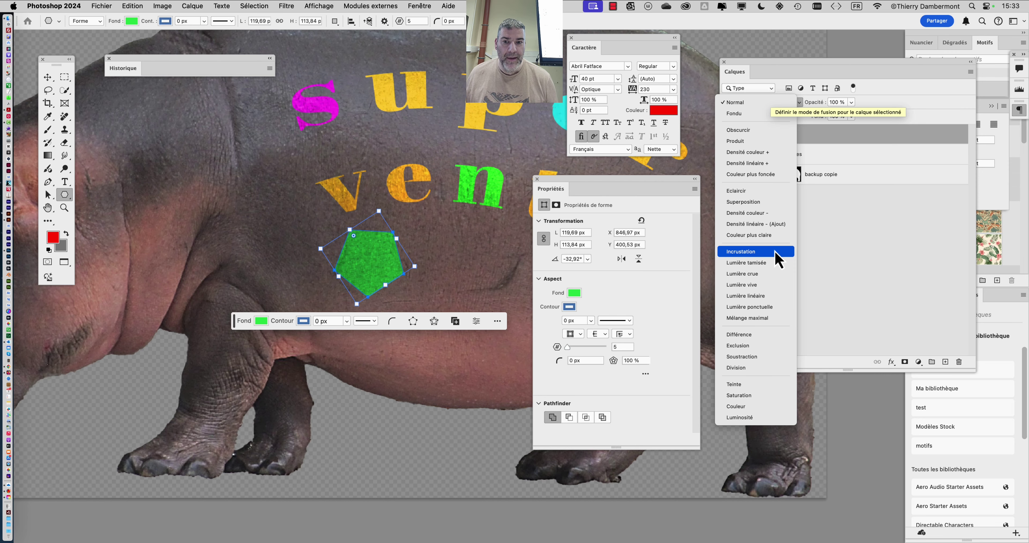
{"action": "left_click", "coordinate": [776, 252]}
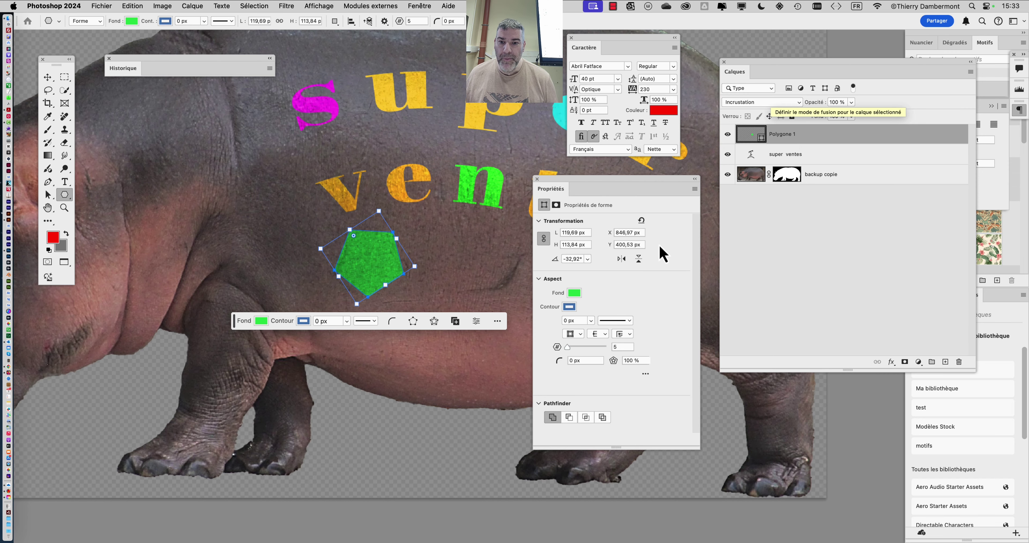
{"action": "scroll", "coordinate": [380, 271], "scroll_direction": "up", "scroll_amount": 3}
{"action": "scroll", "coordinate": [381, 275], "scroll_direction": "down", "scroll_amount": 4}
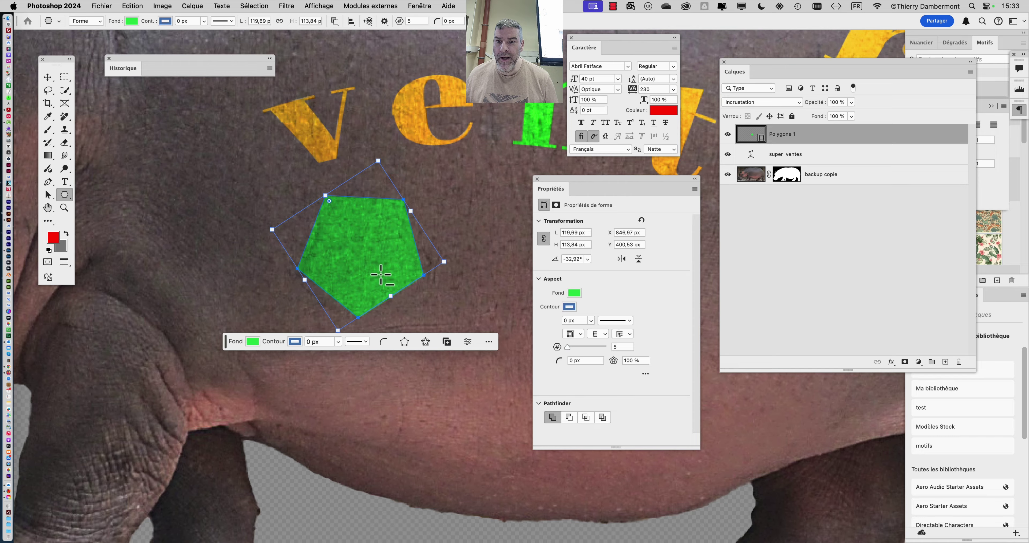
{"action": "scroll", "coordinate": [379, 276], "scroll_direction": "down", "scroll_amount": 3}
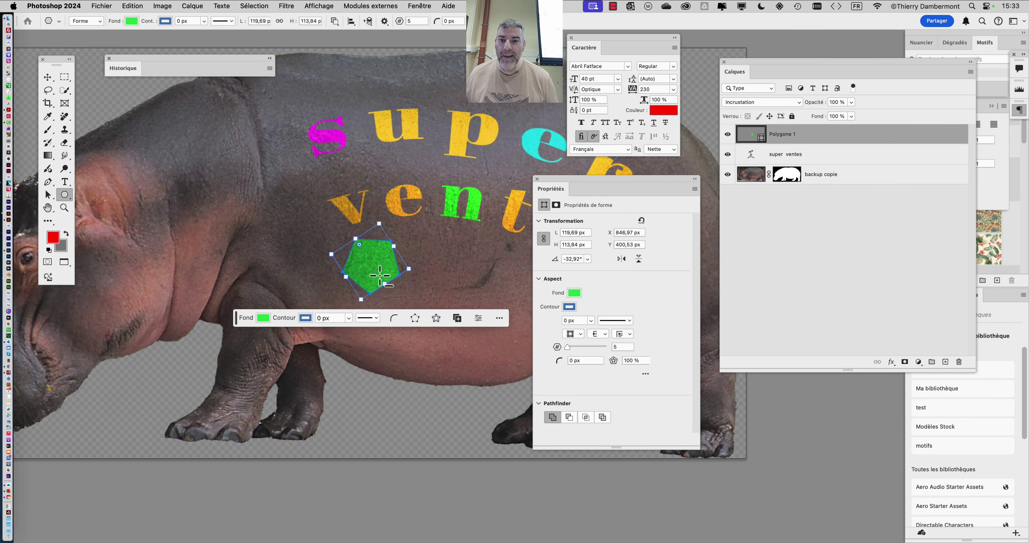
{"action": "left_click_drag", "start_coordinate": [306, 223], "coordinate": [172, 165]}
{"action": "scroll", "coordinate": [172, 166], "scroll_direction": "up", "scroll_amount": 2}
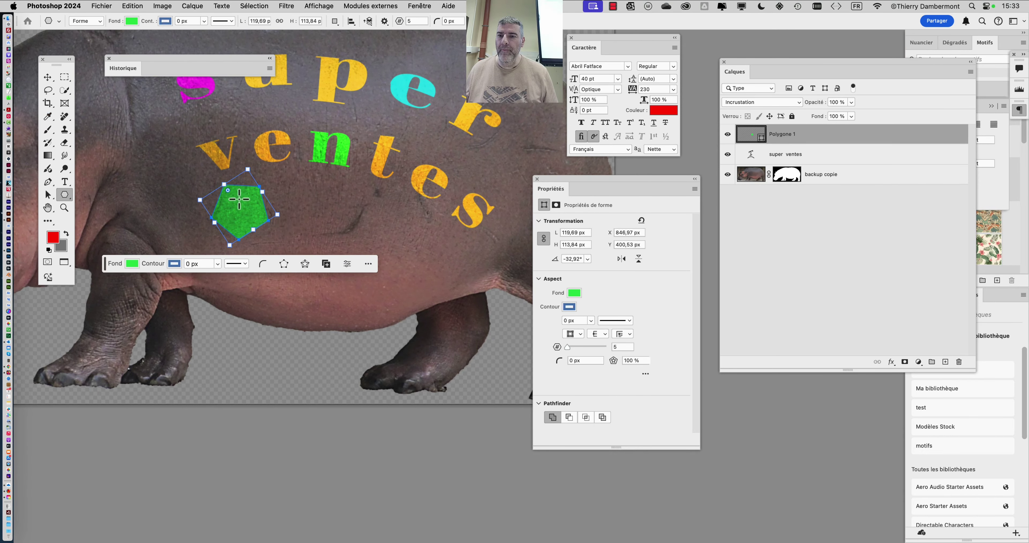
{"action": "left_click_drag", "start_coordinate": [354, 216], "coordinate": [385, 304]}
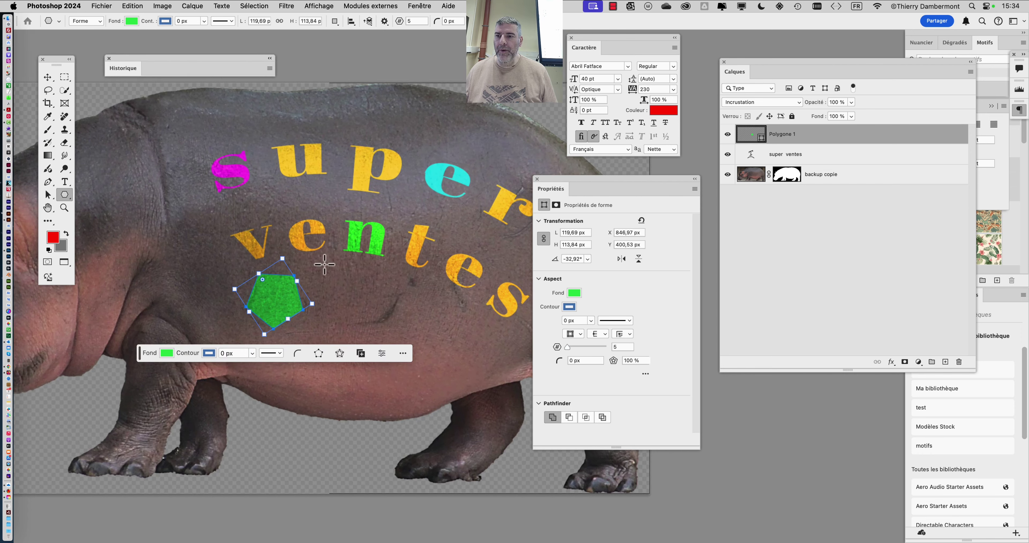
Move the green polygon with the path selection tool to the shoulder, beside the "s" of "super", at about X 651 px, Y 210 px.
{"action": "left_click", "coordinate": [48, 198]}
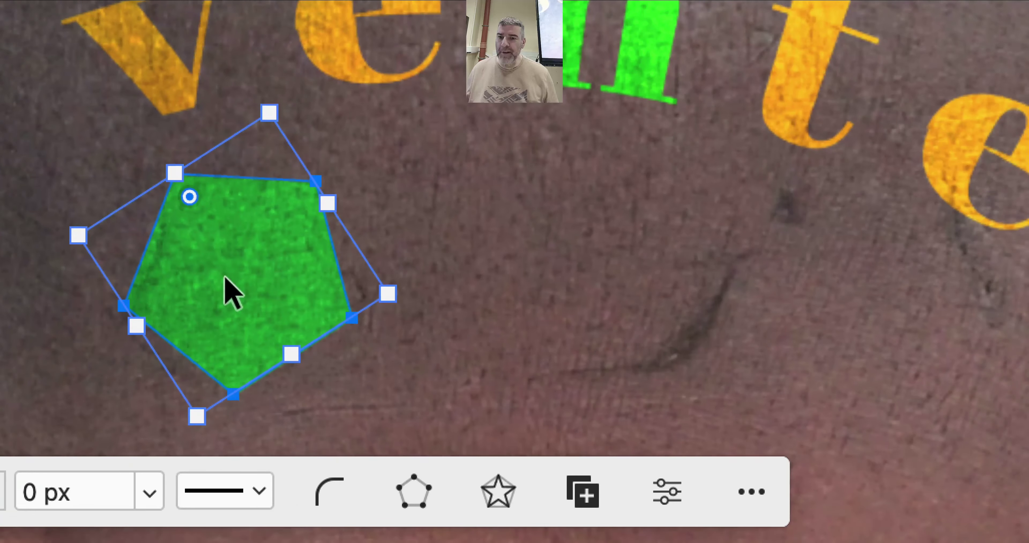
{"action": "left_click_drag", "start_coordinate": [376, 505], "coordinate": [0, 96]}
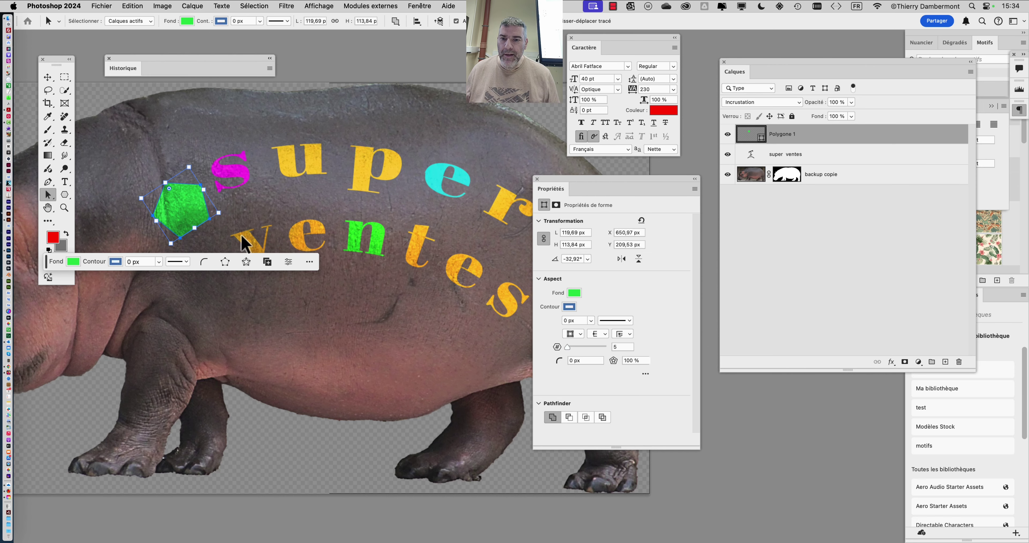
{"action": "scroll", "coordinate": [290, 252], "scroll_direction": "down", "scroll_amount": 3}
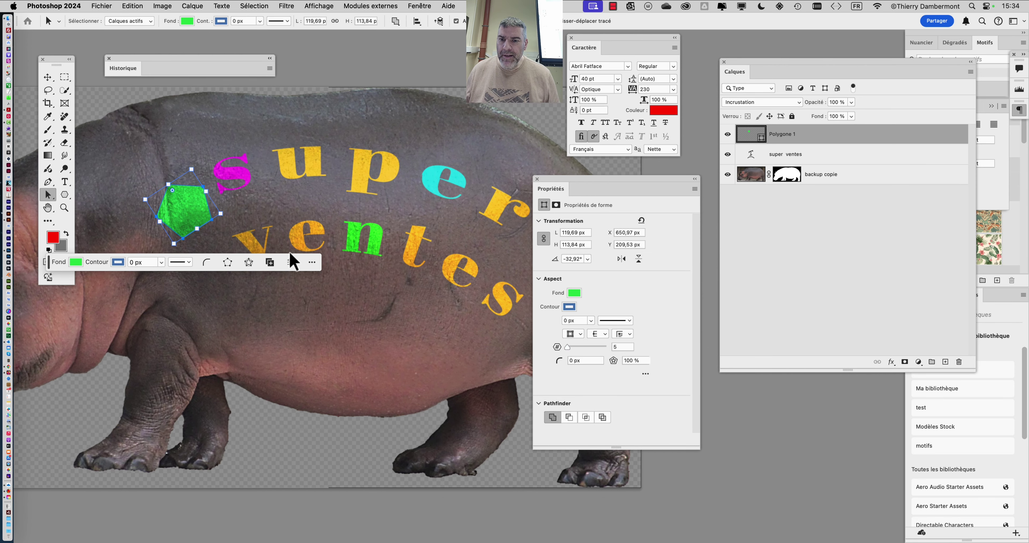
{"action": "left_click_drag", "start_coordinate": [295, 222], "coordinate": [237, 181]}
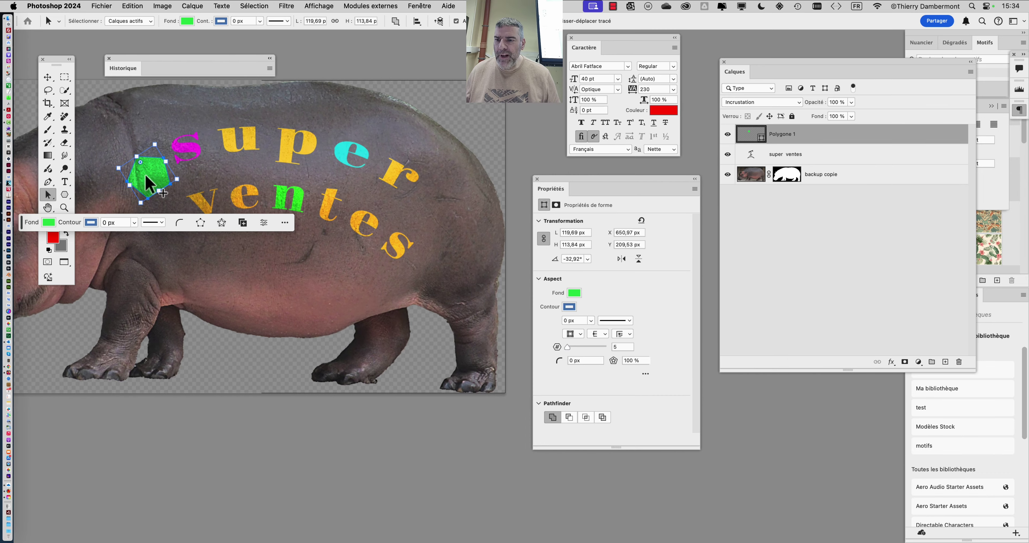
Duplicate the Polygone 1 layer and move the copied green polygon onto the hippo's rump, at about X 1443 px, Y 331 px.
{"action": "left_click_drag", "start_coordinate": [145, 174], "coordinate": [475, 239]}
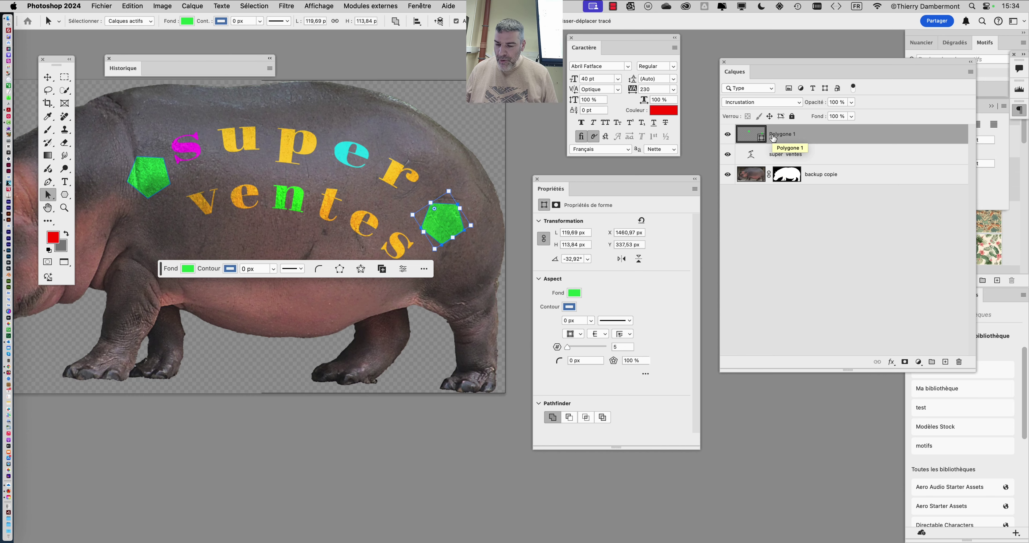
{"action": "key", "text": "super+z"}
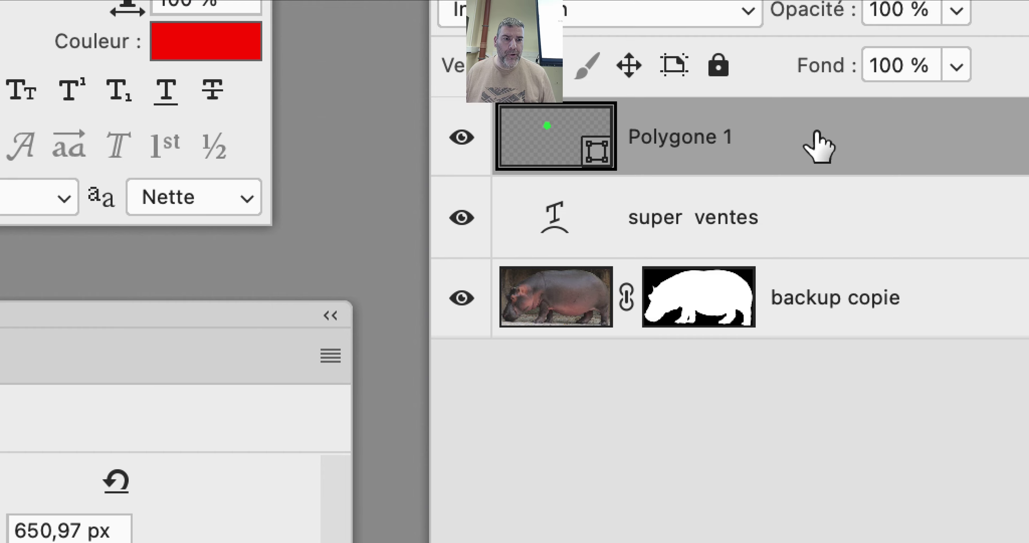
{"action": "left_click_drag", "start_coordinate": [818, 147], "coordinate": [919, 316]}
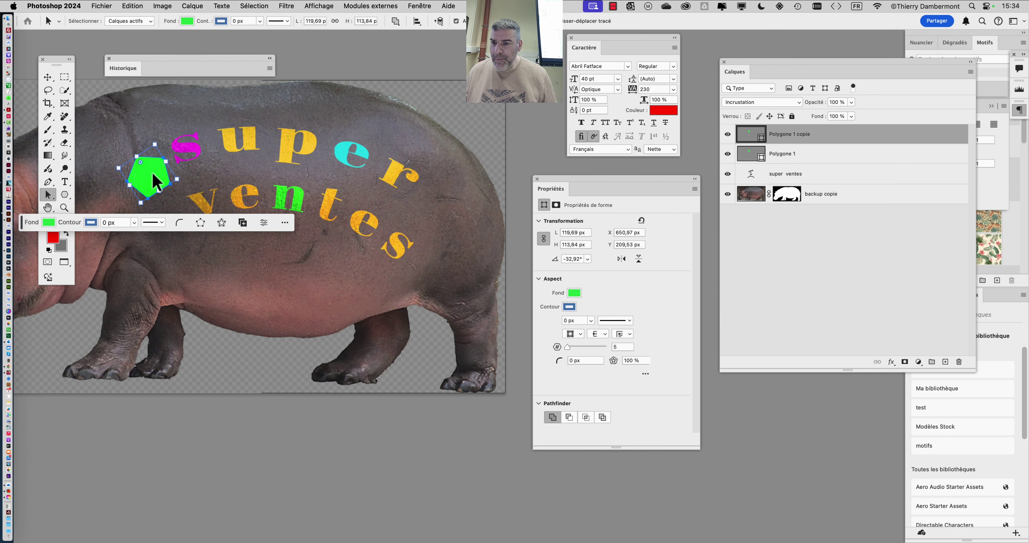
{"action": "left_click_drag", "start_coordinate": [153, 175], "coordinate": [441, 218]}
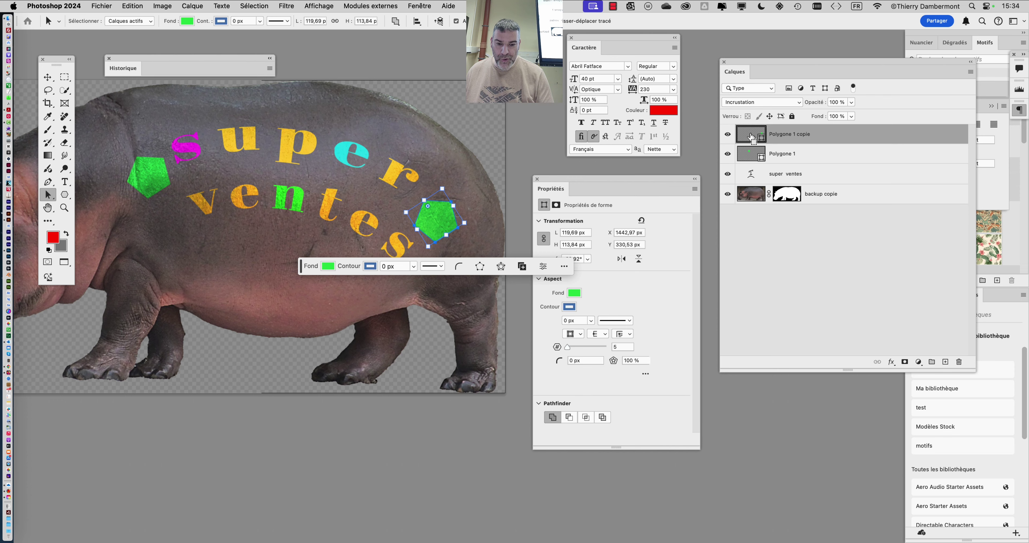
Change the fill colour of the Polygone 1 copie shape to a deep magenta pink and deselect the layer.
{"action": "double_click", "coordinate": [753, 142]}
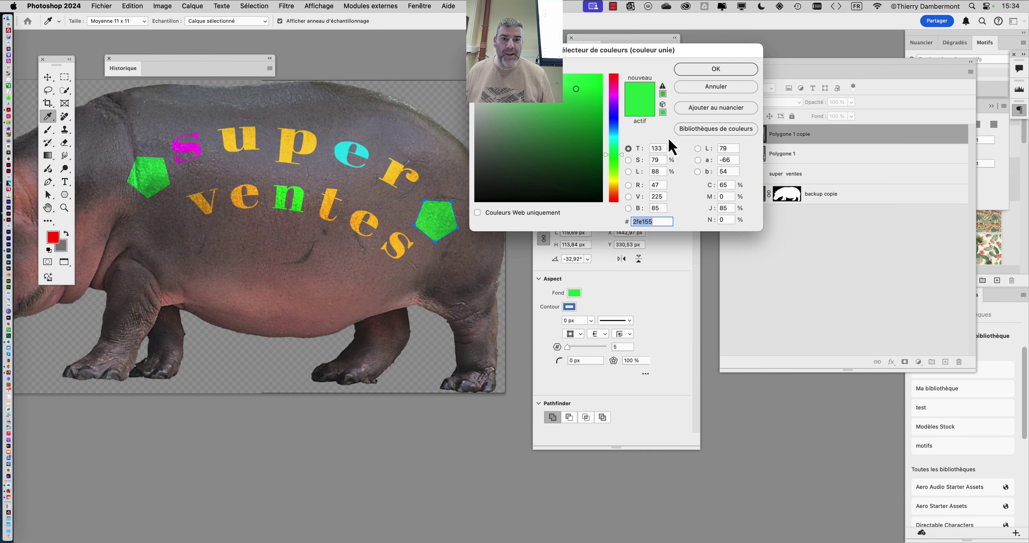
{"action": "left_click", "coordinate": [613, 181]}
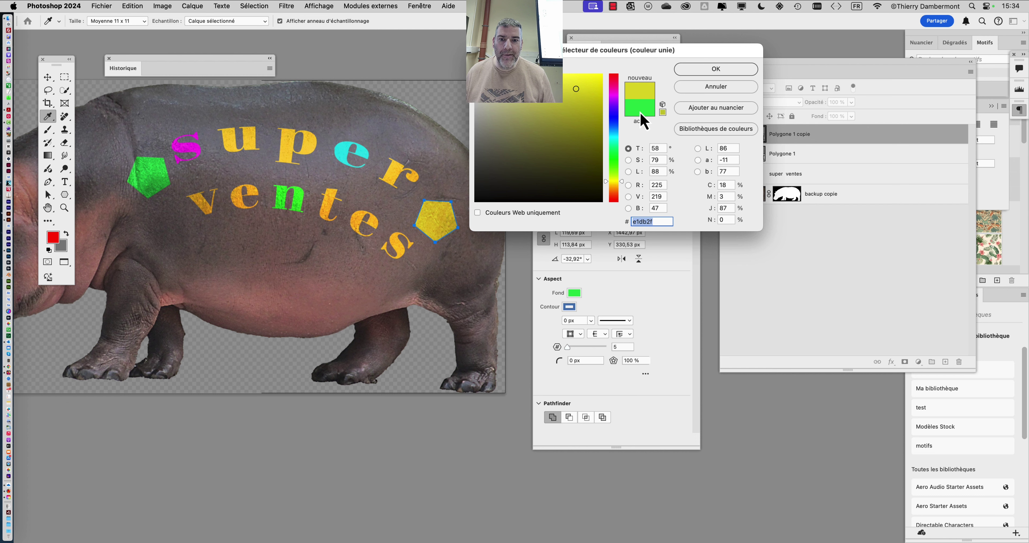
{"action": "left_click", "coordinate": [614, 94]}
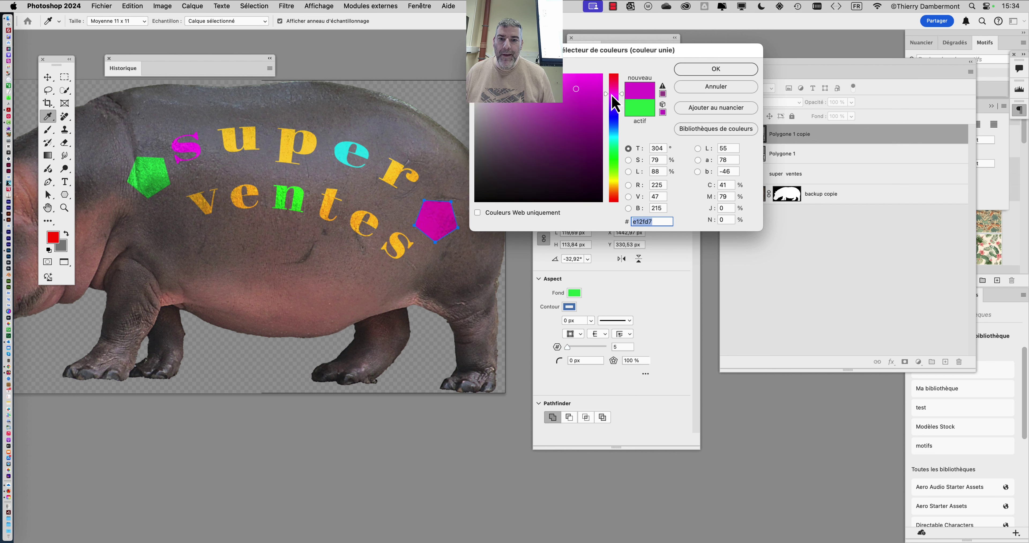
{"action": "left_click", "coordinate": [614, 104]}
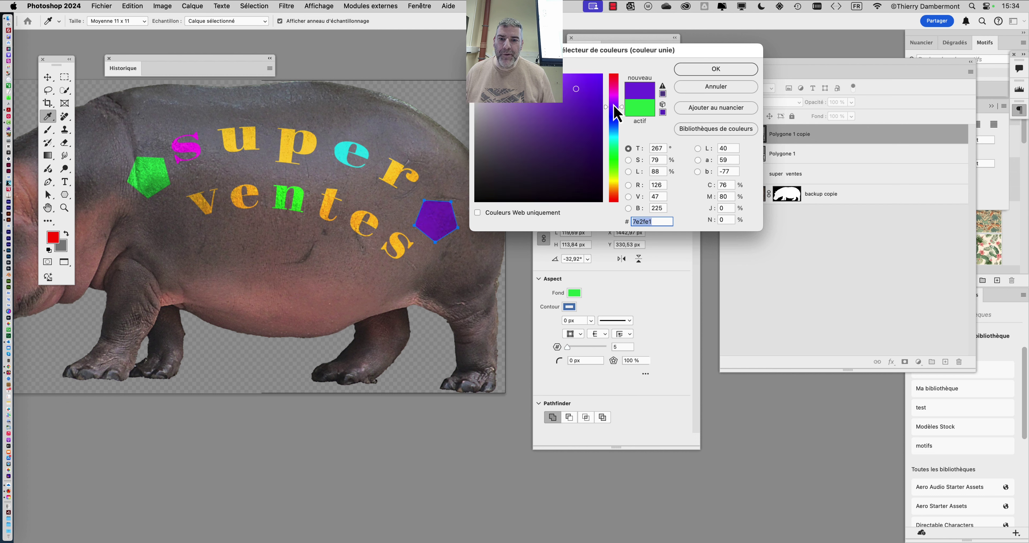
{"action": "left_click", "coordinate": [615, 88]}
{"action": "left_click", "coordinate": [695, 70]}
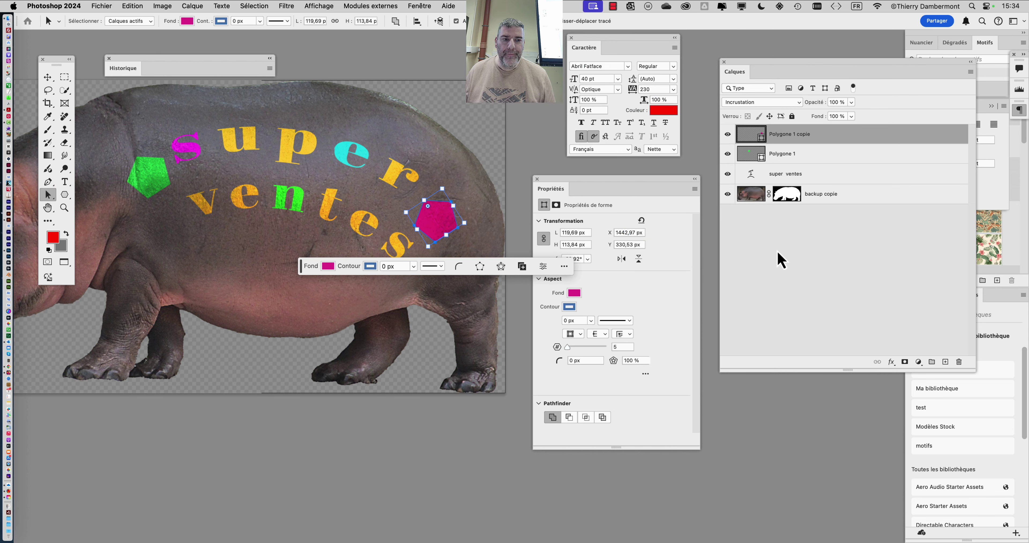
{"action": "left_click", "coordinate": [779, 259]}
{"action": "scroll", "coordinate": [298, 244], "scroll_direction": "down", "scroll_amount": 3}
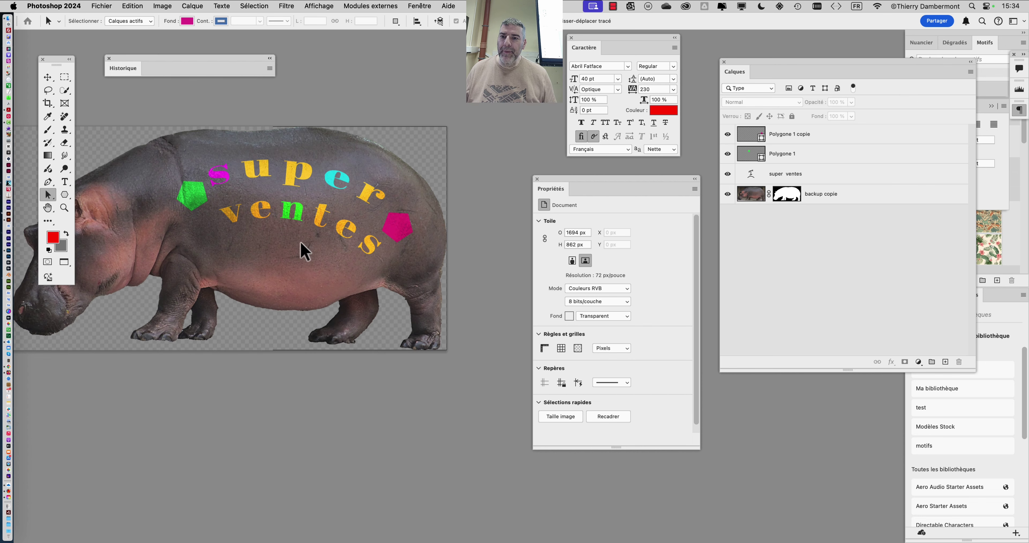
{"action": "left_click_drag", "start_coordinate": [298, 238], "coordinate": [384, 200]}
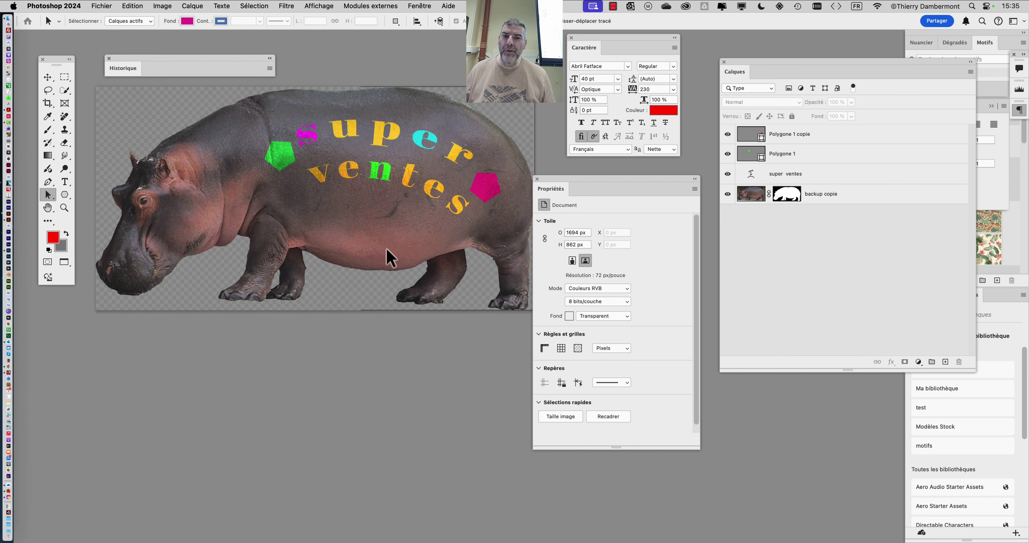
Save the document in Photoshop format, with a name starting "hipp", in the folder "m11j09 - docs CGR2 cours 02 (4 heures)" and close it.
{"action": "left_click", "coordinate": [101, 6]}
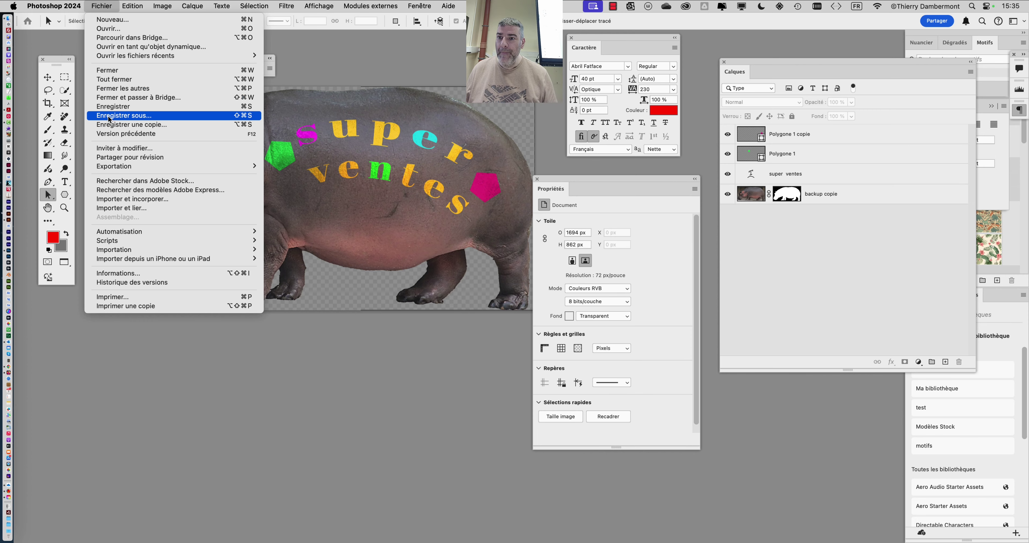
{"action": "left_click", "coordinate": [109, 119]}
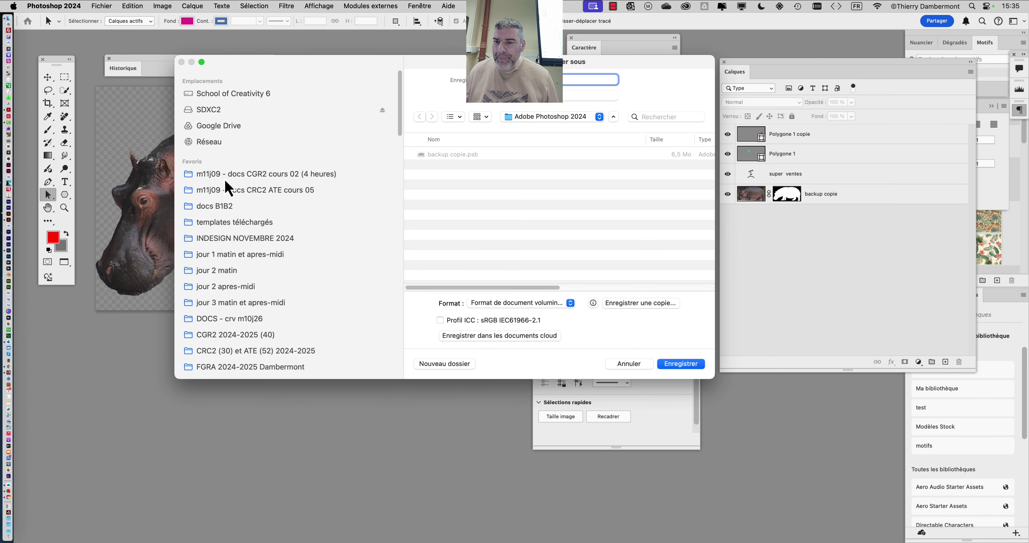
{"action": "left_click", "coordinate": [227, 195]}
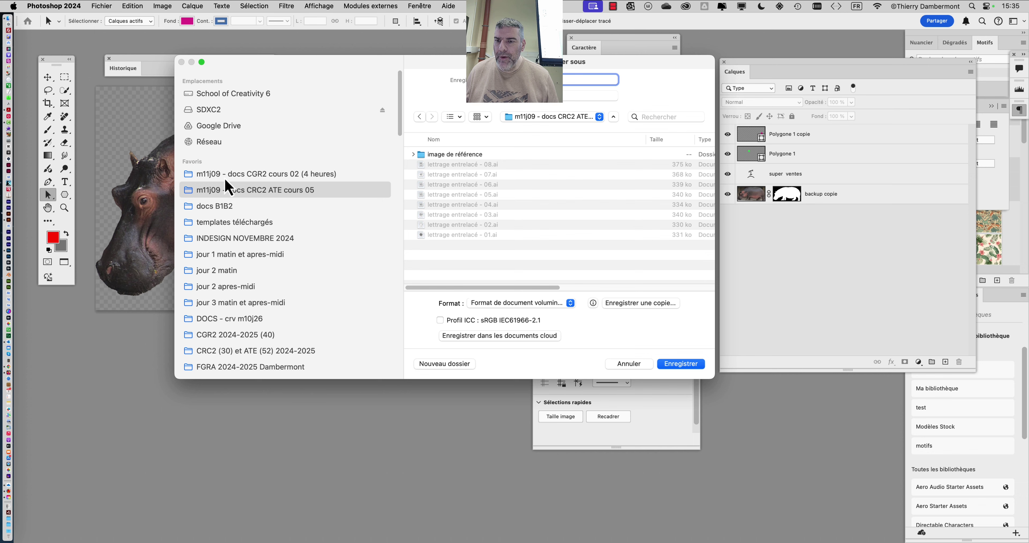
{"action": "left_click", "coordinate": [230, 180]}
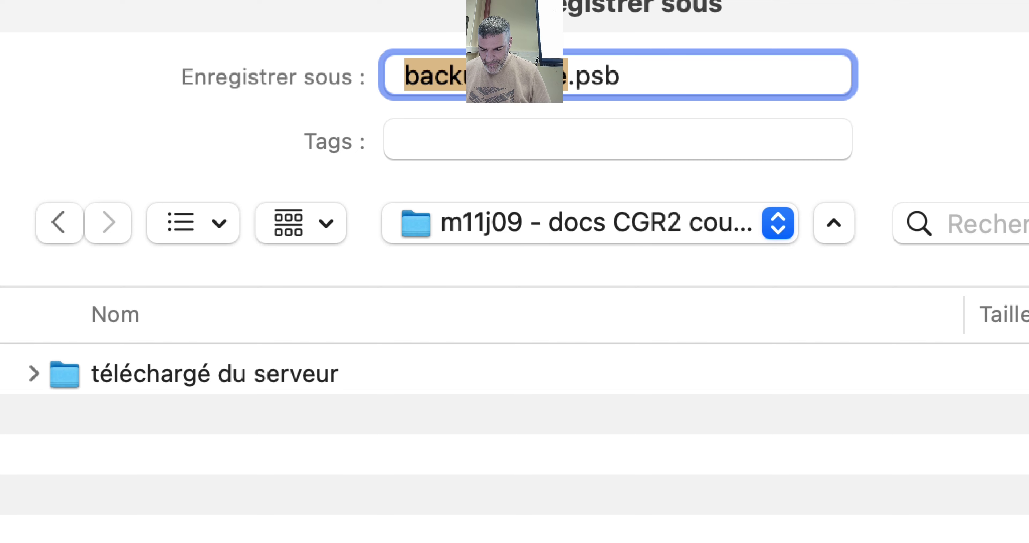
{"action": "type", "text": "hipp"}
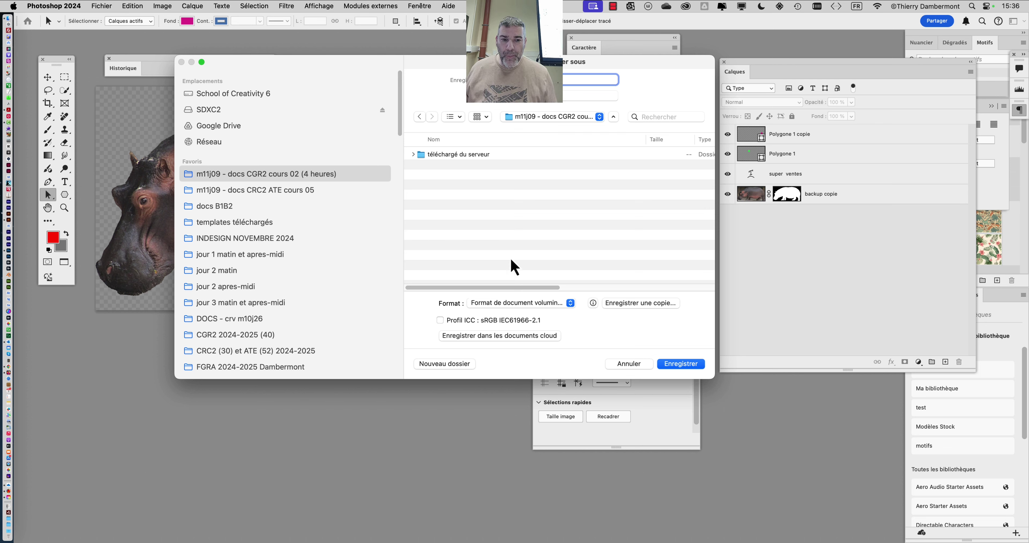
{"action": "left_click", "coordinate": [513, 305]}
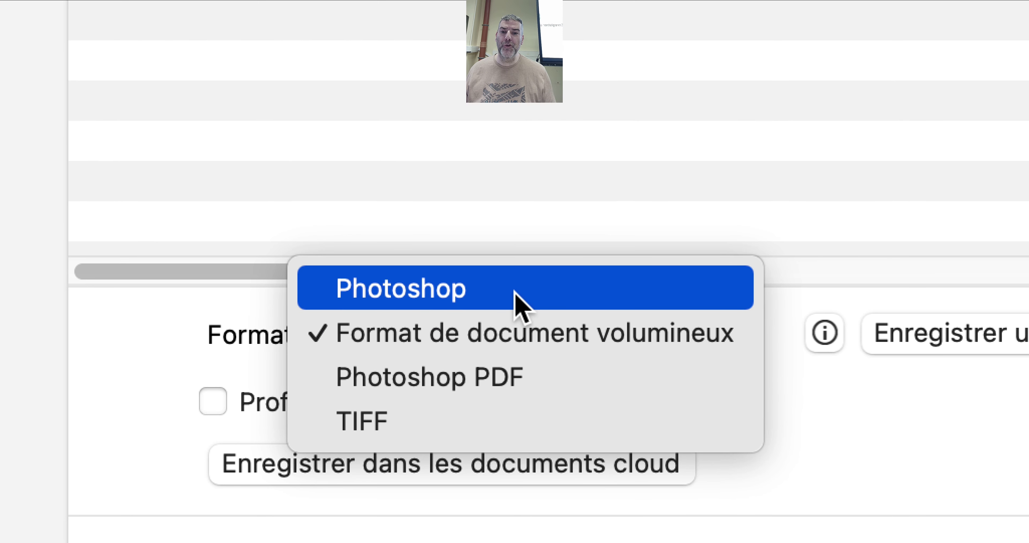
{"action": "left_click", "coordinate": [515, 297]}
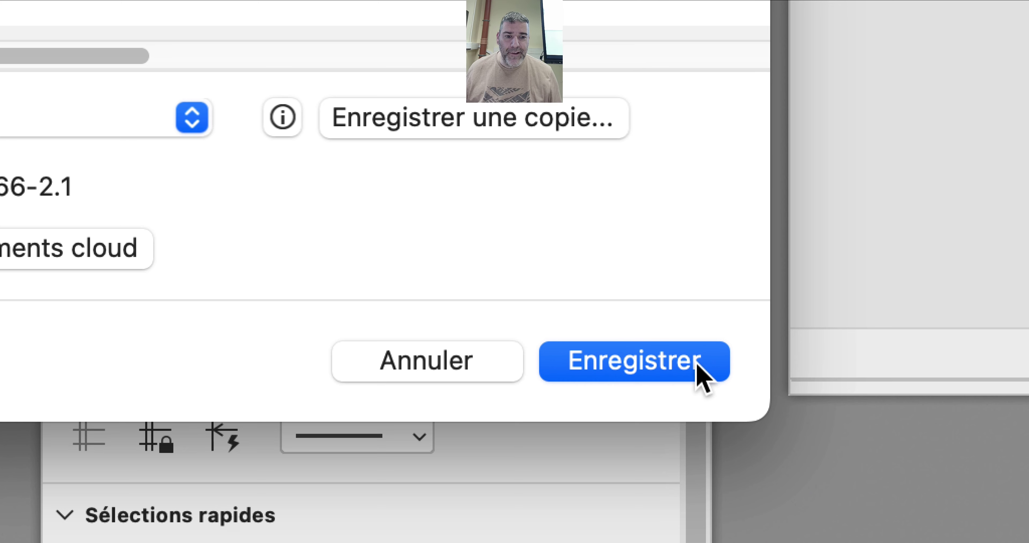
{"action": "left_click", "coordinate": [701, 373]}
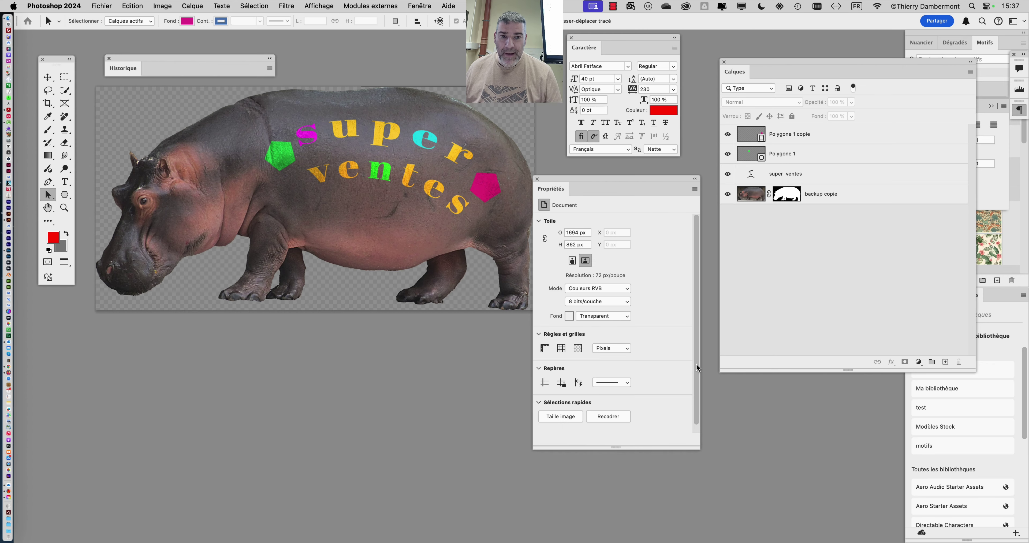
{"action": "left_click", "coordinate": [101, 5]}
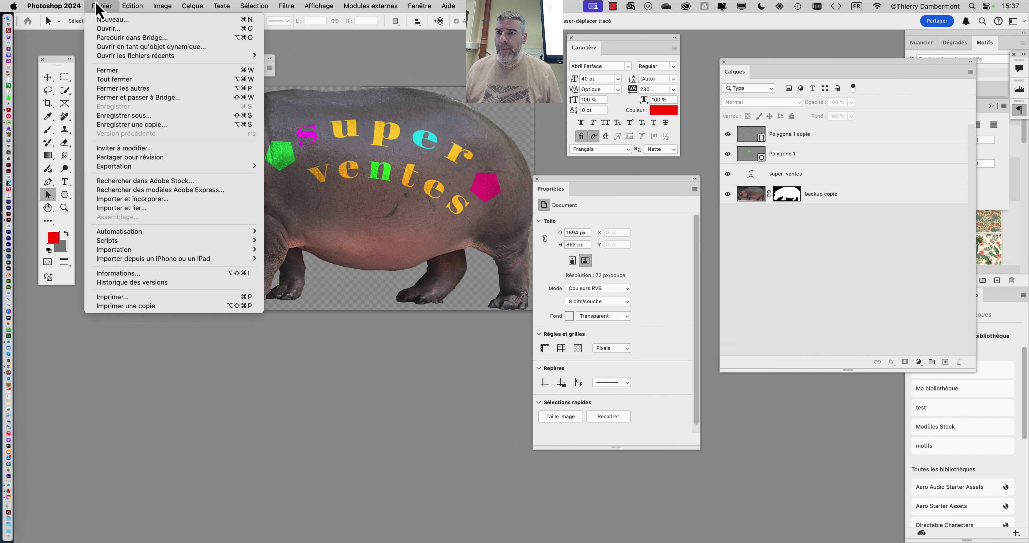
{"action": "left_click", "coordinate": [115, 70]}
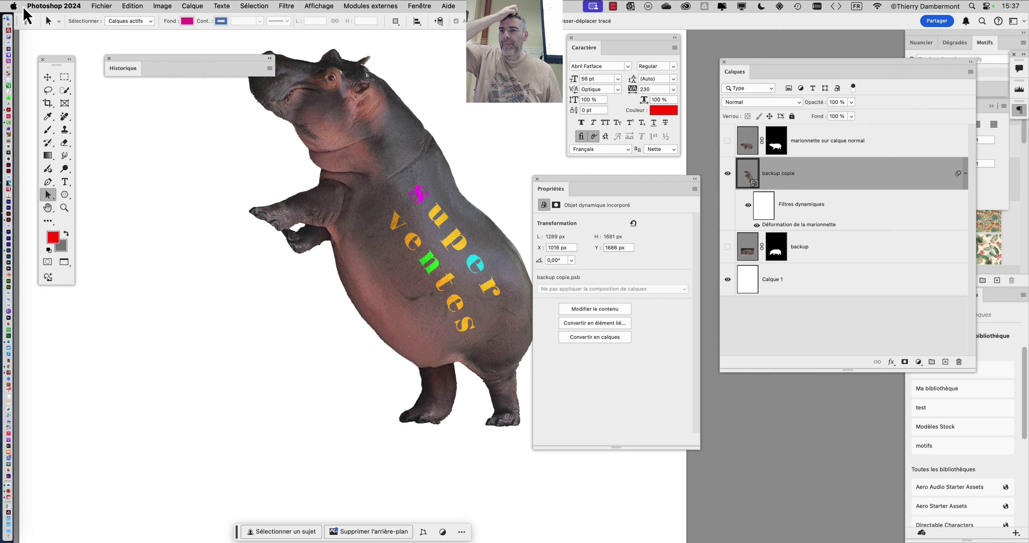
Switch to the Calculette app, place its window over the hippo's back and clear the display.
{"action": "left_click", "coordinate": [14, 6]}
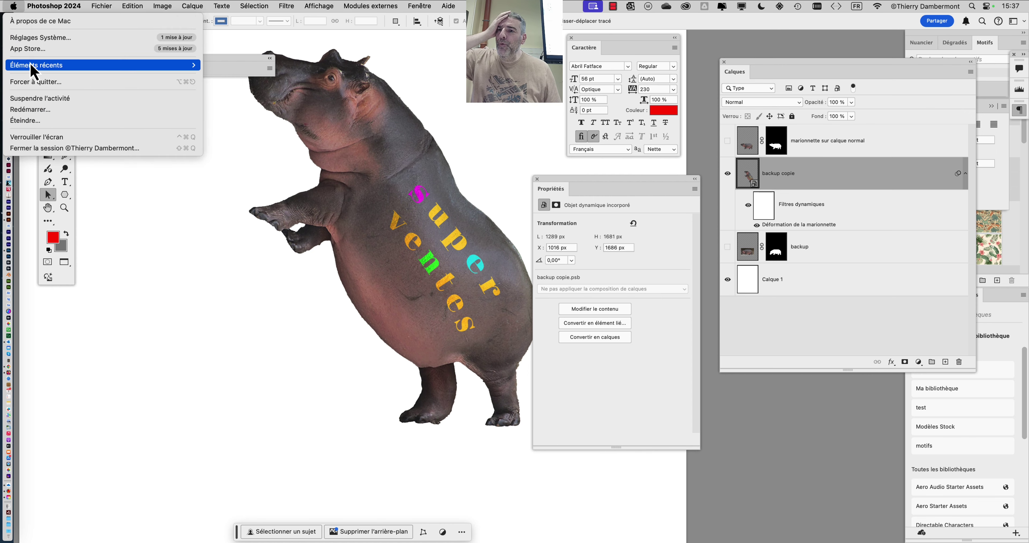
{"action": "mouse_move", "coordinate": [119, 66]}
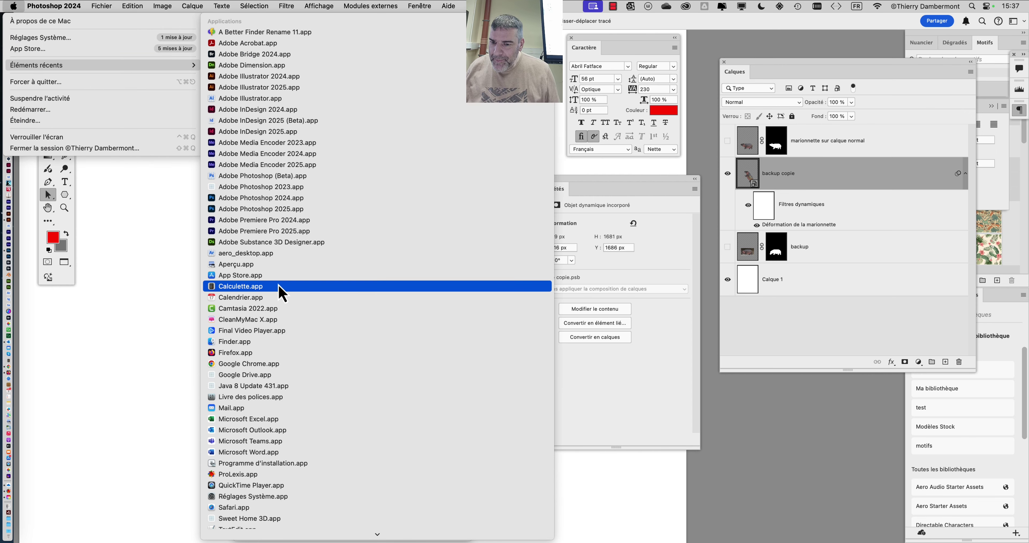
{"action": "key", "text": "super"}
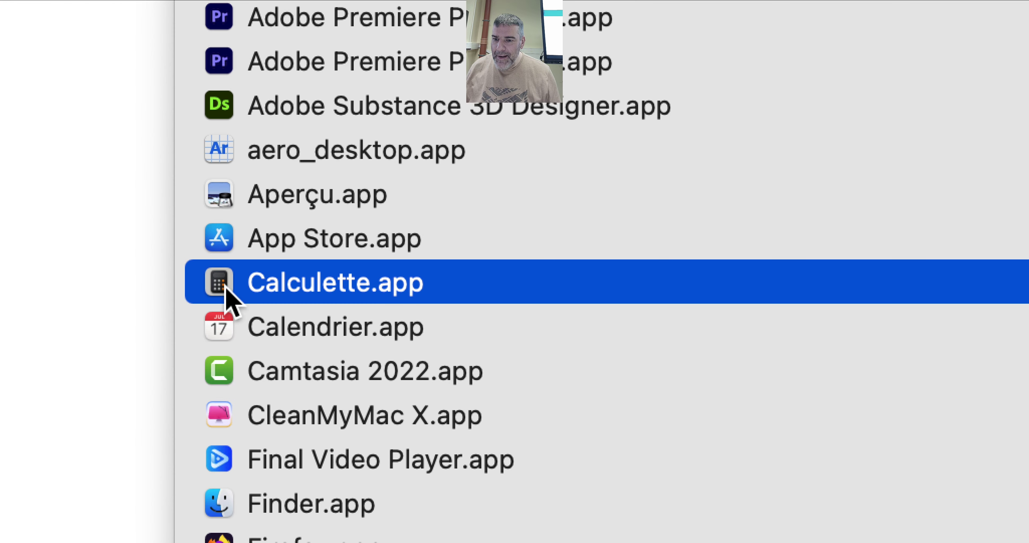
{"action": "left_click", "coordinate": [226, 290]}
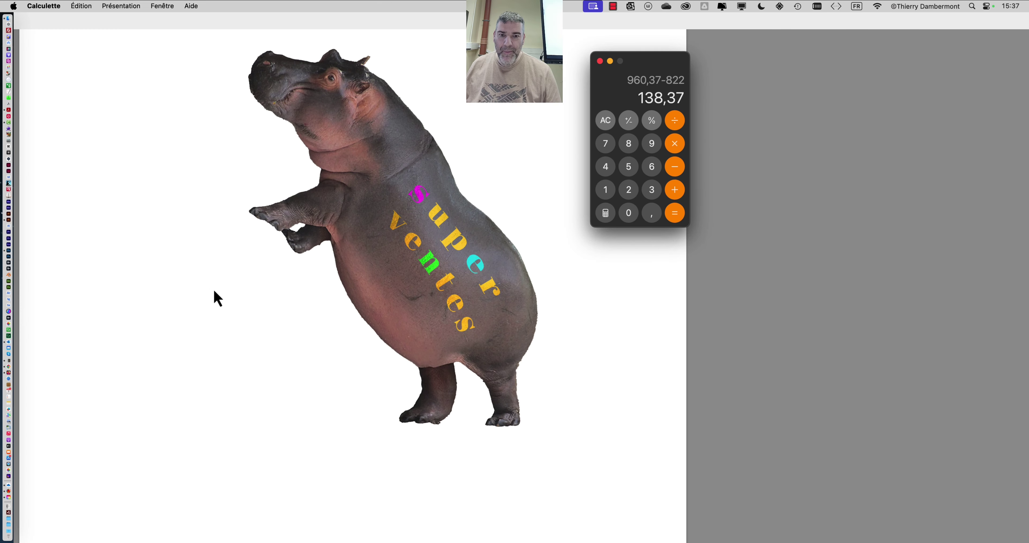
{"action": "left_click_drag", "start_coordinate": [659, 73], "coordinate": [506, 82]}
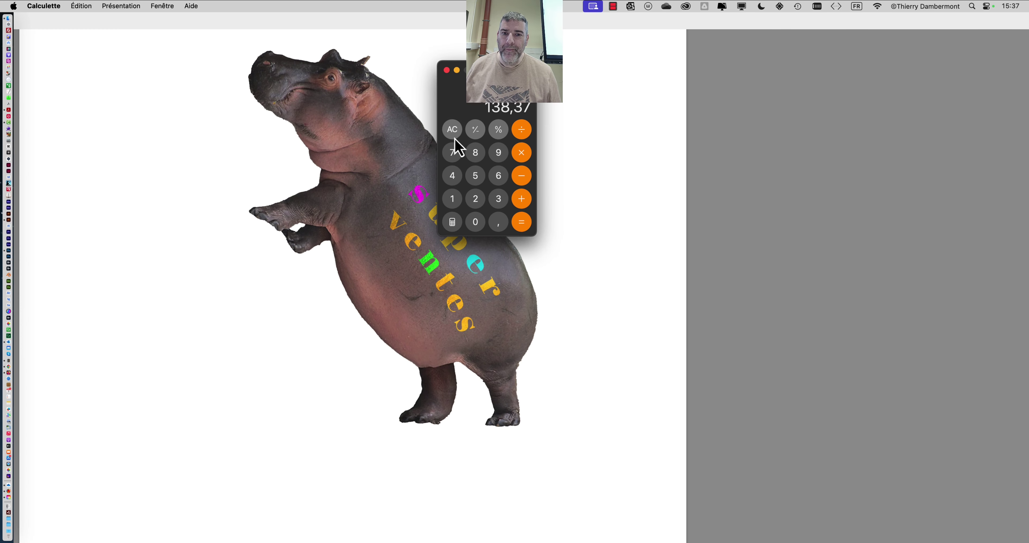
{"action": "left_click", "coordinate": [452, 135]}
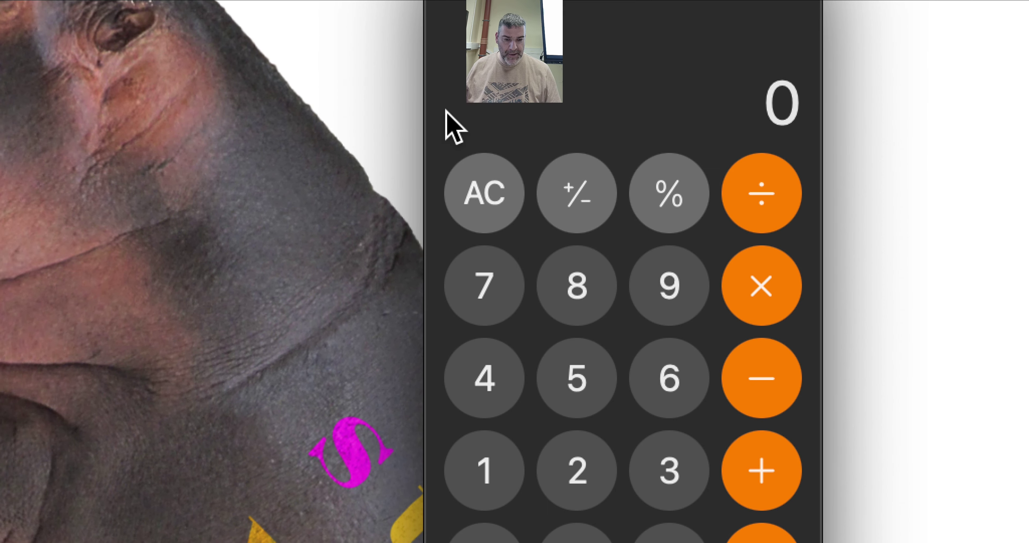
Calculate the pixel count of a 5000 × 8000 image.
{"action": "type", "text": "5000"}
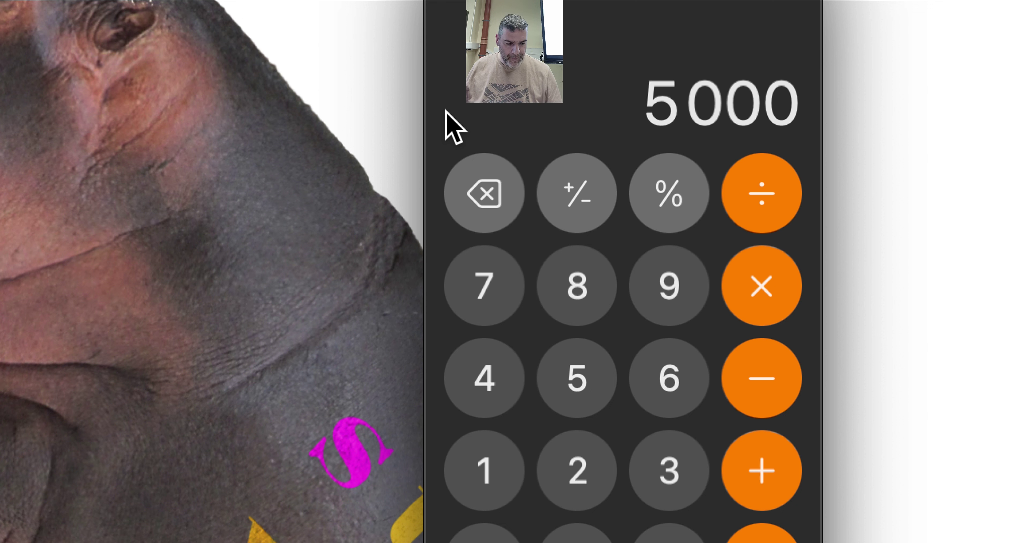
{"action": "key", "text": "asterisk"}
{"action": "type", "text": "8000"}
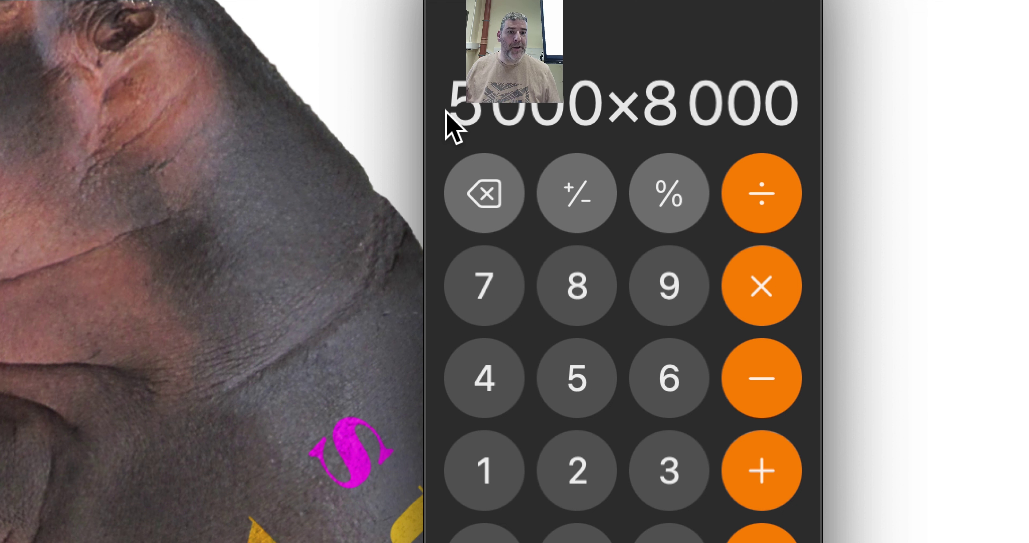
{"action": "key", "text": "Return"}
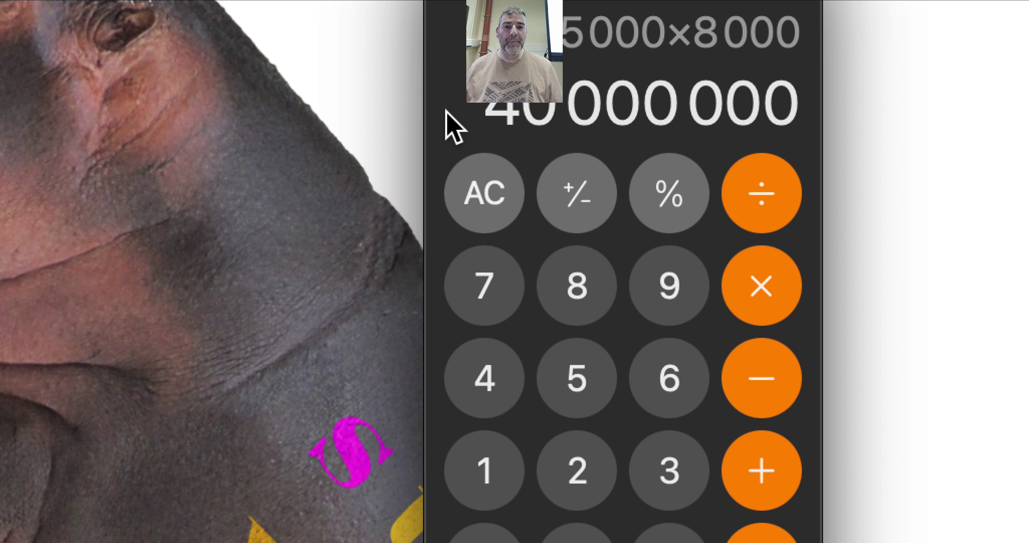
Clear the previous calculation, multiply 30000 by 30000 and reset the display.
{"action": "key", "text": "Escape"}
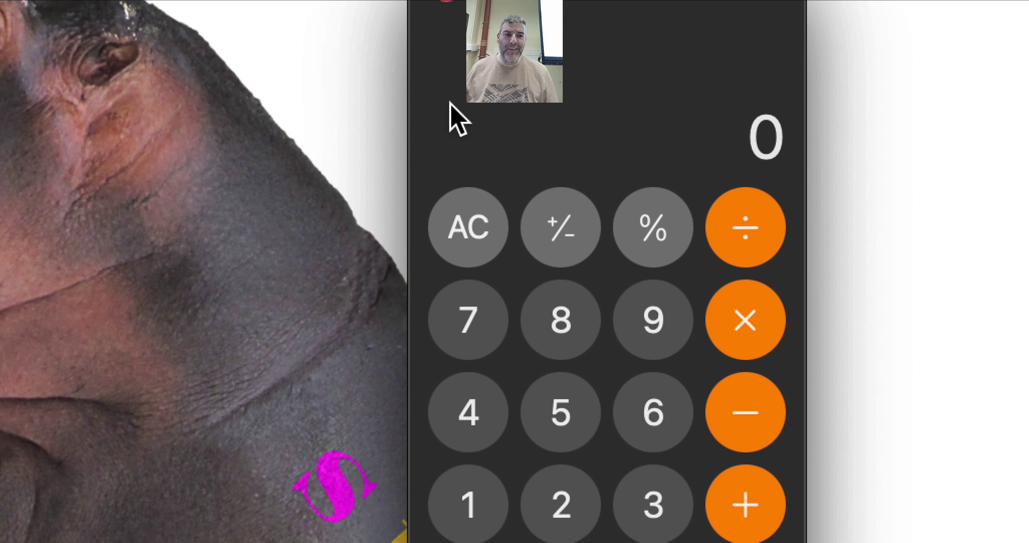
{"action": "type", "text": "30000"}
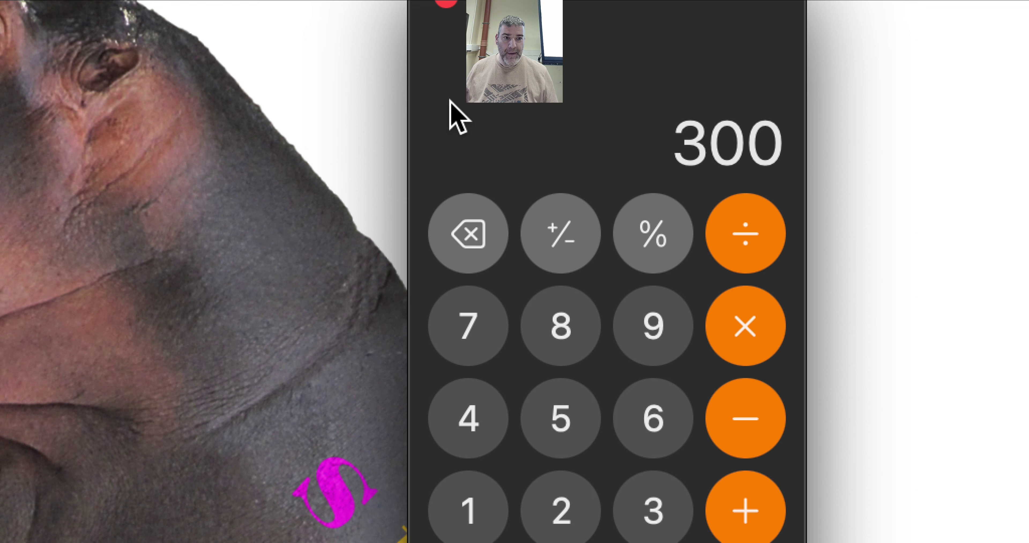
{"action": "type", "text": "*3000"}
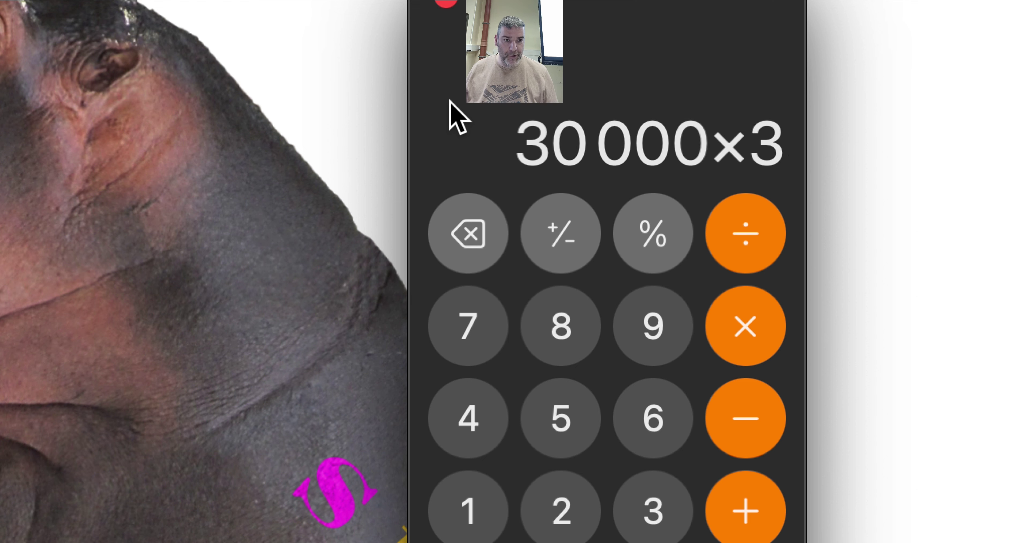
{"action": "type", "text": "0"}
{"action": "key", "text": "Return"}
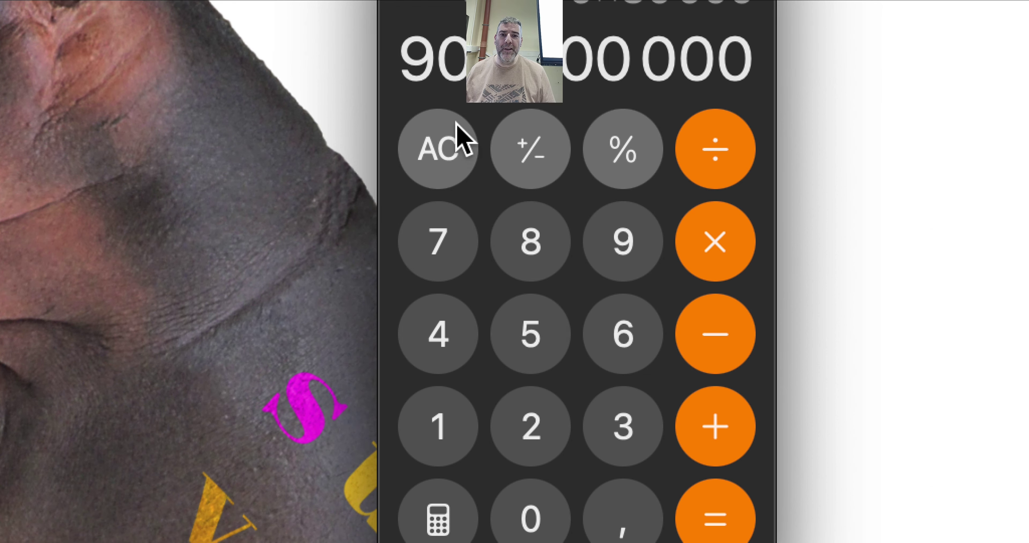
{"action": "left_click", "coordinate": [470, 236]}
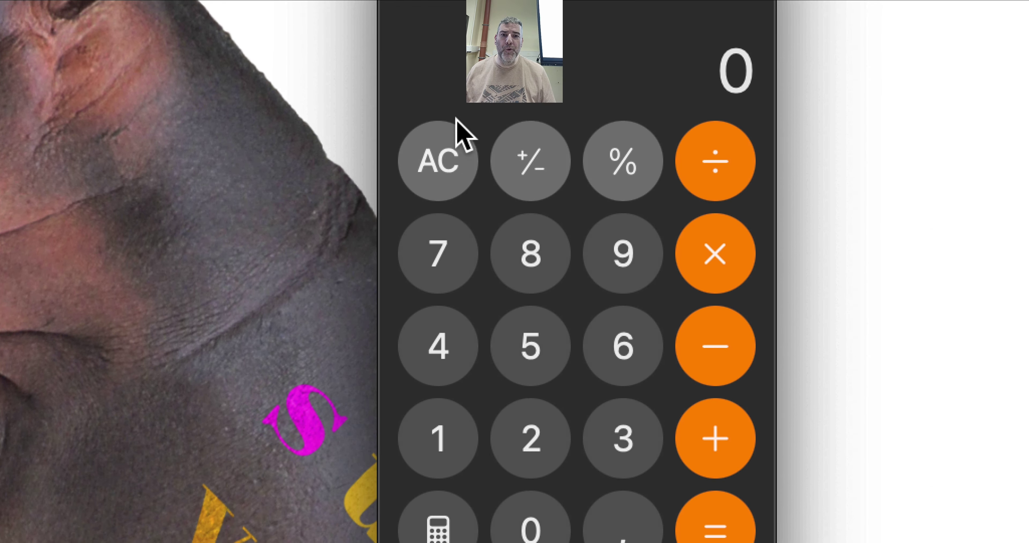
Multiply 300000 by 300000 in the calculator and close its window to return to Photoshop.
{"action": "type", "text": "300"}
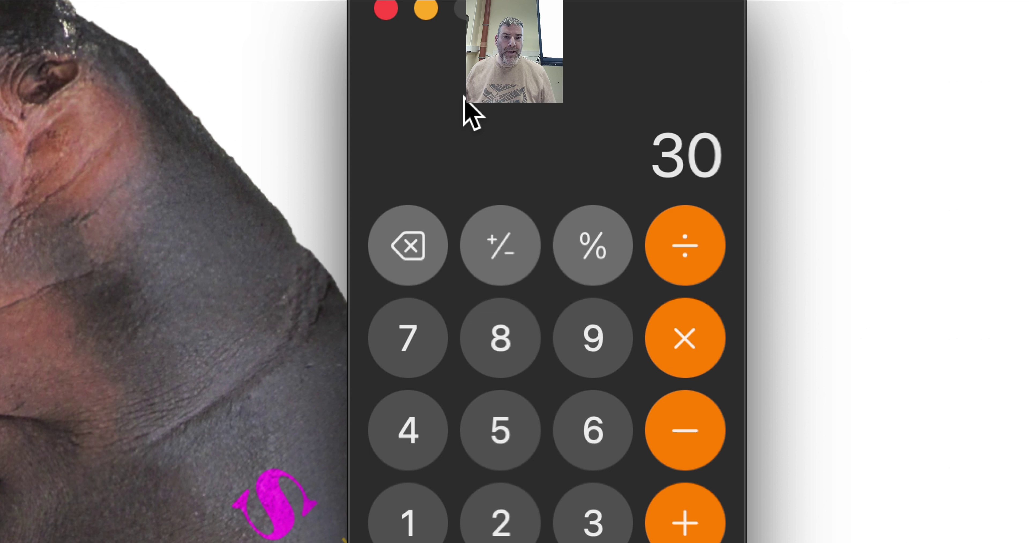
{"action": "type", "text": "000"}
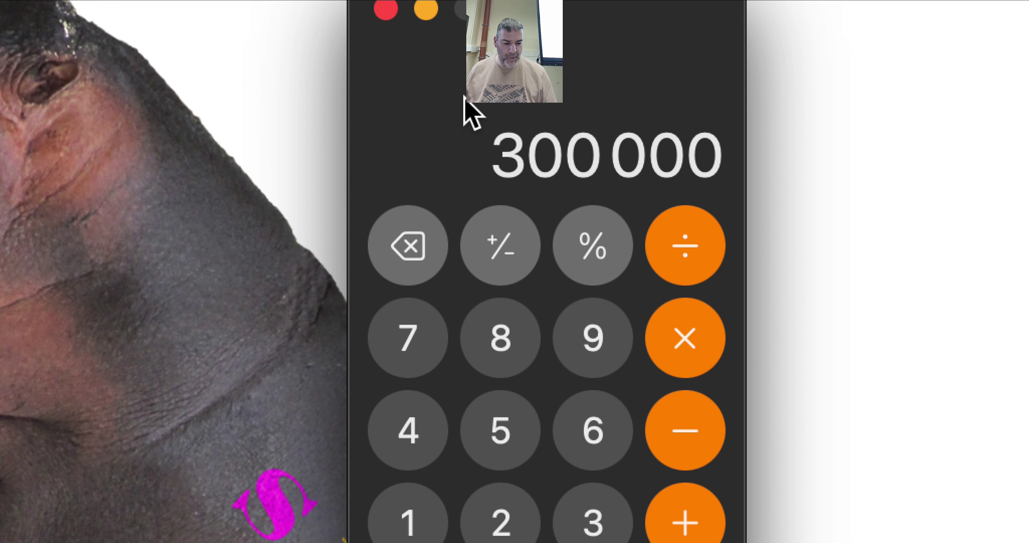
{"action": "type", "text": "*30000"}
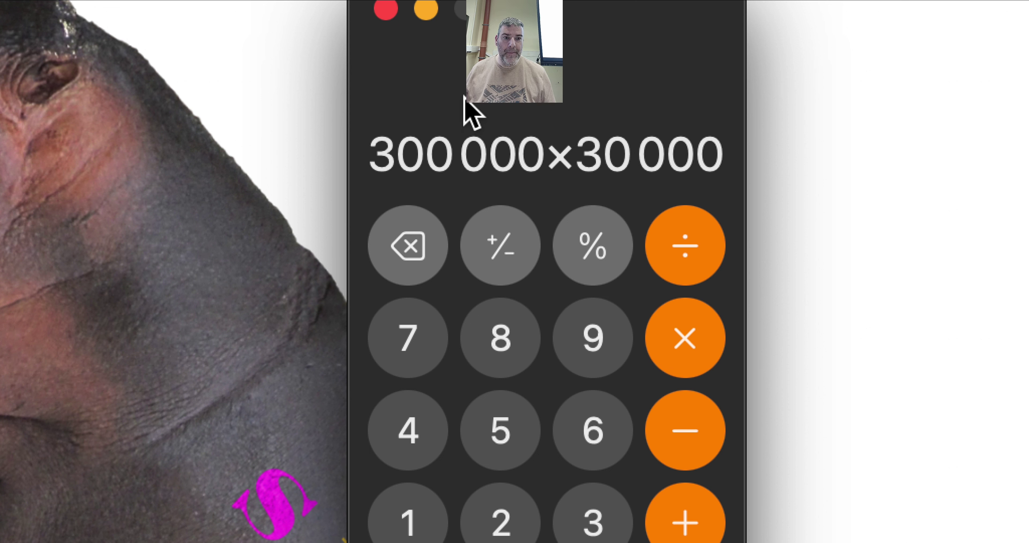
{"action": "type", "text": "0"}
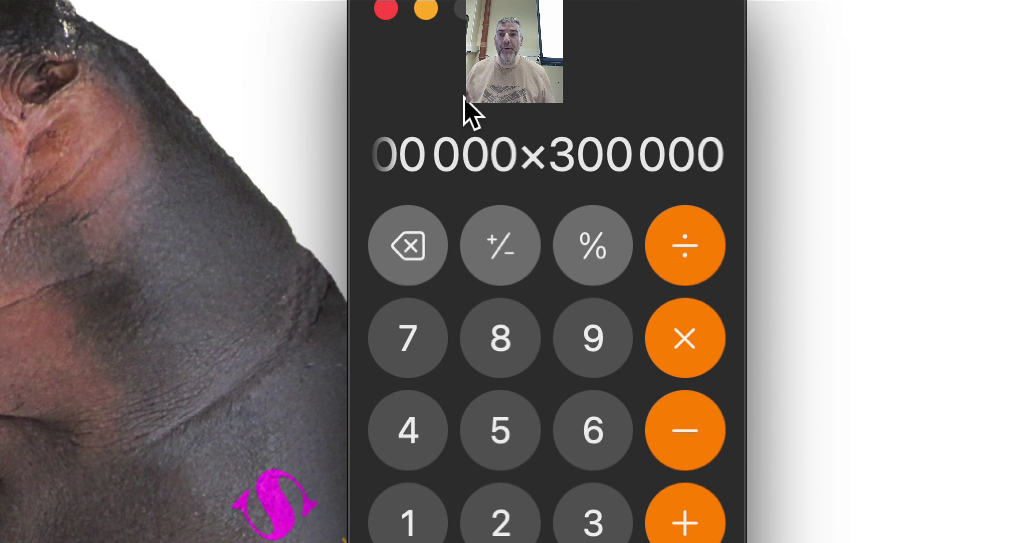
{"action": "key", "text": "Return"}
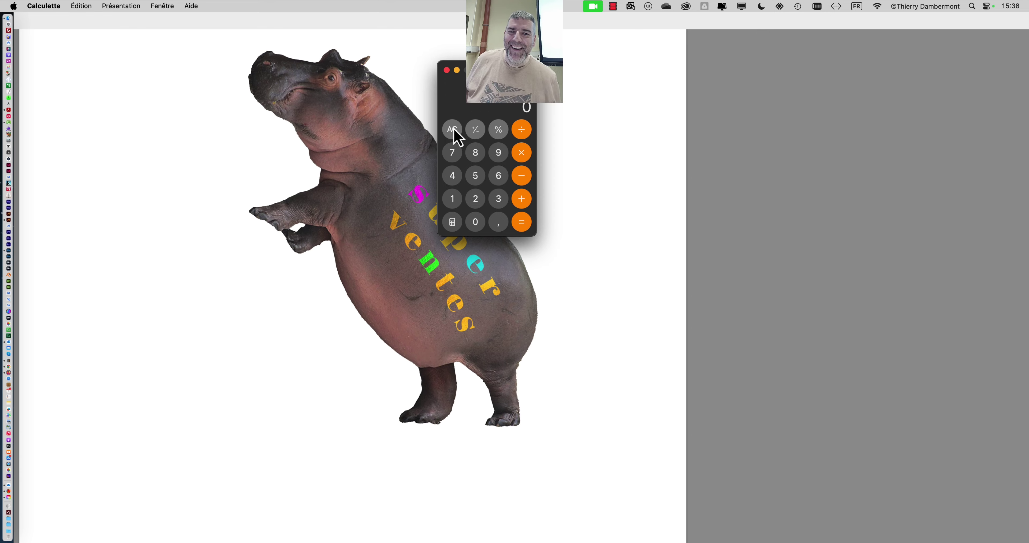
{"action": "left_click", "coordinate": [446, 70]}
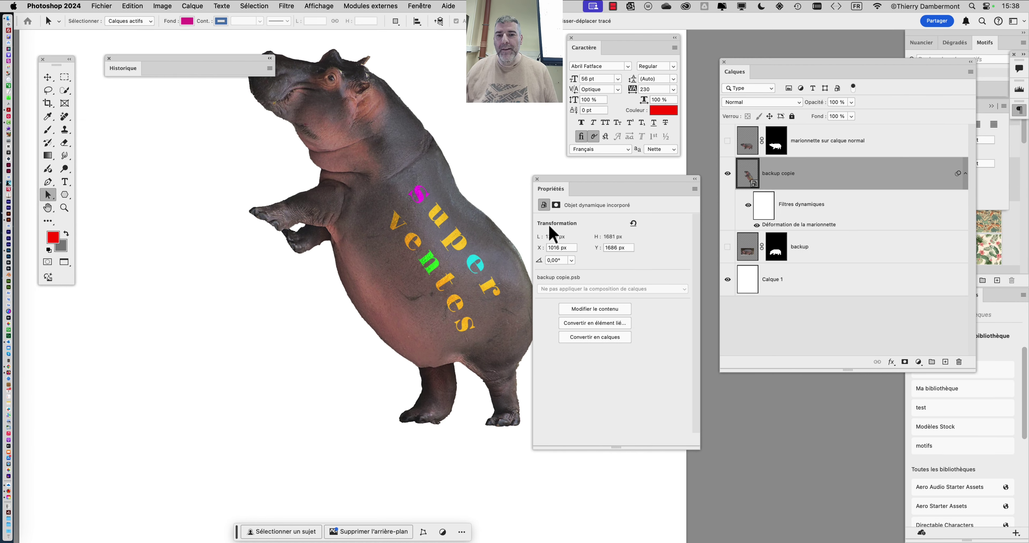
Rearrange the workspace so the Propriétés panel sits clear of the artwork and the Calques panel is beside the hippo.
{"action": "left_click_drag", "start_coordinate": [425, 230], "coordinate": [329, 215]}
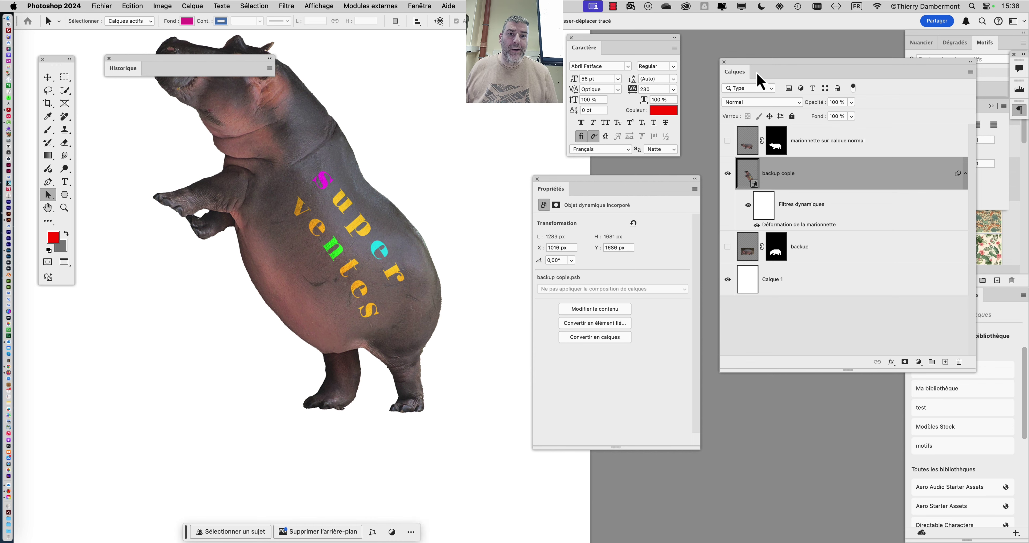
{"action": "left_click_drag", "start_coordinate": [550, 187], "coordinate": [758, 329]}
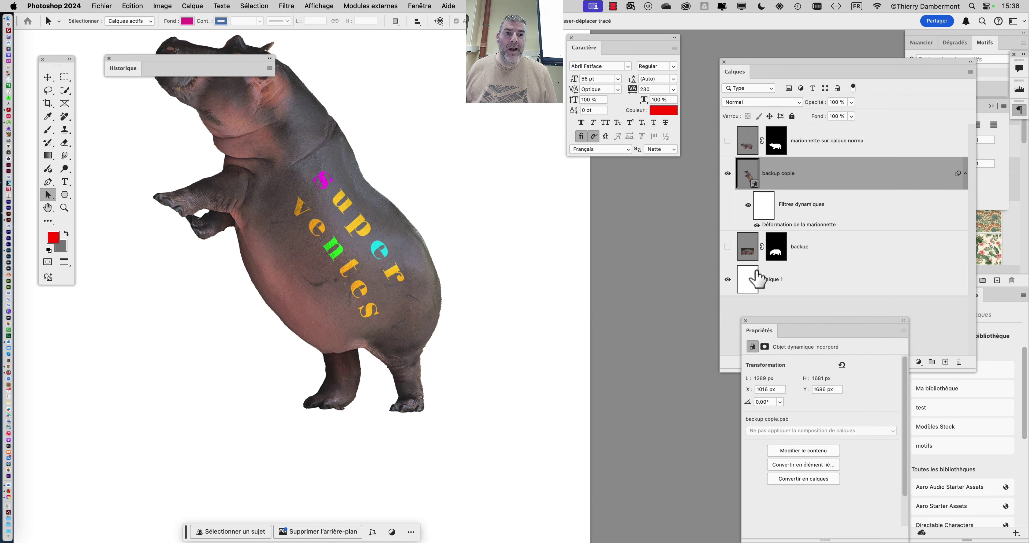
{"action": "left_click_drag", "start_coordinate": [746, 72], "coordinate": [497, 109]}
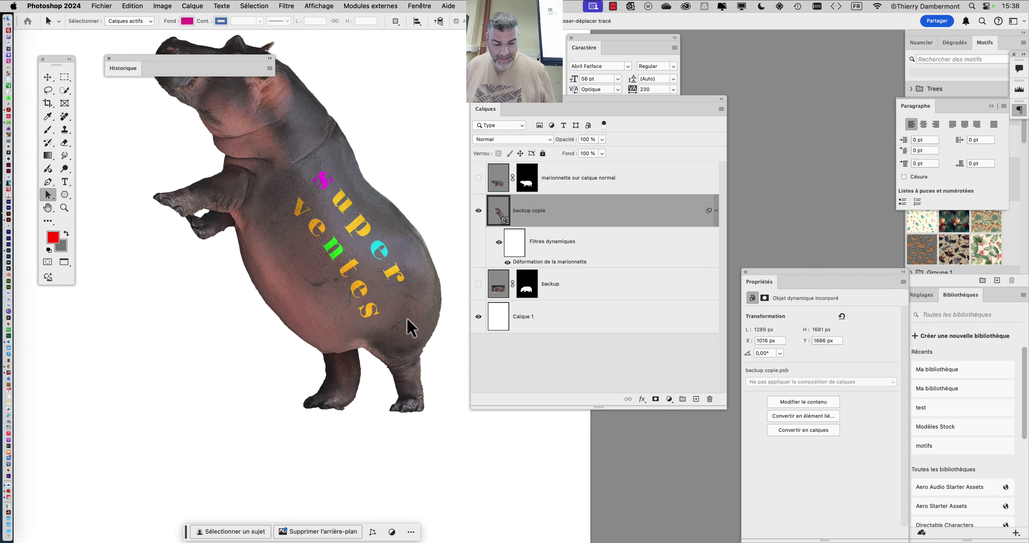
{"action": "mouse_move", "coordinate": [513, 109]}
{"action": "left_mouse_down"}
{"action": "mouse_move", "coordinate": [526, 134]}
{"action": "mouse_move", "coordinate": [528, 111]}
{"action": "left_mouse_up"}
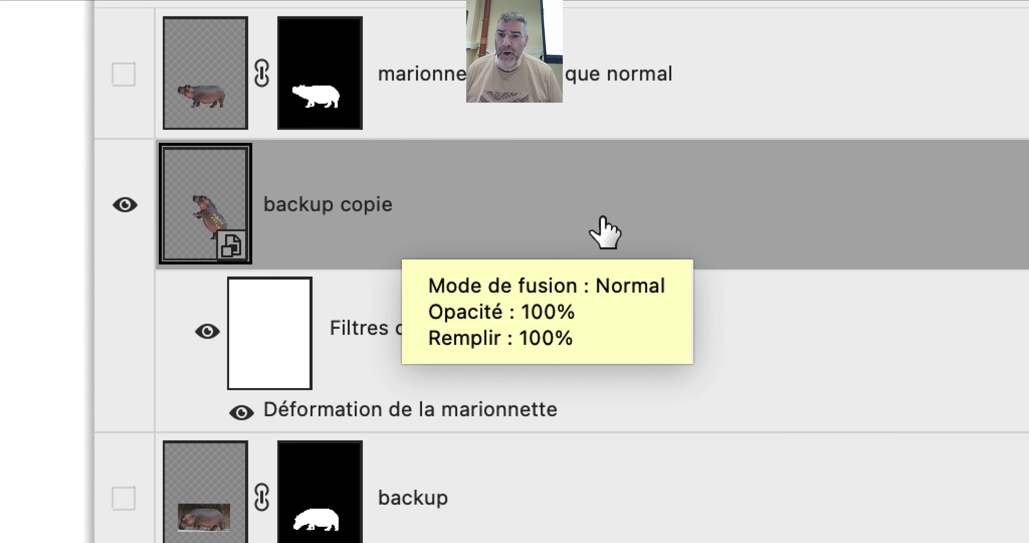
Replace the contents of the "backup copie" smart object with hippo typo.psd and move the Calques panel away from the hippo.
{"action": "right_click", "coordinate": [520, 188]}
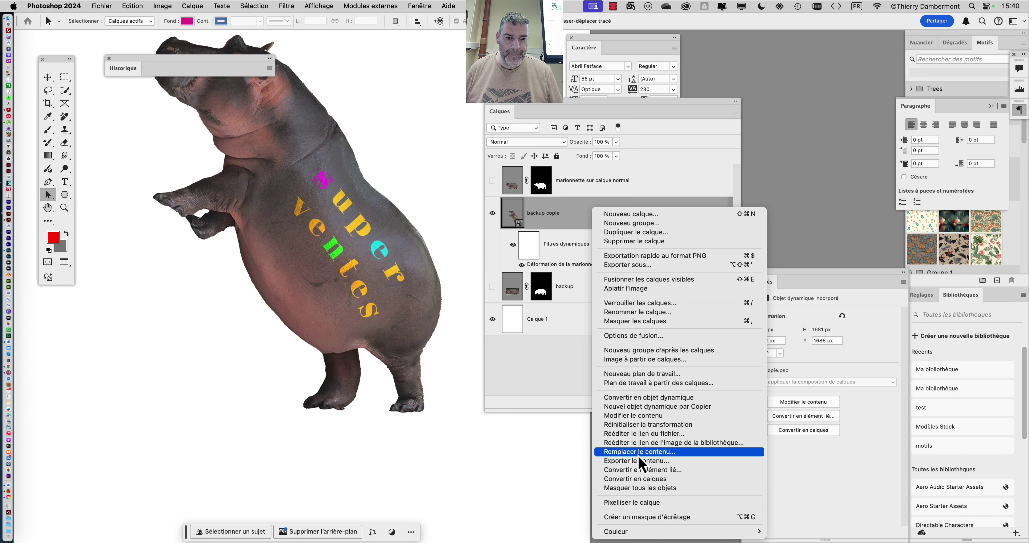
{"action": "left_click", "coordinate": [640, 455]}
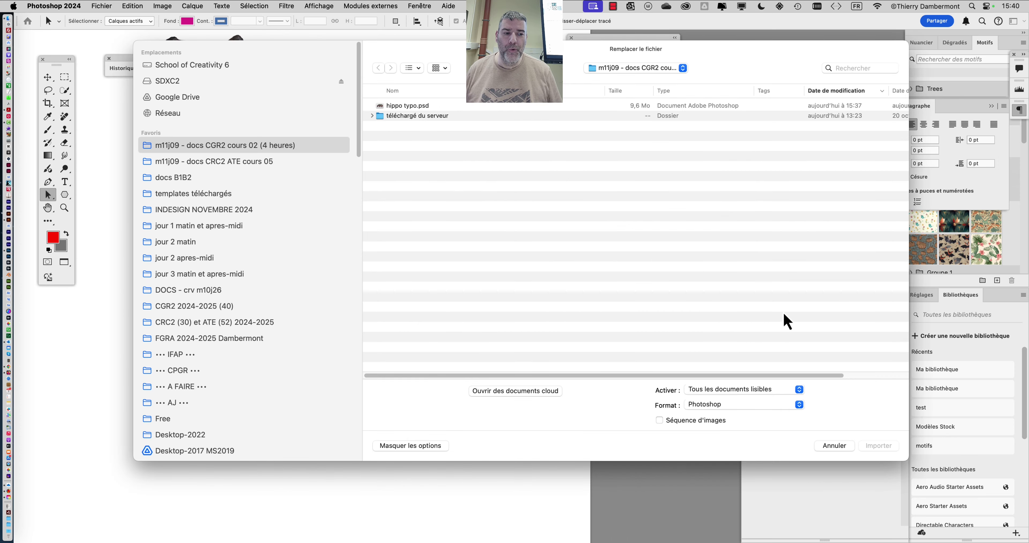
{"action": "left_click_drag", "start_coordinate": [905, 459], "coordinate": [639, 291]}
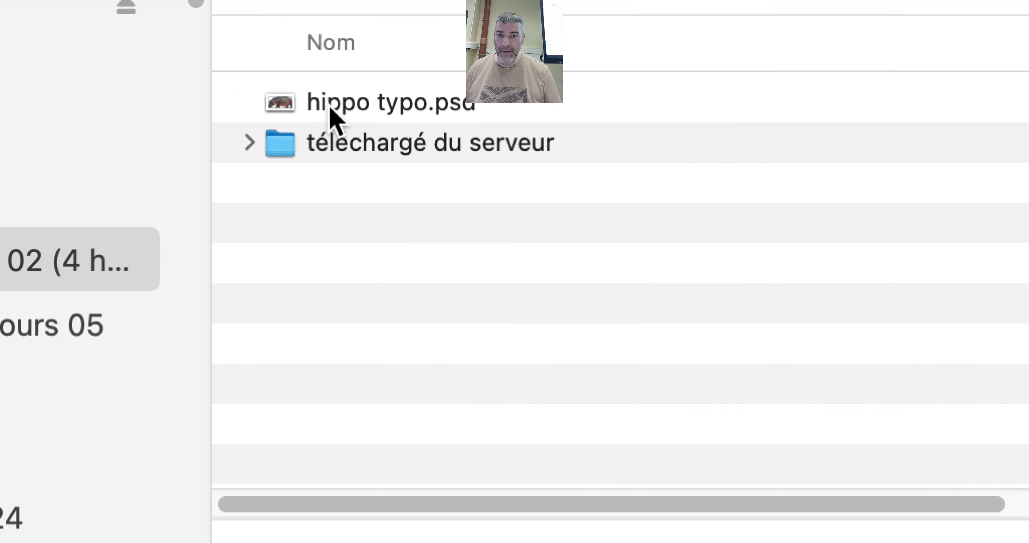
{"action": "left_click", "coordinate": [331, 109]}
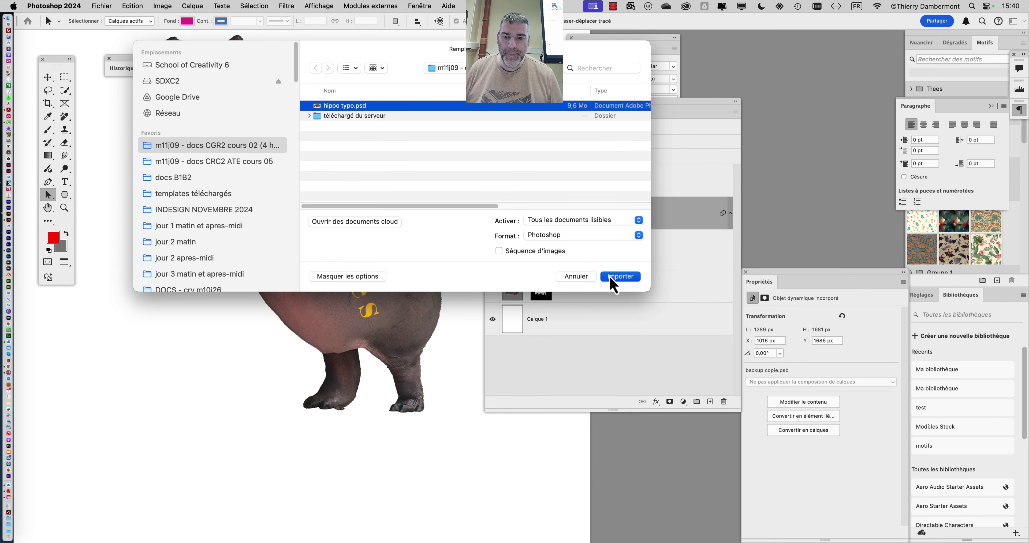
{"action": "left_click", "coordinate": [611, 278]}
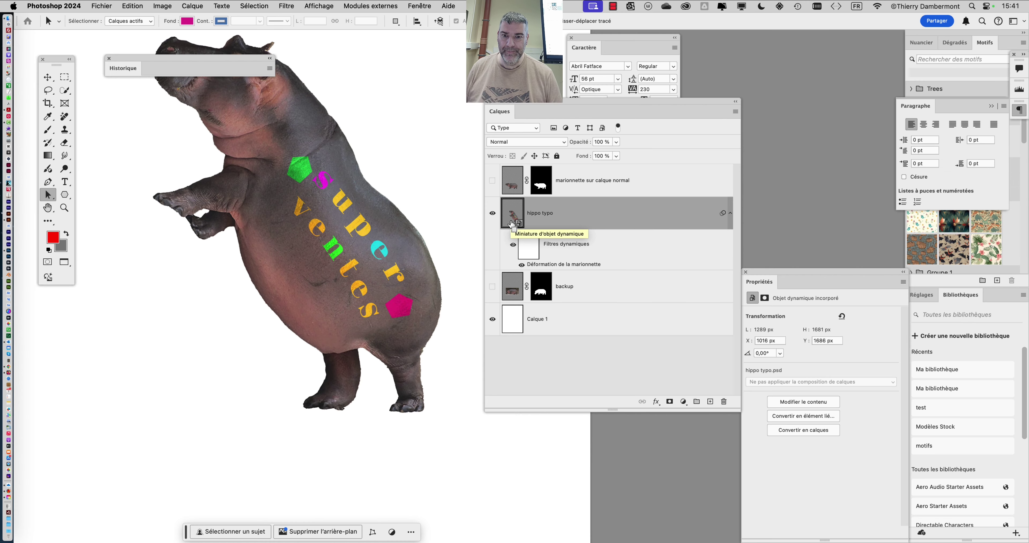
{"action": "left_click_drag", "start_coordinate": [573, 114], "coordinate": [767, 71]}
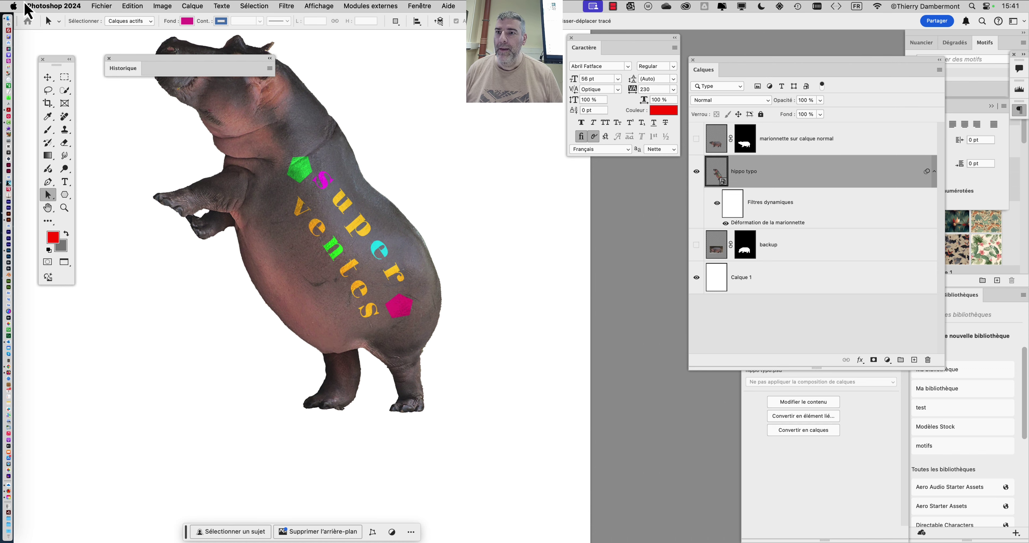
Save the document in Photoshop format in the "images" folder under a name starting "hipp".
{"action": "left_click", "coordinate": [101, 6]}
{"action": "left_click", "coordinate": [121, 116]}
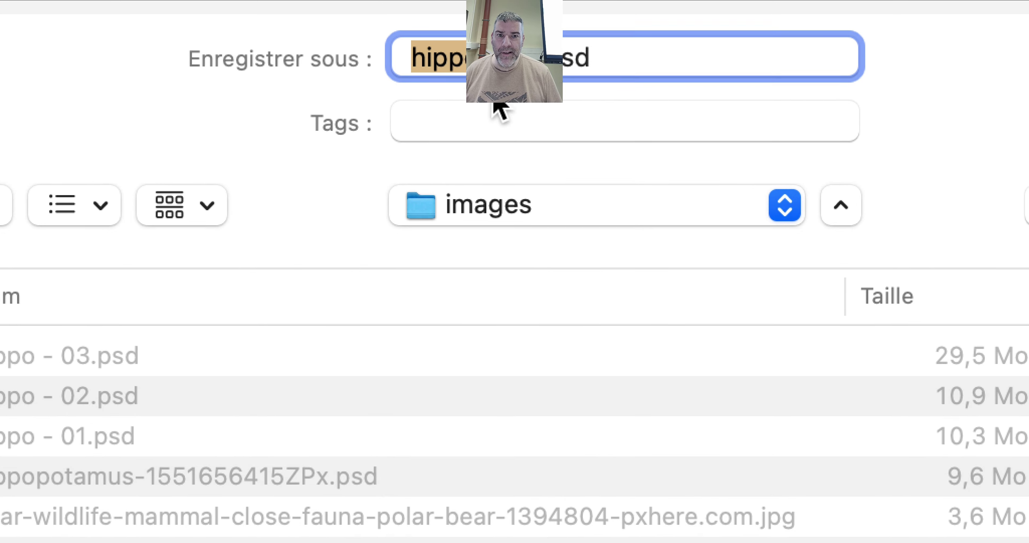
{"action": "left_click", "coordinate": [514, 87]}
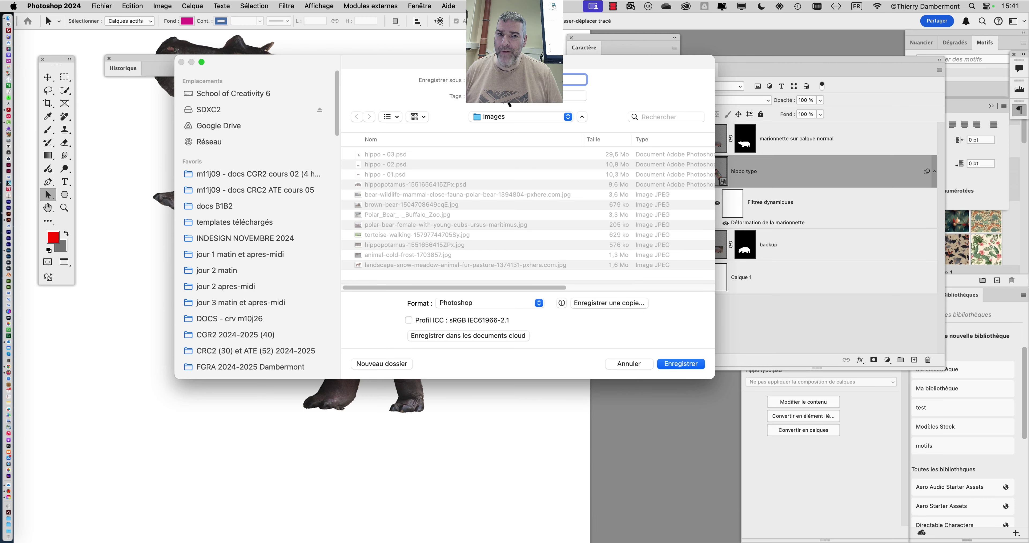
{"action": "left_click", "coordinate": [700, 366]}
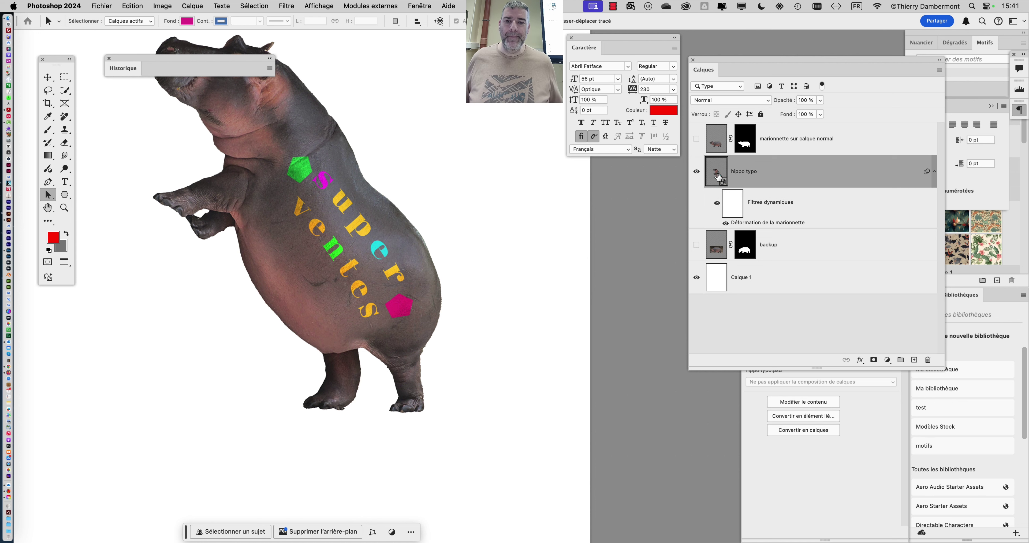
{"action": "scroll", "coordinate": [354, 266], "scroll_direction": "down", "scroll_amount": 2}
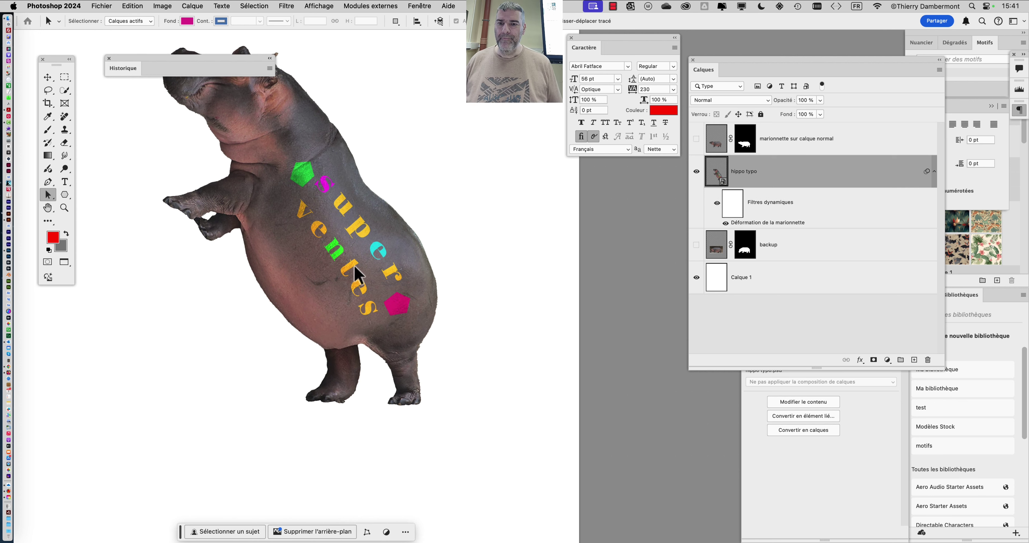